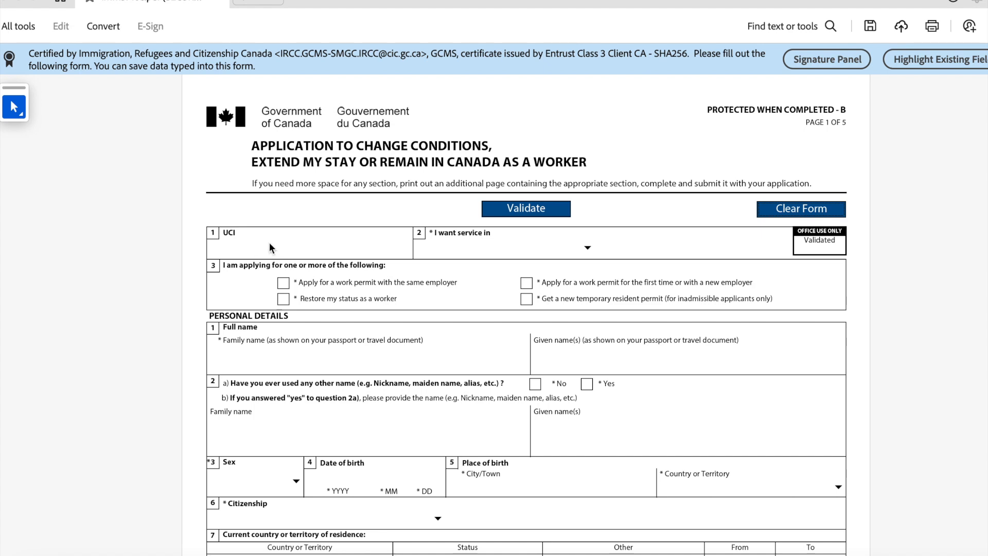
# Step: Enter the applicant's UCI, request English service, and tick the first-time/new-employer work permit option
pyautogui.click(276, 246)
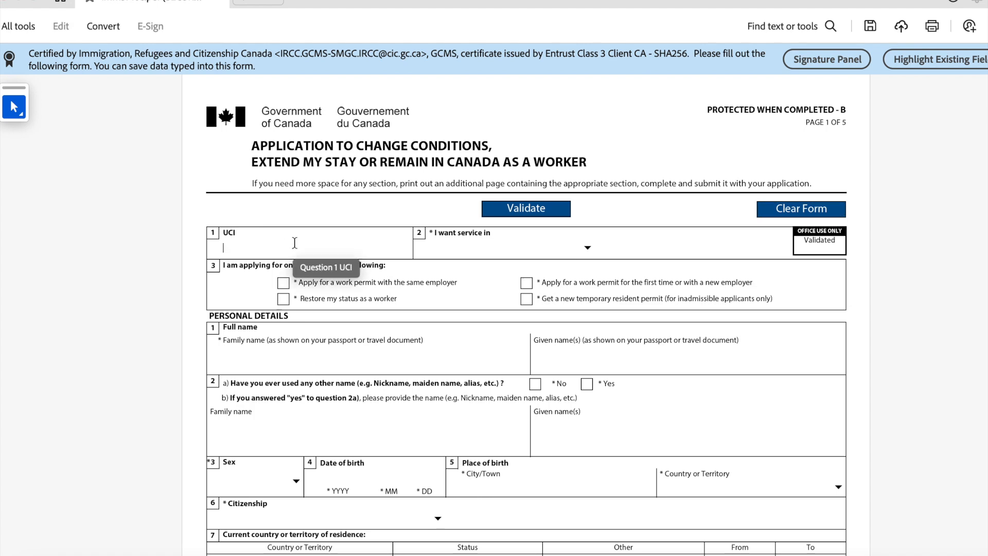
pyautogui.write('1122334455')
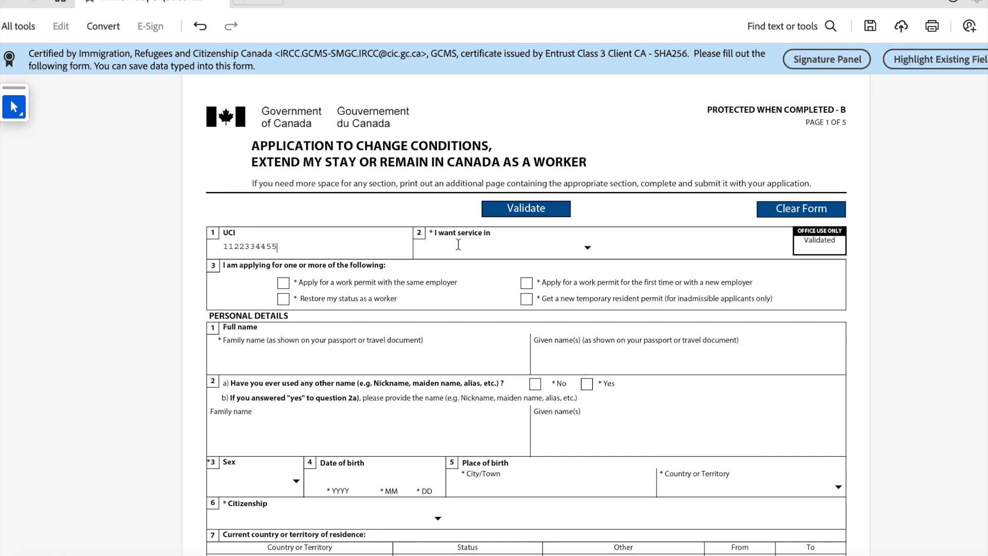
pyautogui.click(587, 252)
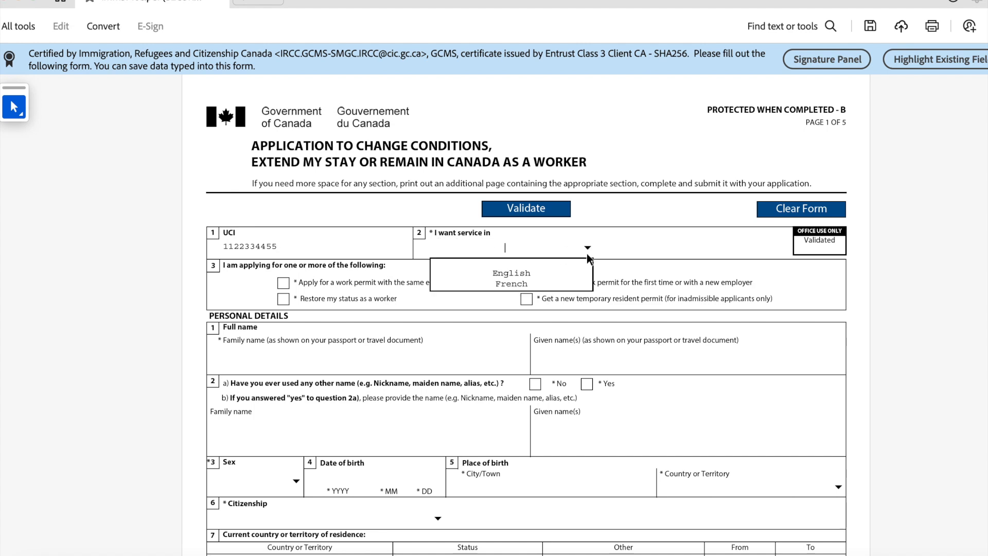
pyautogui.click(477, 273)
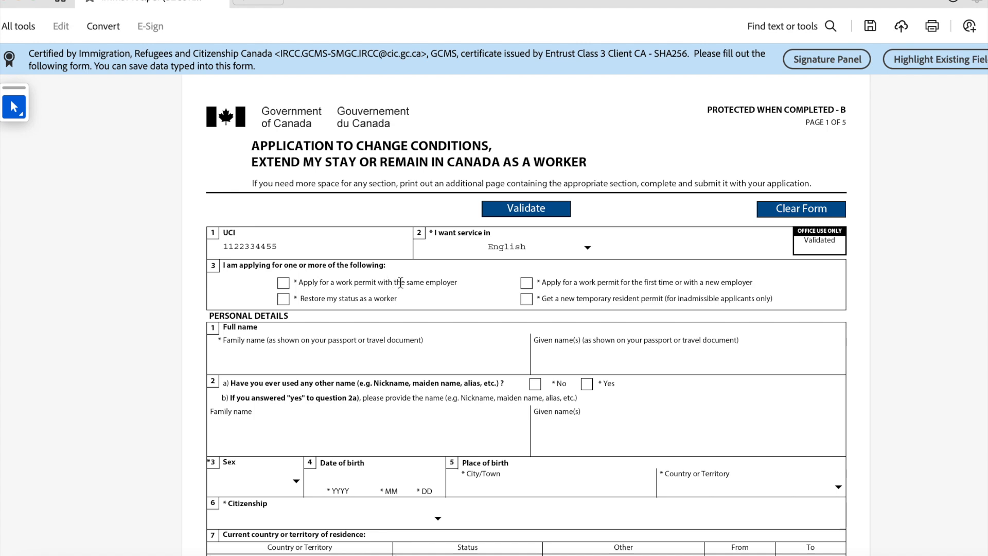
pyautogui.click(526, 283)
pyautogui.scroll(-1, 279, 319)
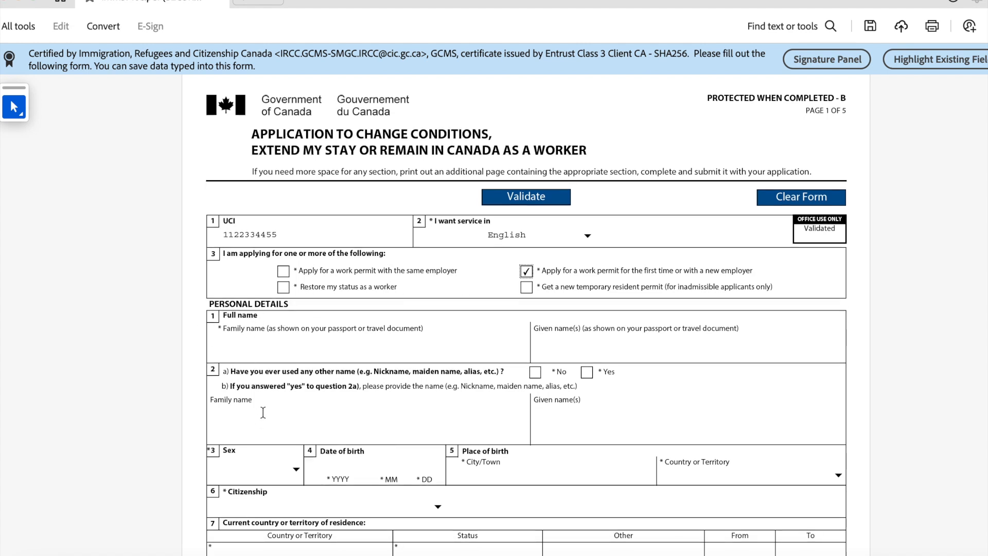
pyautogui.scroll(-2, 263, 412)
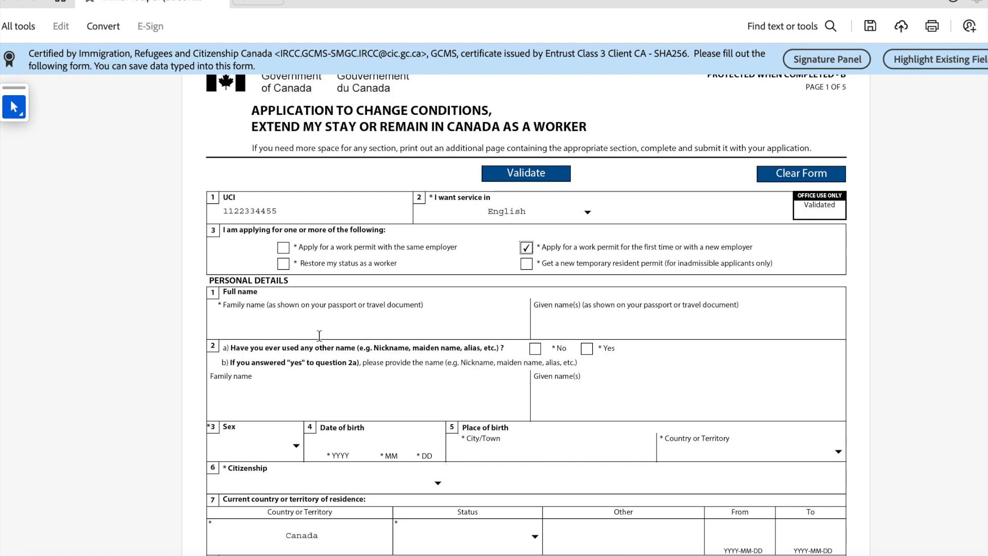
pyautogui.click(248, 323)
# Step: Enter the applicant's family and given names and answer No to having used other names
pyautogui.write('r')
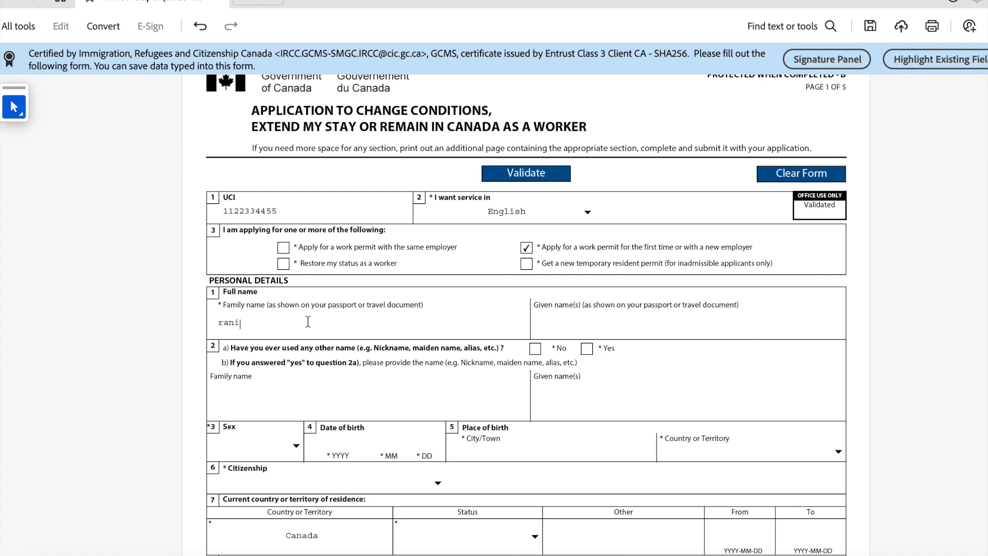
pyautogui.write('ani')
pyautogui.click(536, 319)
pyautogui.write('can')
pyautogui.scroll(-2, 384, 352)
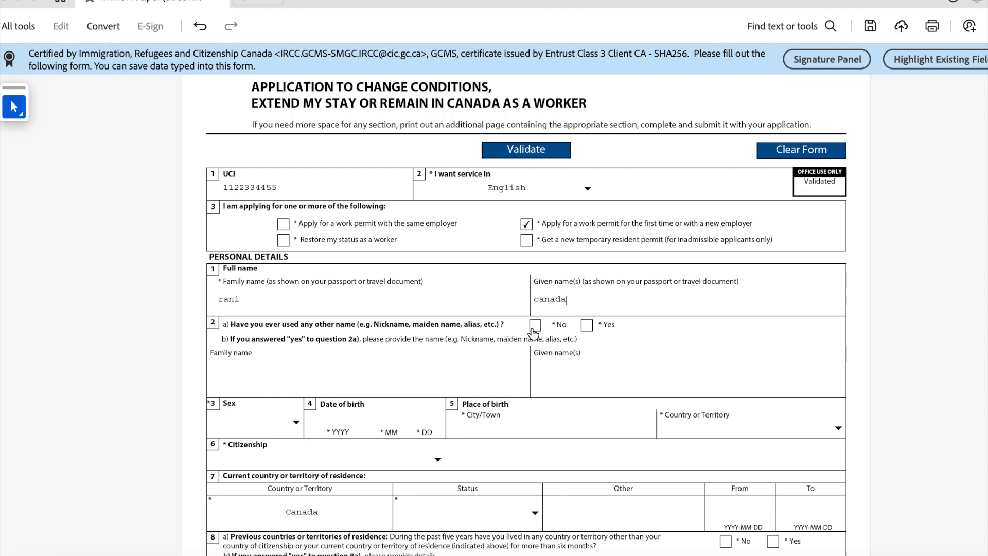
pyautogui.click(534, 327)
# Step: Set sex to Female and enter the birth date 2000-01-01
pyautogui.scroll(-1, 366, 379)
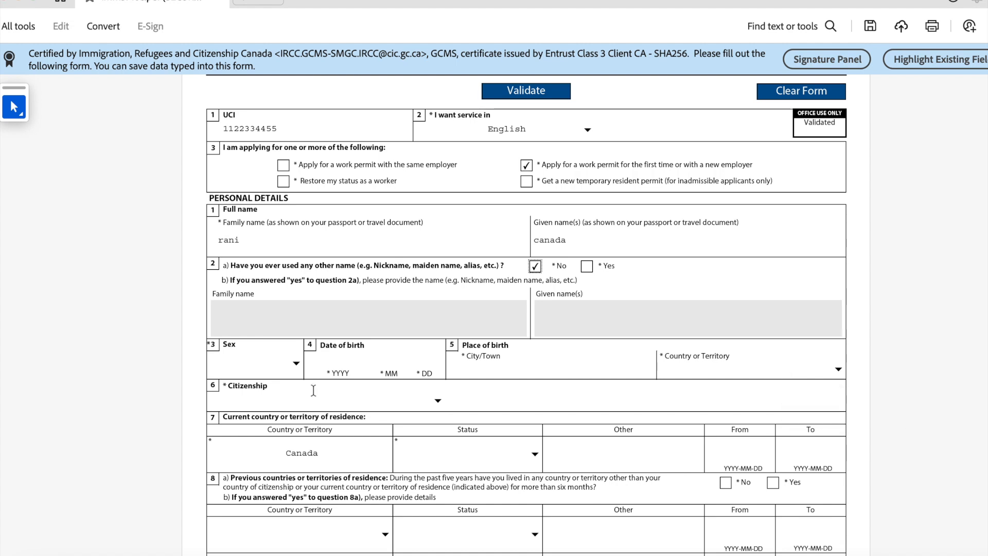
pyautogui.click(298, 362)
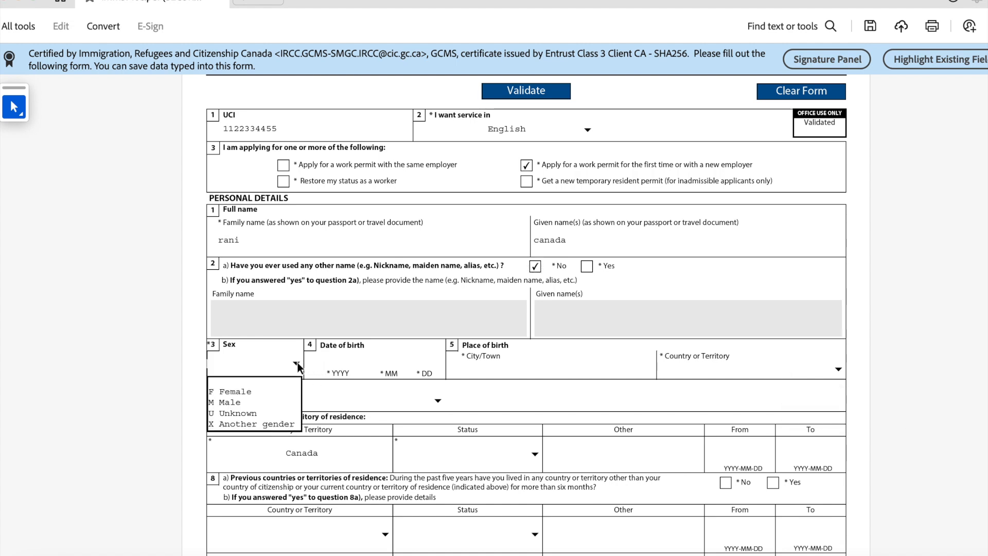
pyautogui.click(268, 386)
pyautogui.click(339, 360)
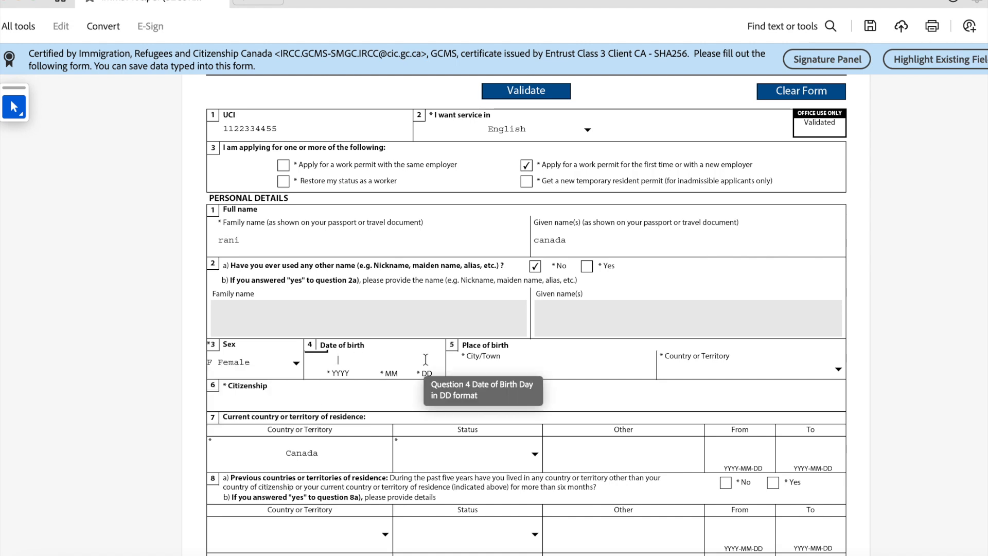
pyautogui.write('2000')
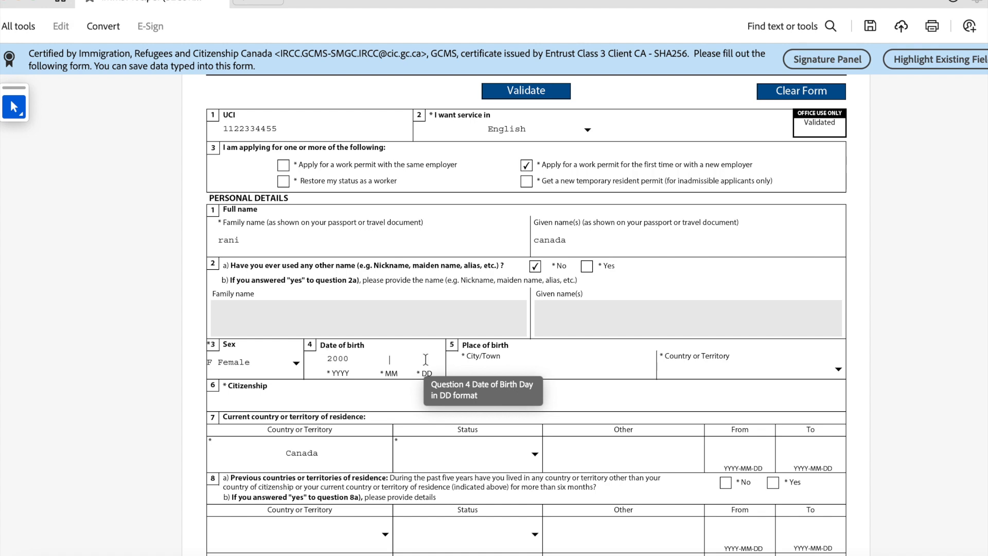
pyautogui.write('01')
# Step: Enter the place of birth as Dhaka, Bangladesh
pyautogui.click(565, 371)
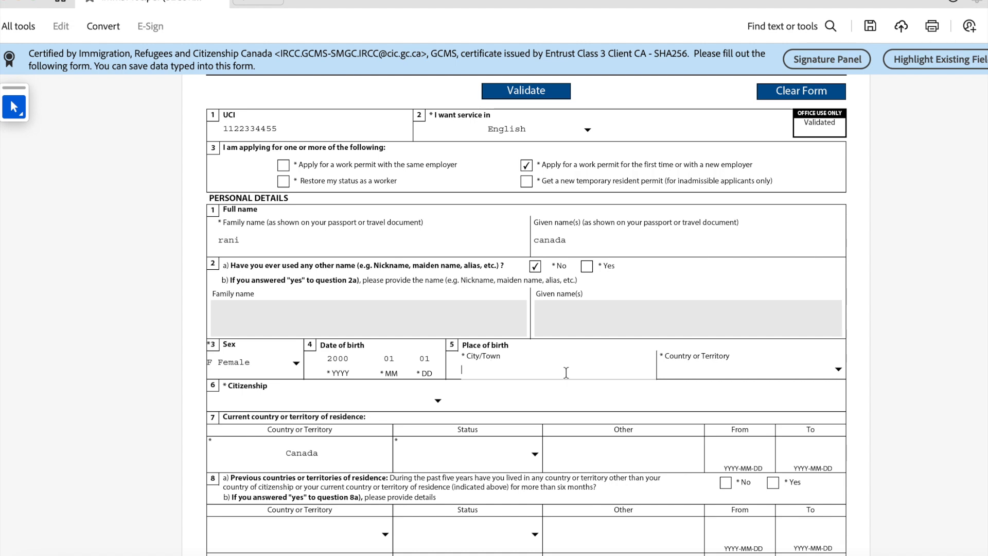
pyautogui.write('Dhaka')
pyautogui.click(769, 368)
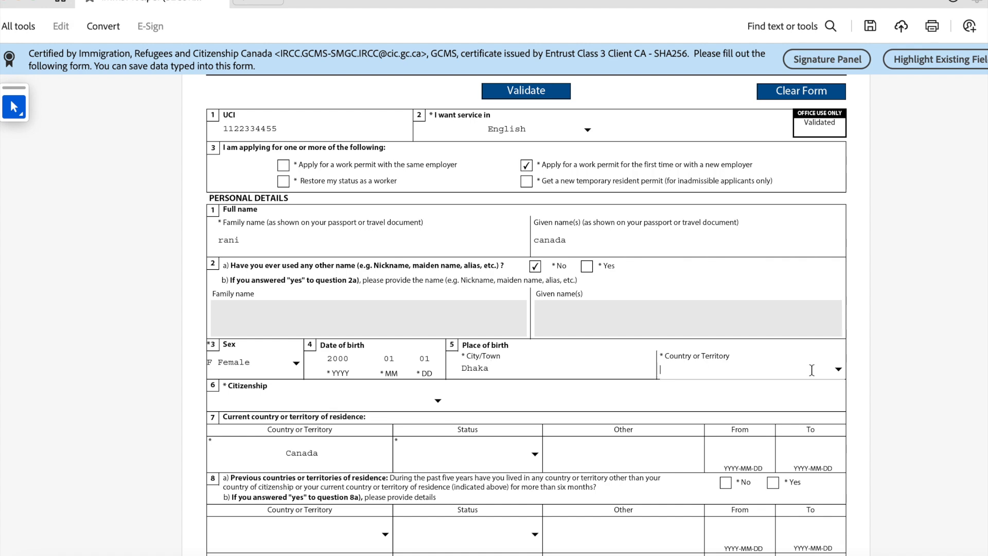
pyautogui.click(839, 369)
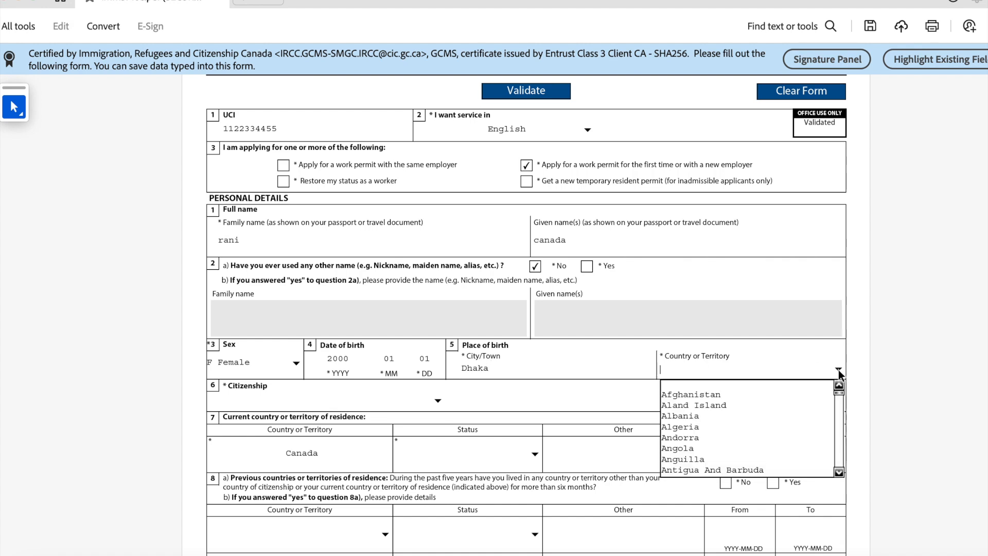
pyautogui.write('b')
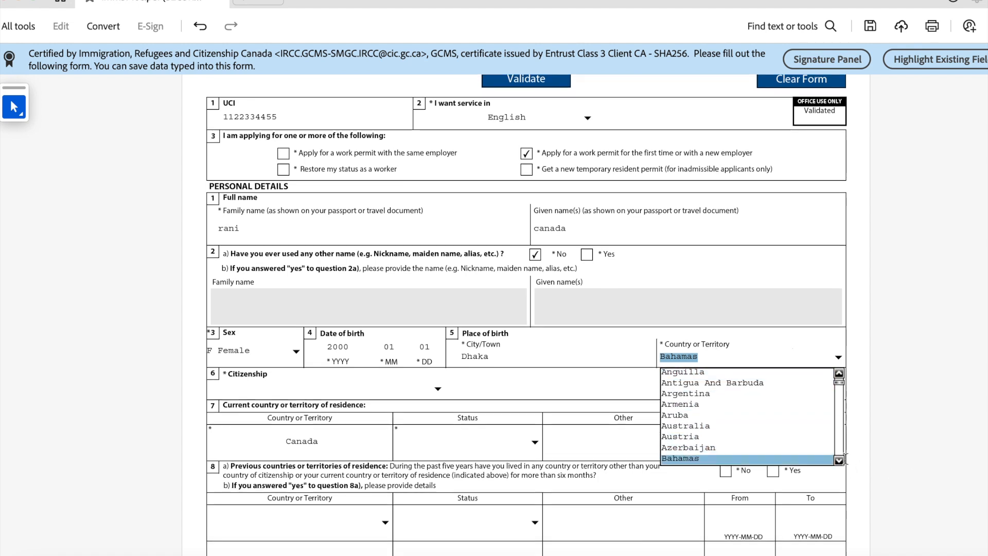
pyautogui.scroll(-5, 839, 460)
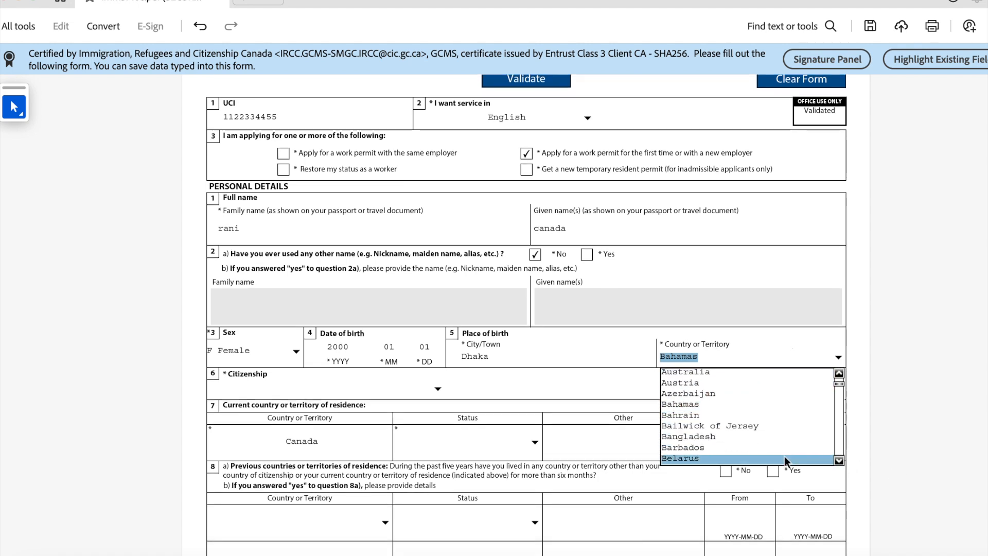
pyautogui.click(751, 436)
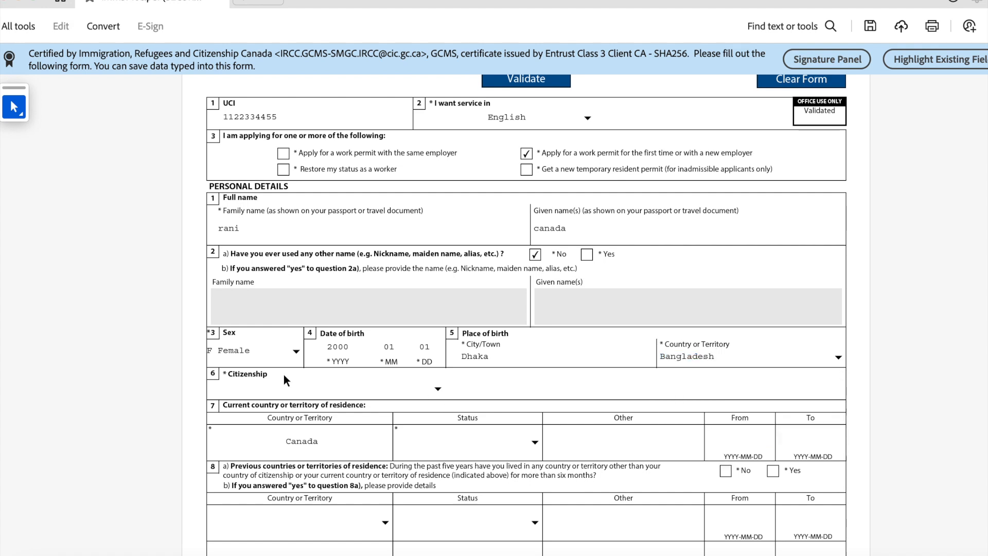
# Step: Set the country of citizenship to Bangladesh
pyautogui.click(438, 388)
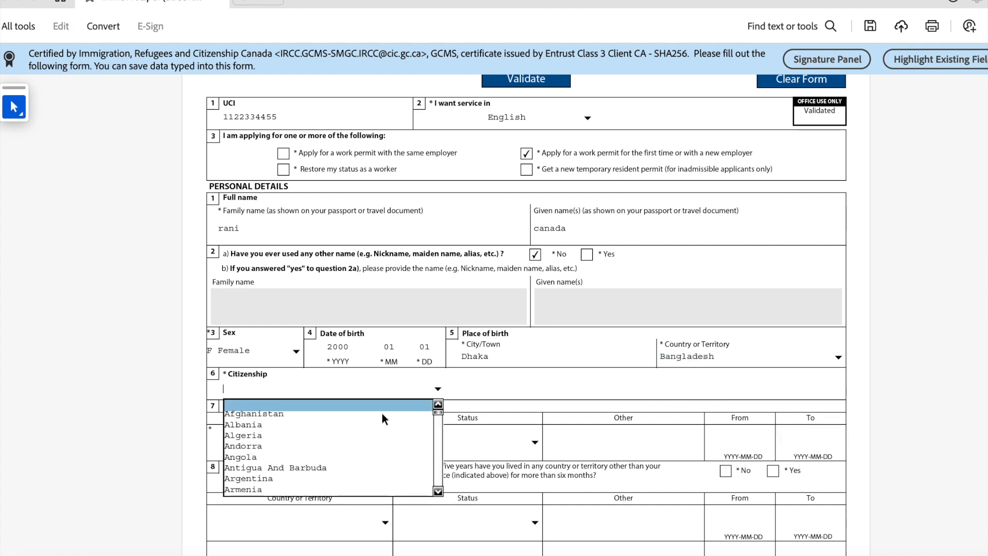
pyautogui.press('b')
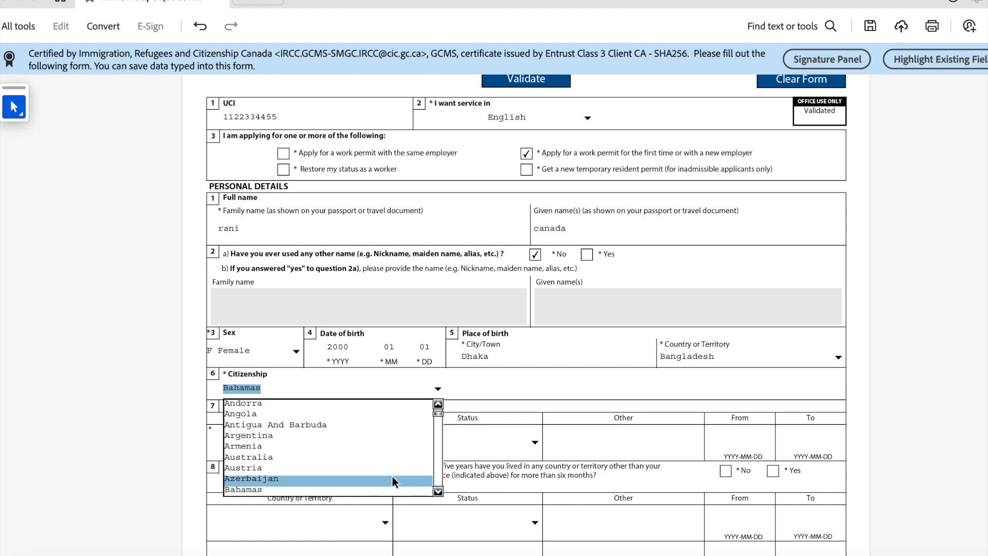
pyautogui.scroll(-1, 393, 476)
pyautogui.scroll(-3, 437, 477)
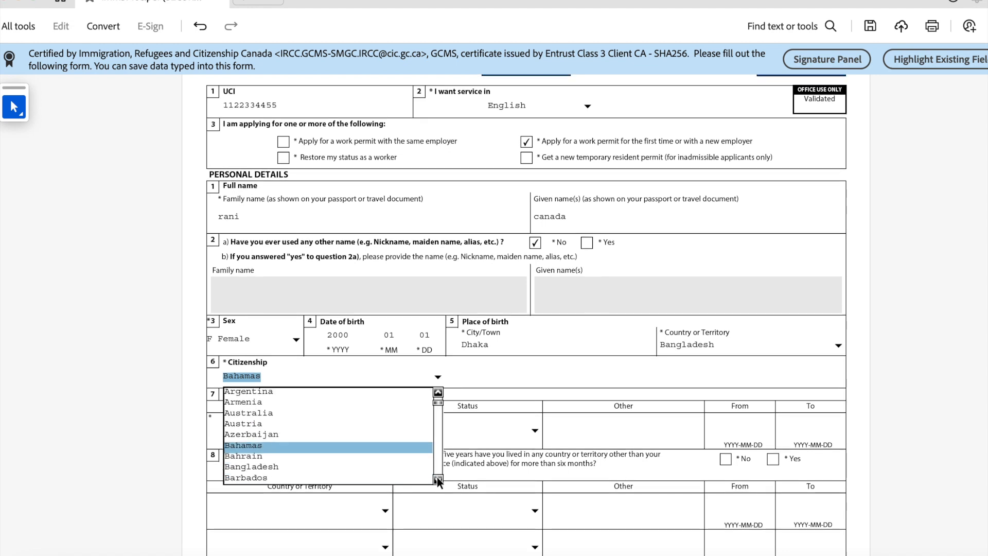
pyautogui.click(326, 464)
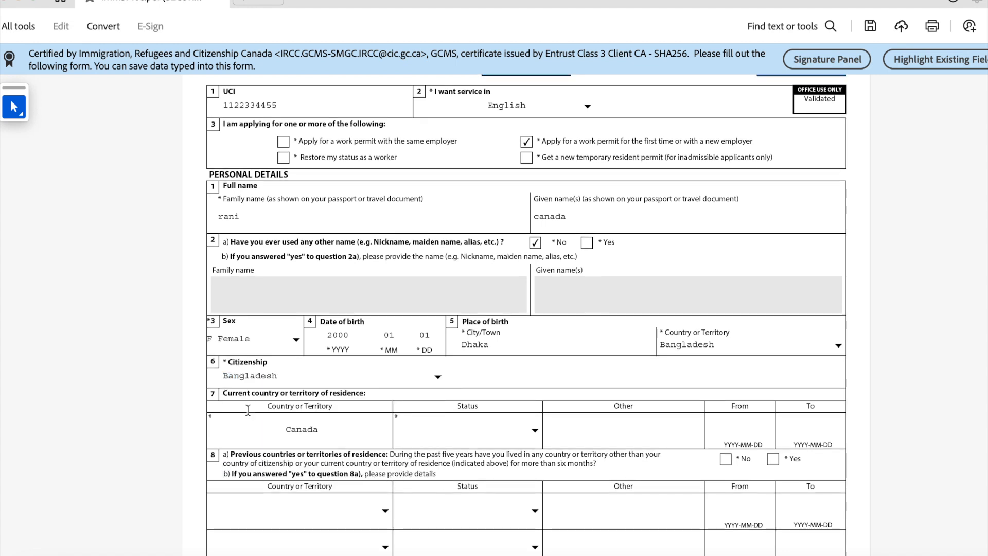
pyautogui.scroll(-1, 252, 409)
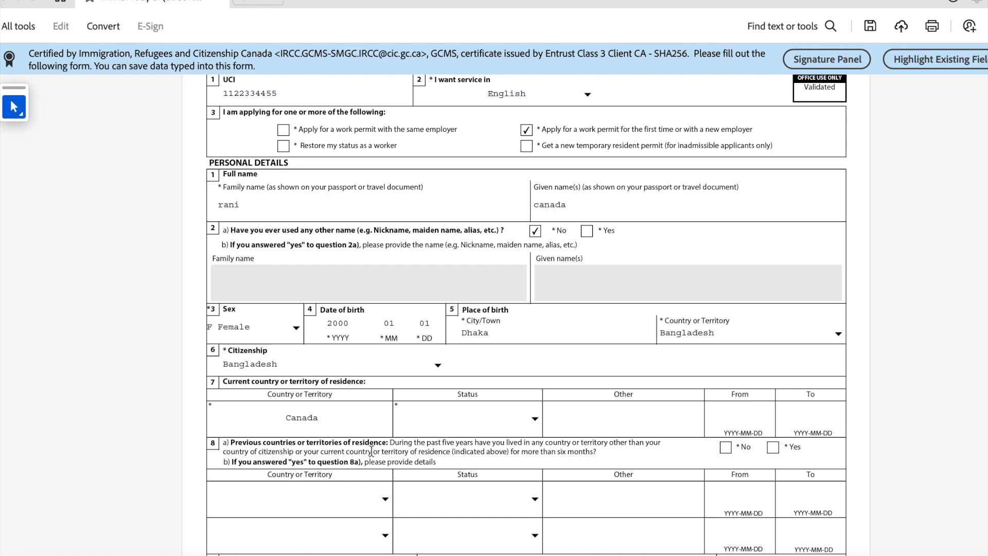
pyautogui.moveTo(337, 419); pyautogui.dragTo(250, 415)
pyautogui.scroll(-1, 326, 420)
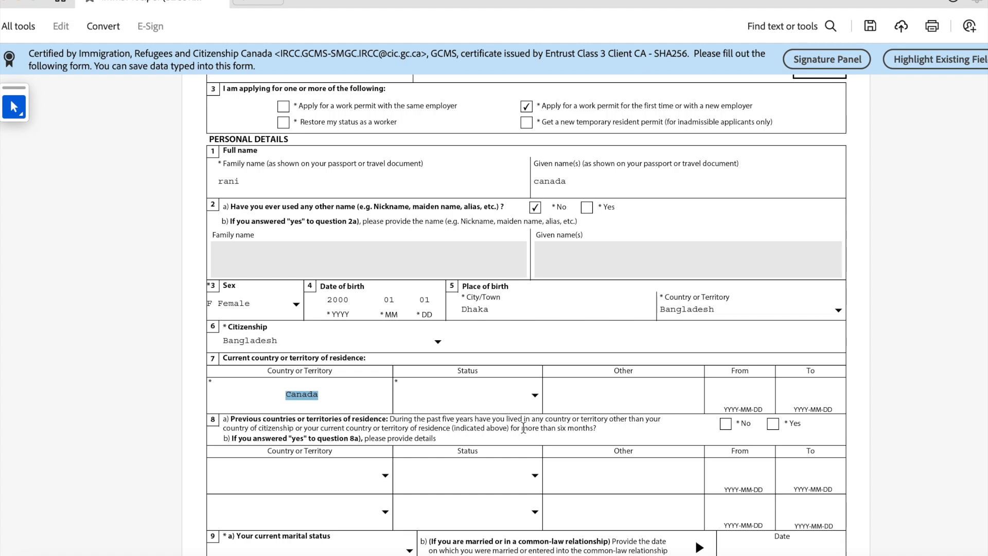
# Step: Set current residence status to Student, from 2022-01-01 to 2024-11-11
pyautogui.click(536, 395)
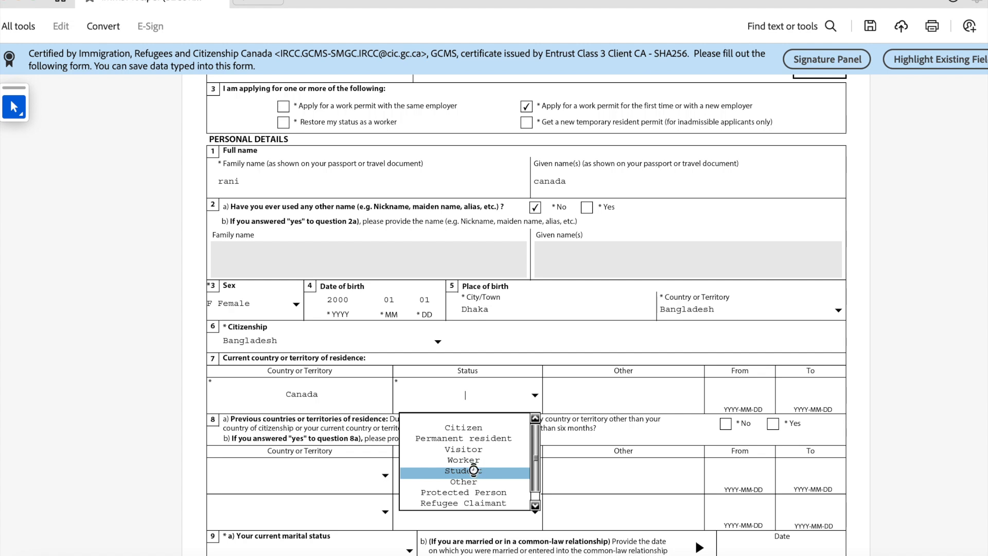
pyautogui.click(483, 471)
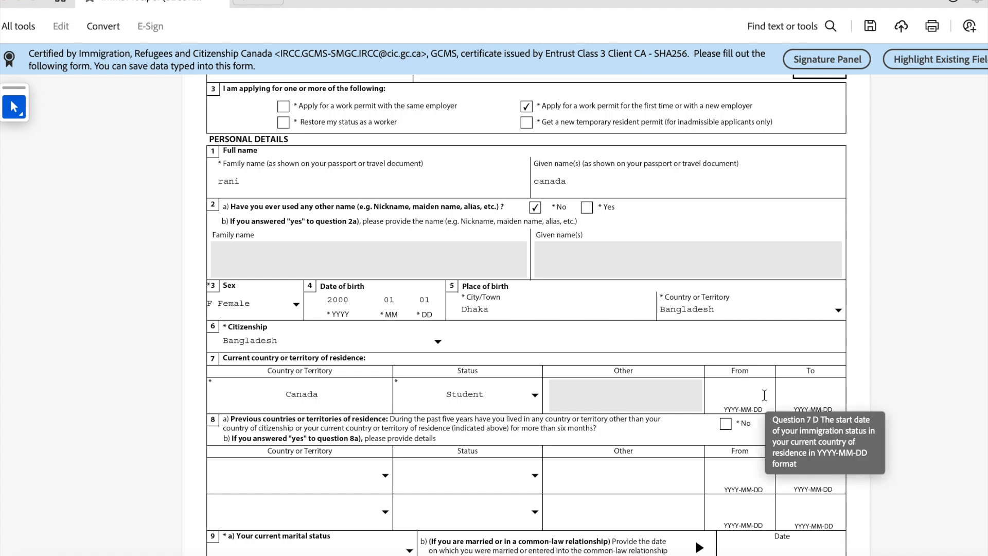
pyautogui.click(720, 399)
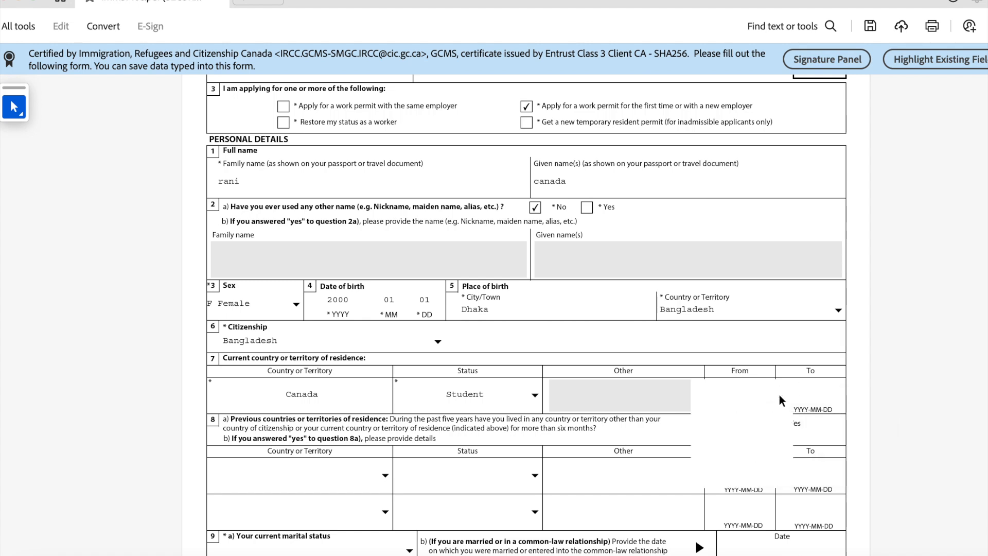
pyautogui.click(752, 399)
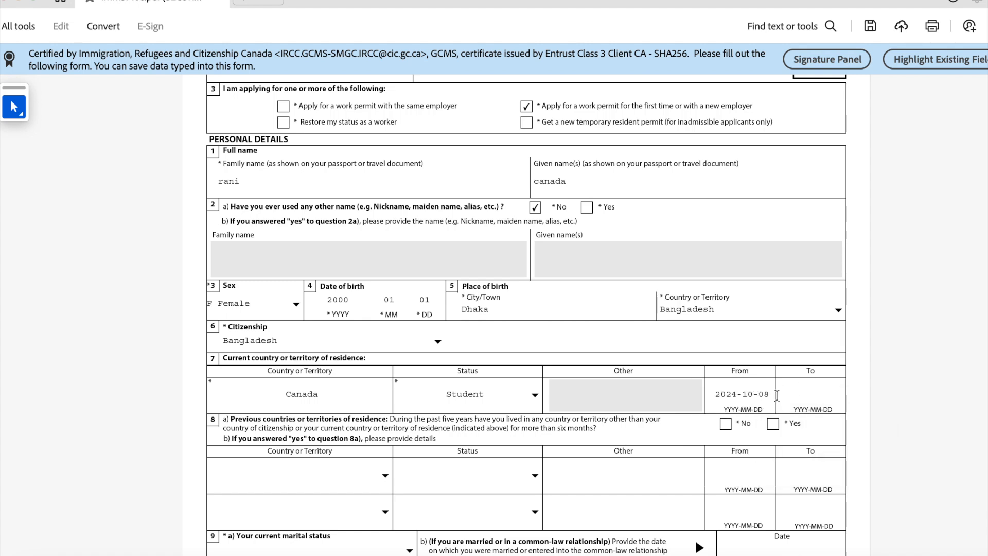
pyautogui.click(746, 394)
pyautogui.moveTo(726, 394); pyautogui.dragTo(767, 394)
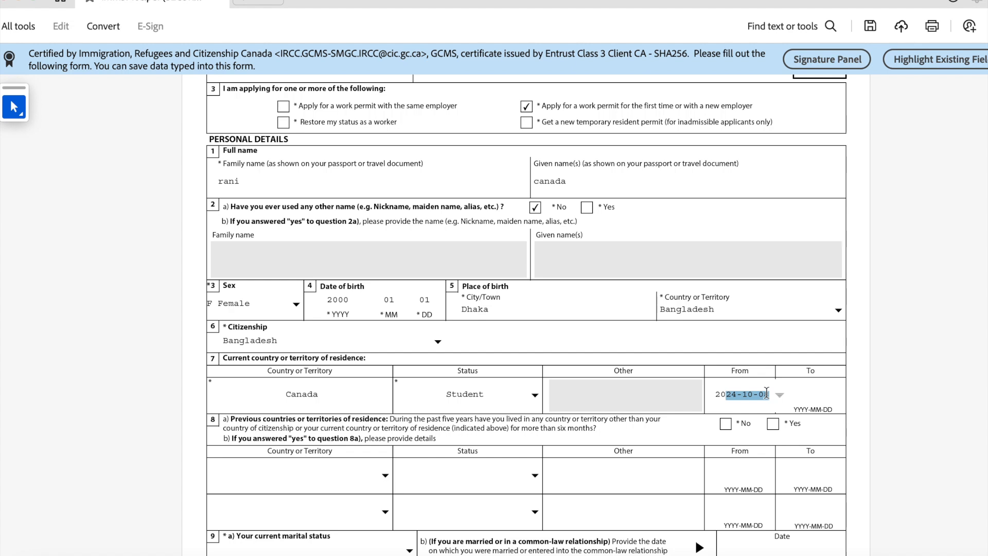
pyautogui.write('22-01-01')
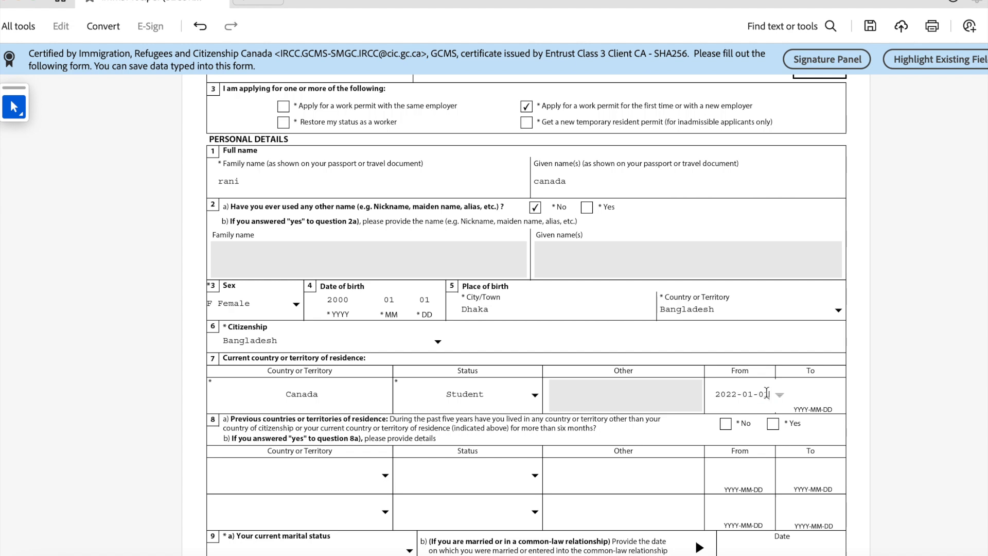
pyautogui.press('Tab')
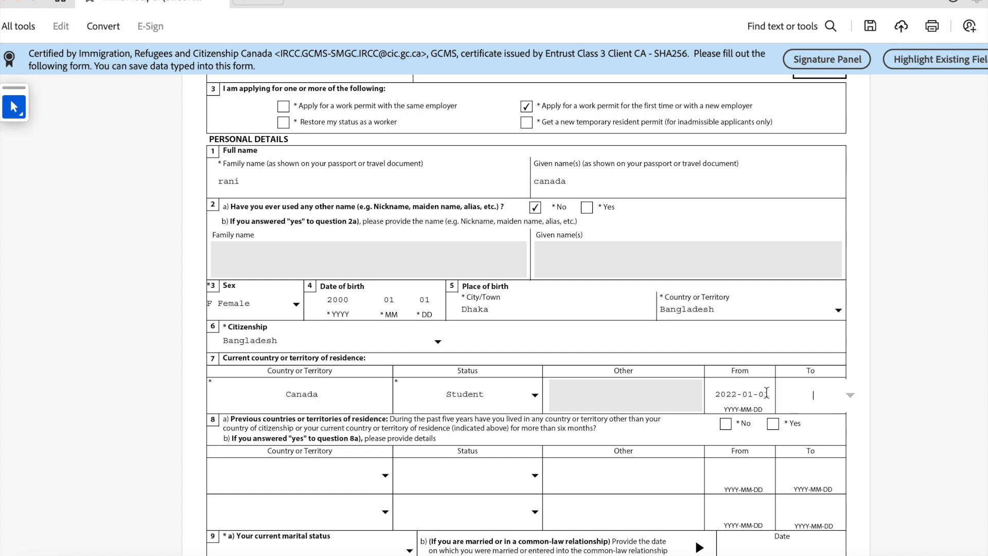
pyautogui.write('2024-11-11')
pyautogui.scroll(-1, 312, 422)
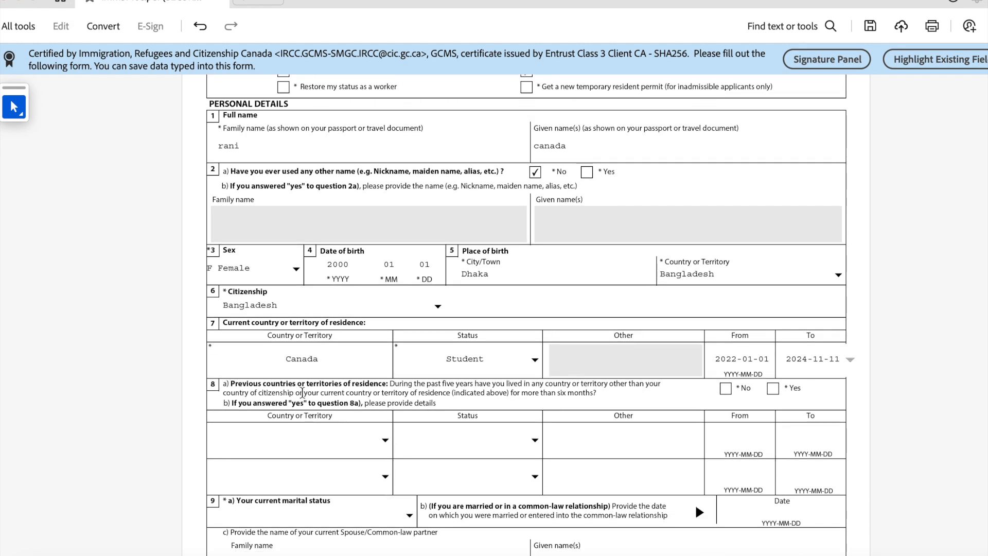
pyautogui.scroll(-1, 377, 392)
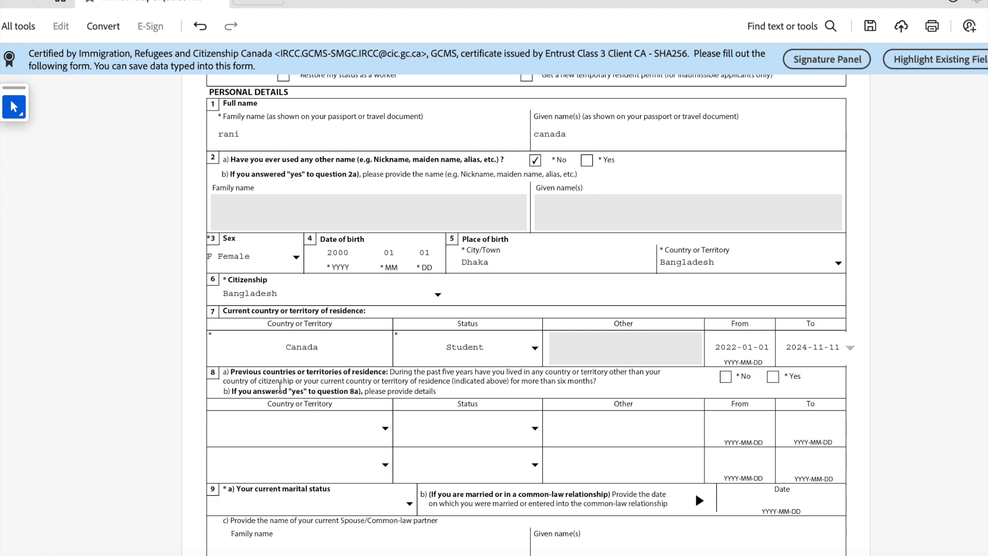
# Step: Answer No to previous residences and set marital status to Married since 2021-01-01
pyautogui.click(725, 377)
pyautogui.scroll(-3, 725, 381)
pyautogui.scroll(-1, 525, 355)
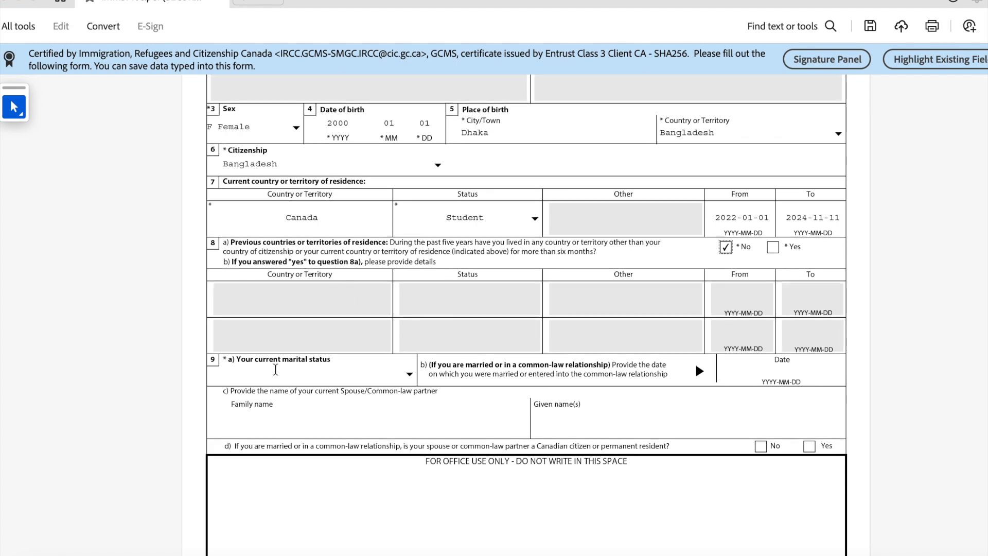
pyautogui.scroll(-1, 222, 378)
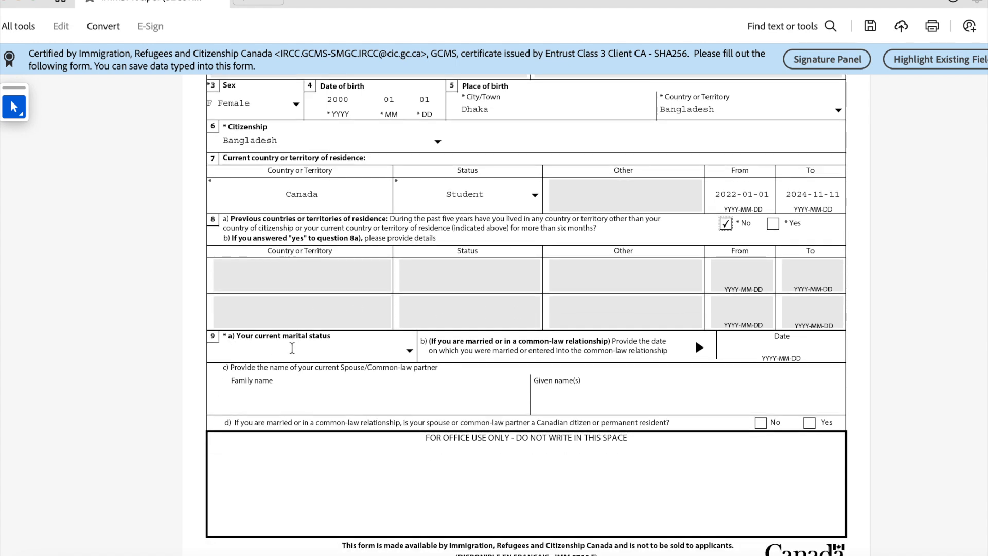
pyautogui.click(410, 351)
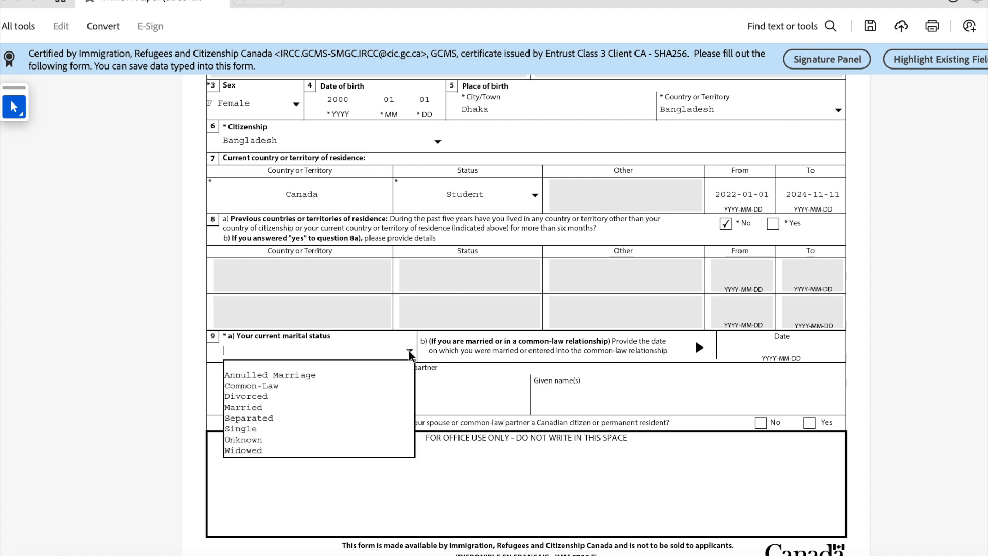
pyautogui.click(287, 407)
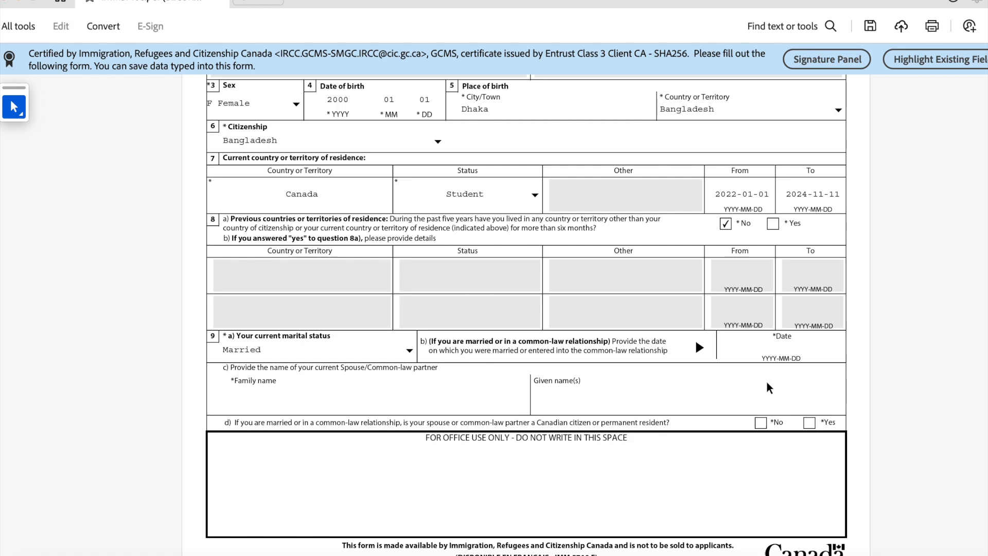
pyautogui.scroll(-1, 555, 319)
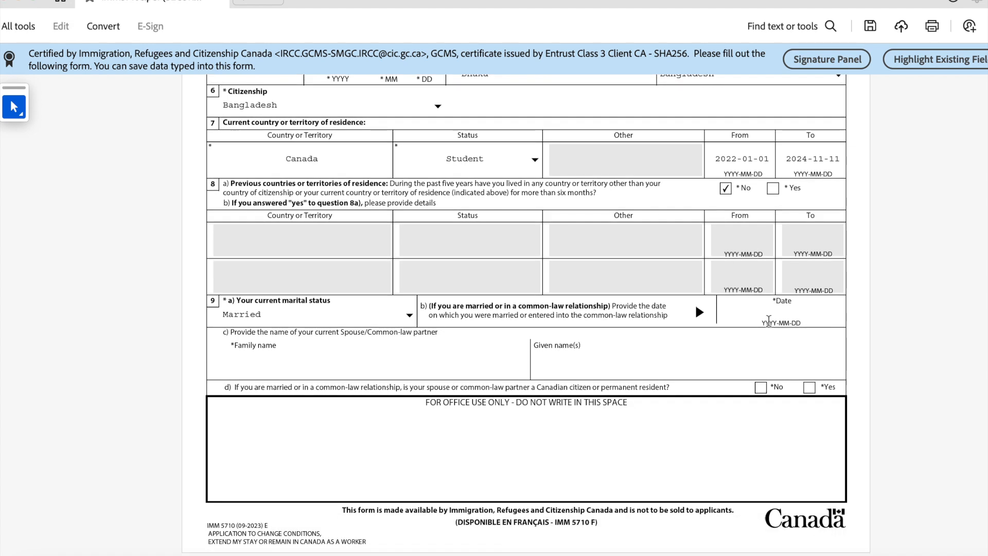
pyautogui.click(775, 323)
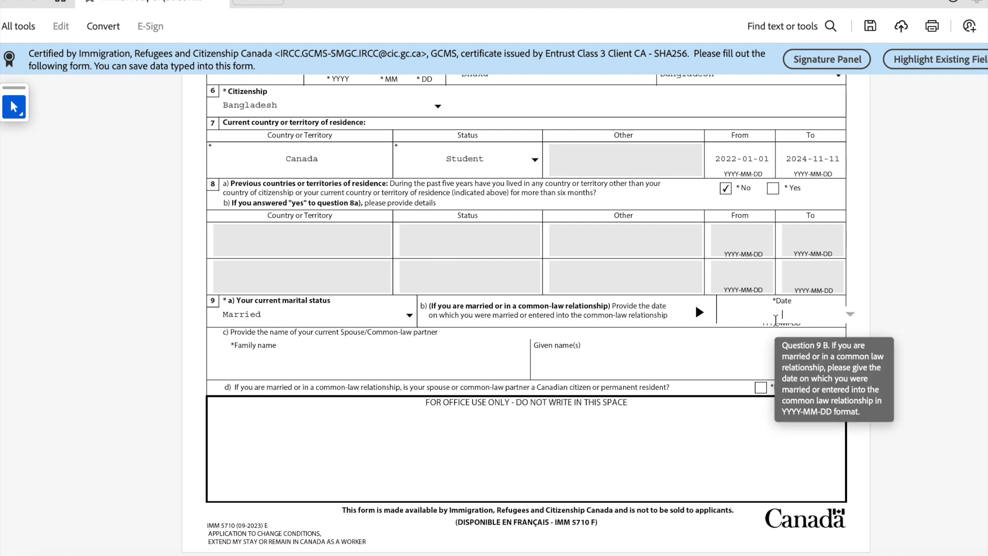
pyautogui.write('2021-01-01')
# Step: Enter the spouse's family and given names
pyautogui.click(246, 366)
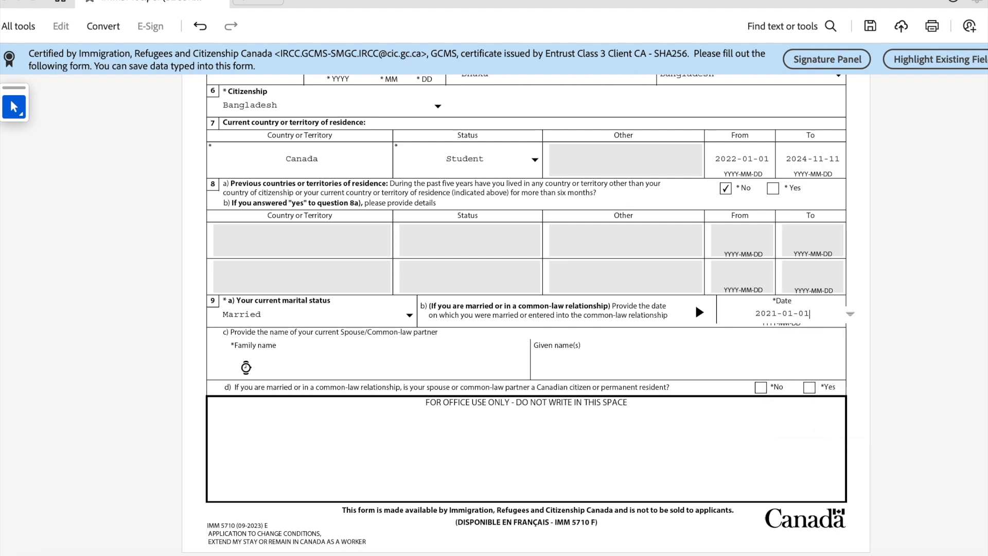
pyautogui.scroll(-1, 252, 360)
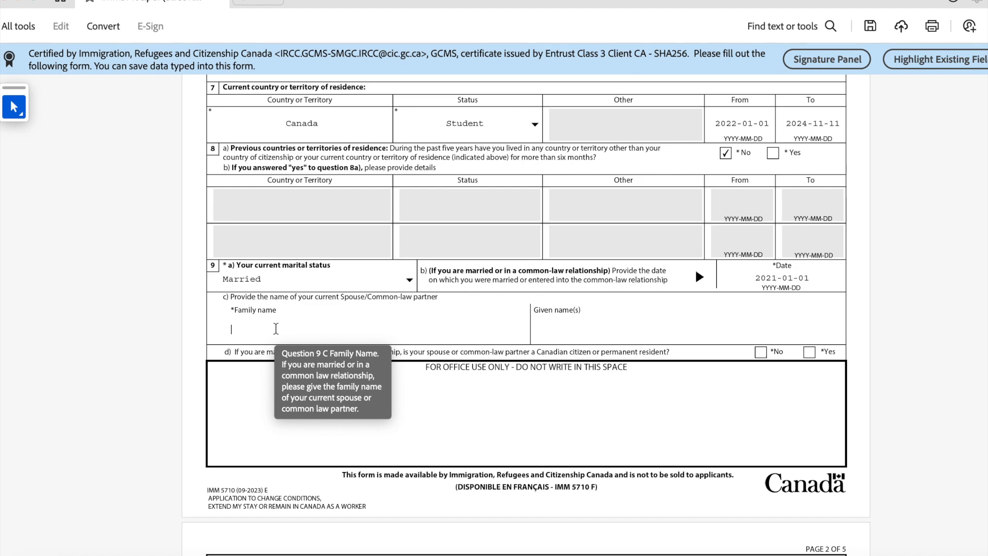
pyautogui.press('Tab')
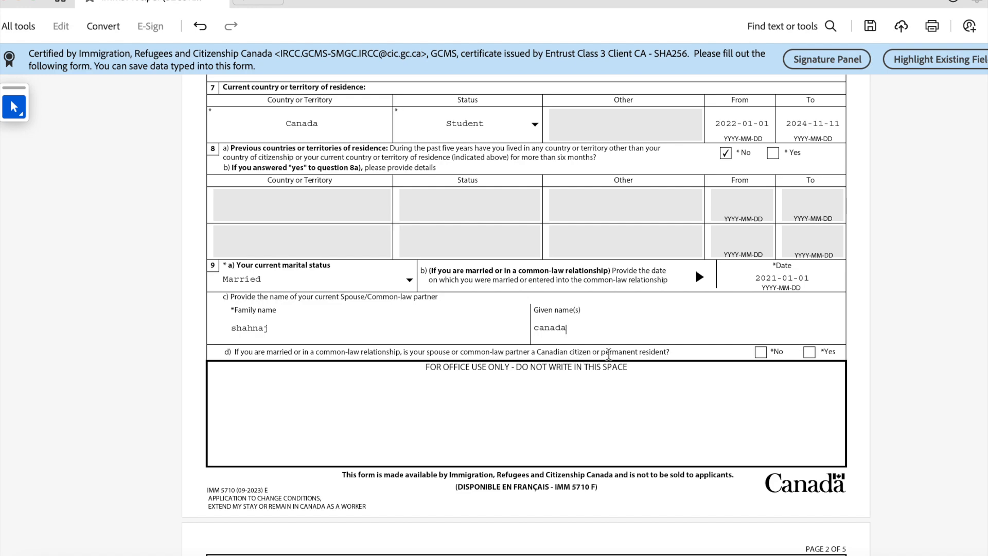
# Step: Answer No to the spouse being a Canadian citizen/PR and No to any previous marriage
pyautogui.click(759, 353)
pyautogui.scroll(-6, 671, 334)
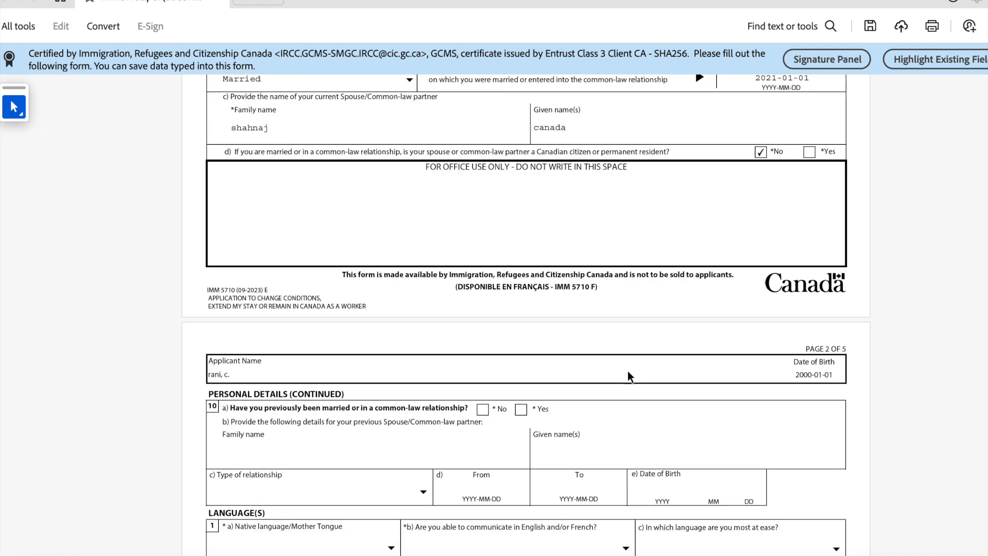
pyautogui.scroll(-1, 360, 325)
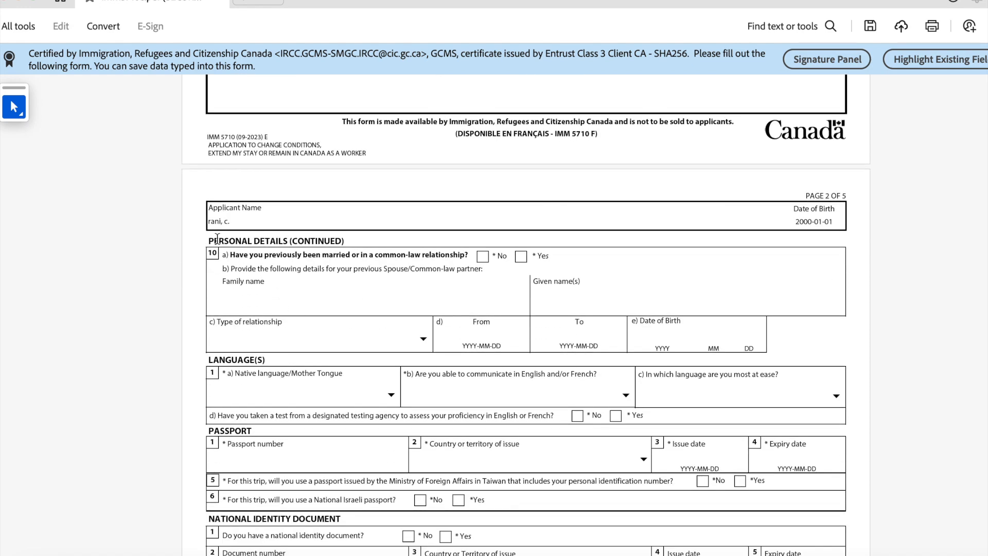
pyautogui.scroll(-1, 214, 238)
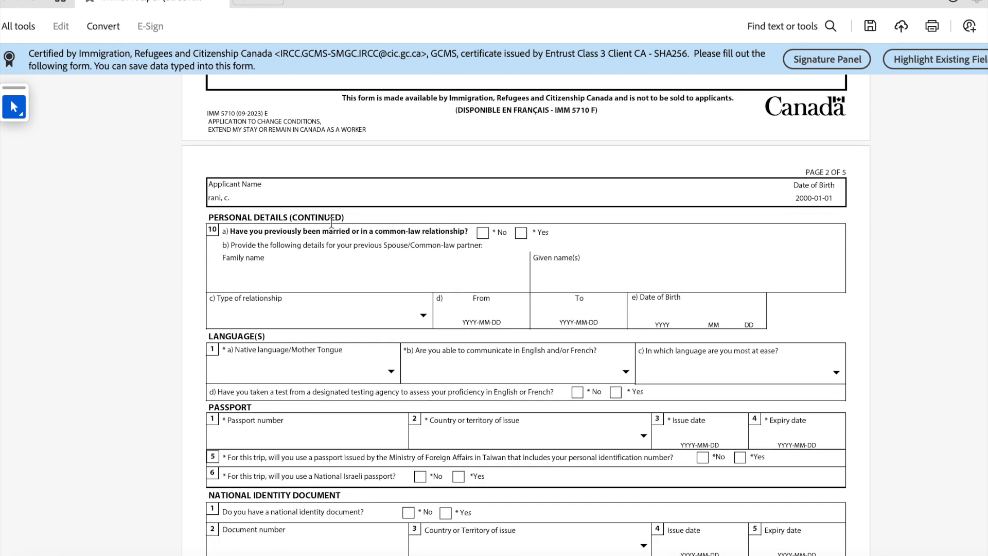
pyautogui.scroll(-1, 255, 255)
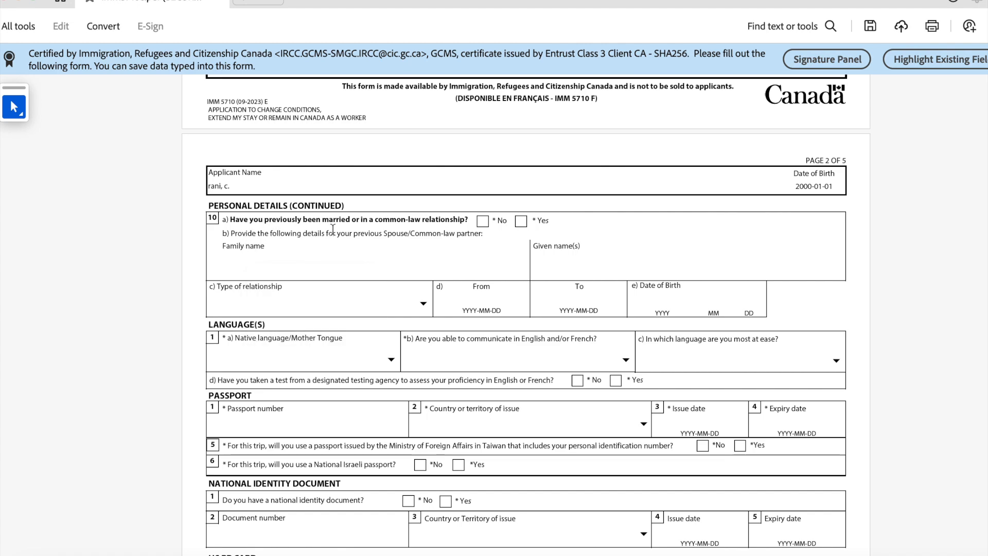
pyautogui.click(483, 220)
pyautogui.scroll(-5, 480, 234)
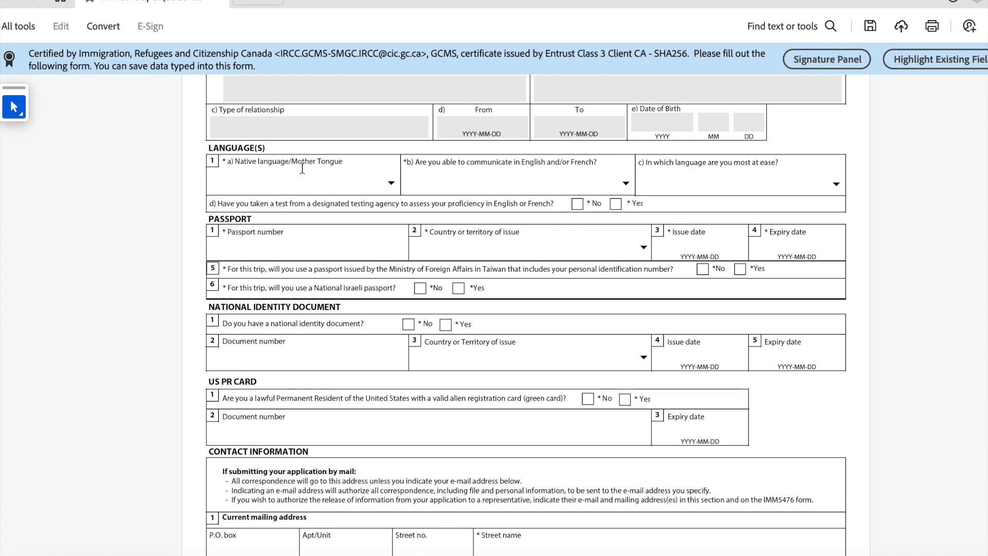
# Step: Set the native language to Bengali and the official language spoken to English
pyautogui.click(391, 183)
pyautogui.write('be')
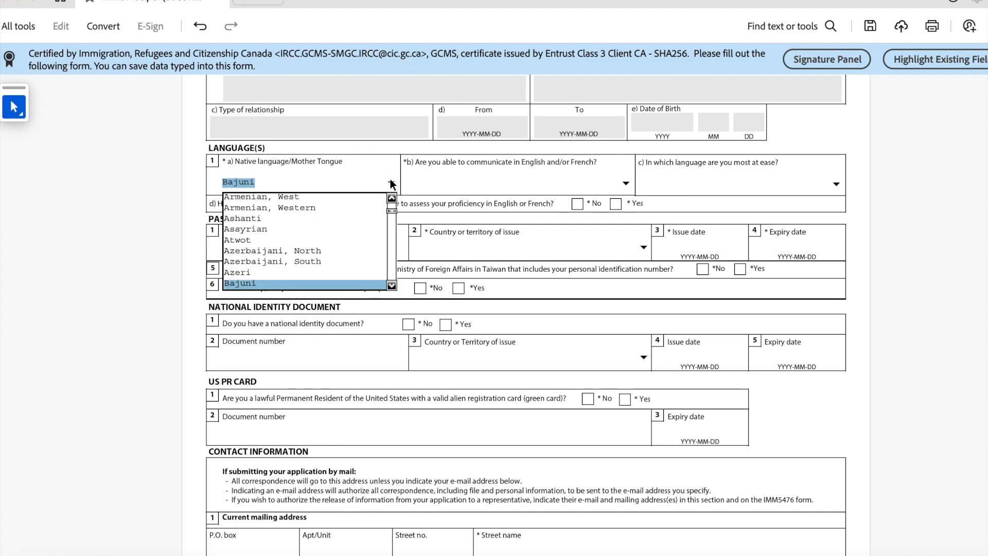
pyautogui.write('n')
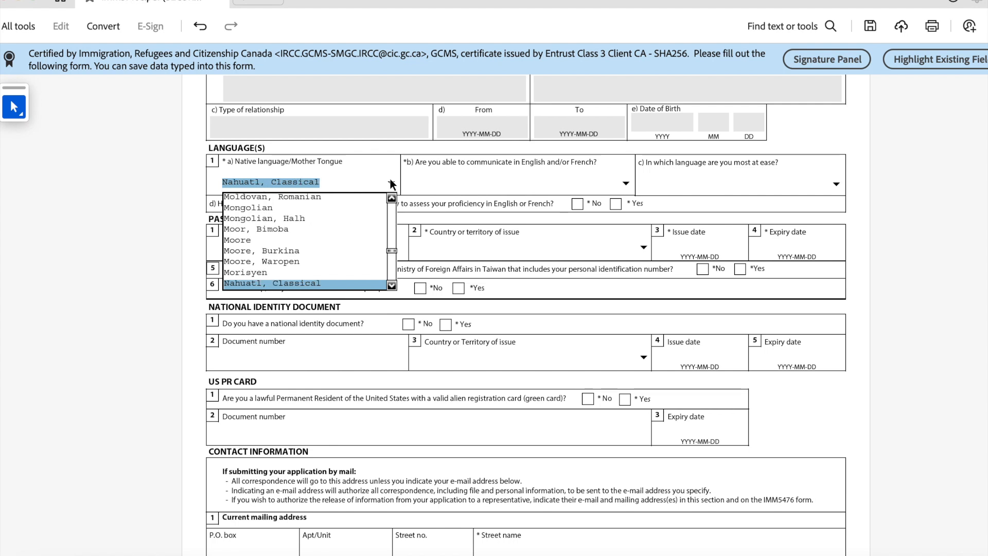
pyautogui.write('b')
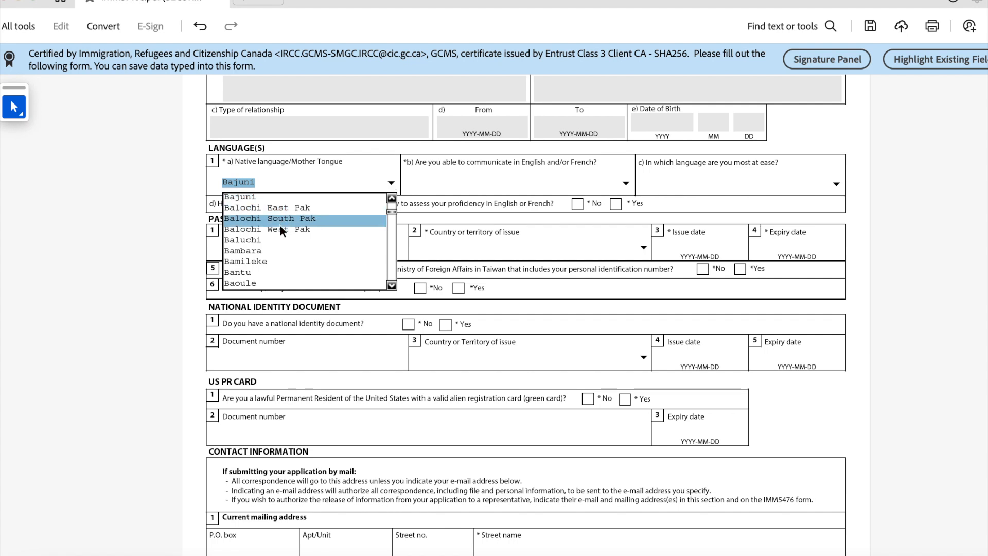
pyautogui.scroll(-1, 280, 261)
pyautogui.click(391, 274)
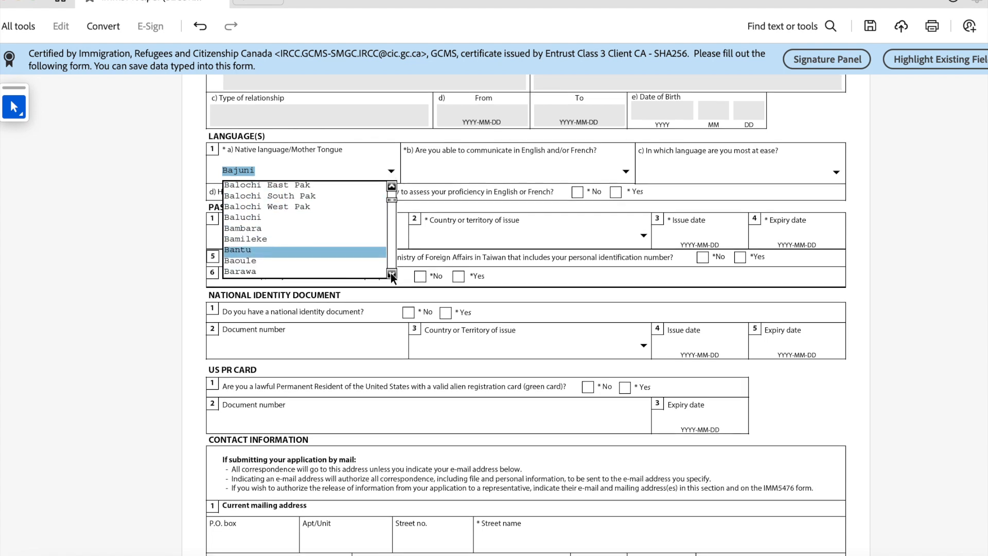
pyautogui.click(391, 274)
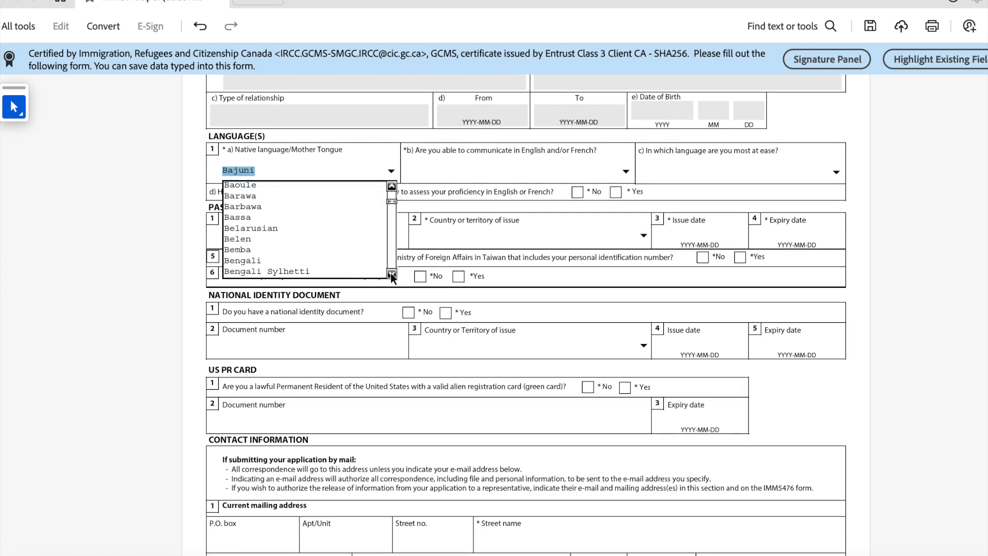
pyautogui.click(278, 270)
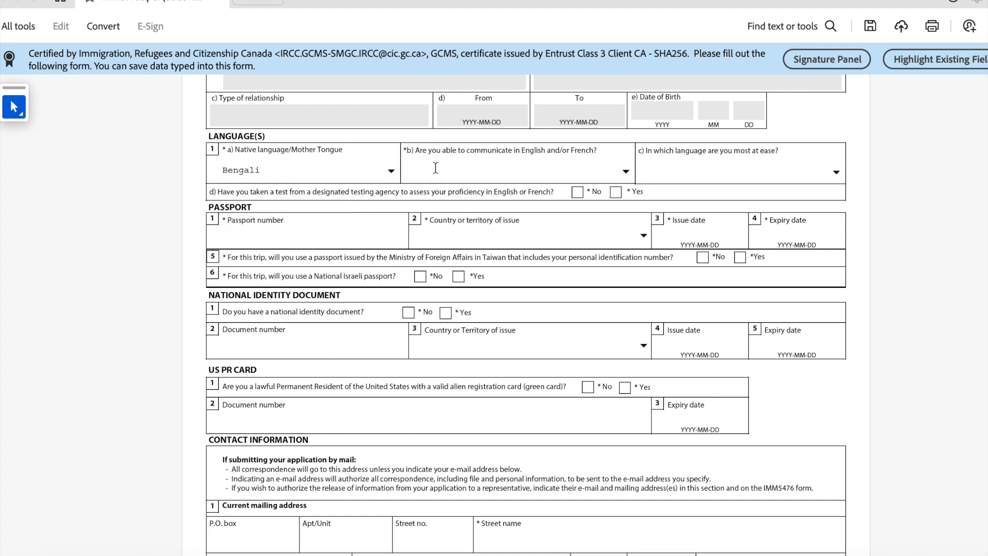
pyautogui.click(627, 173)
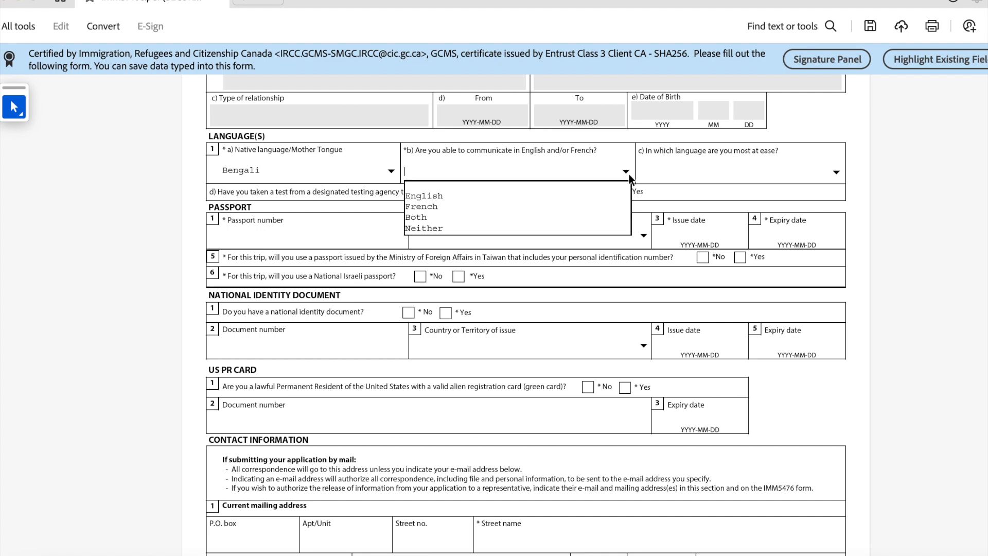
pyautogui.click(551, 196)
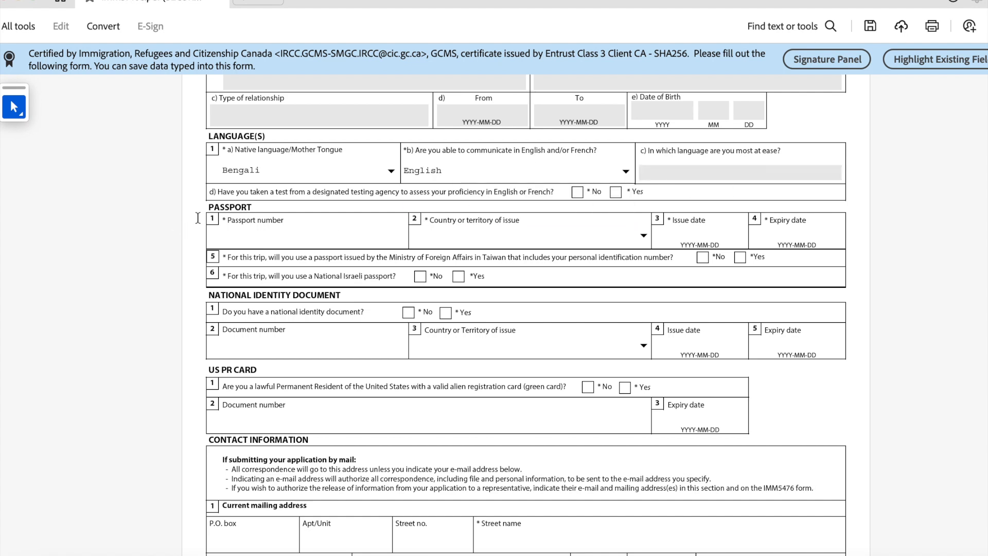
# Step: Answer Yes to having taken a language proficiency test
pyautogui.scroll(-1, 199, 216)
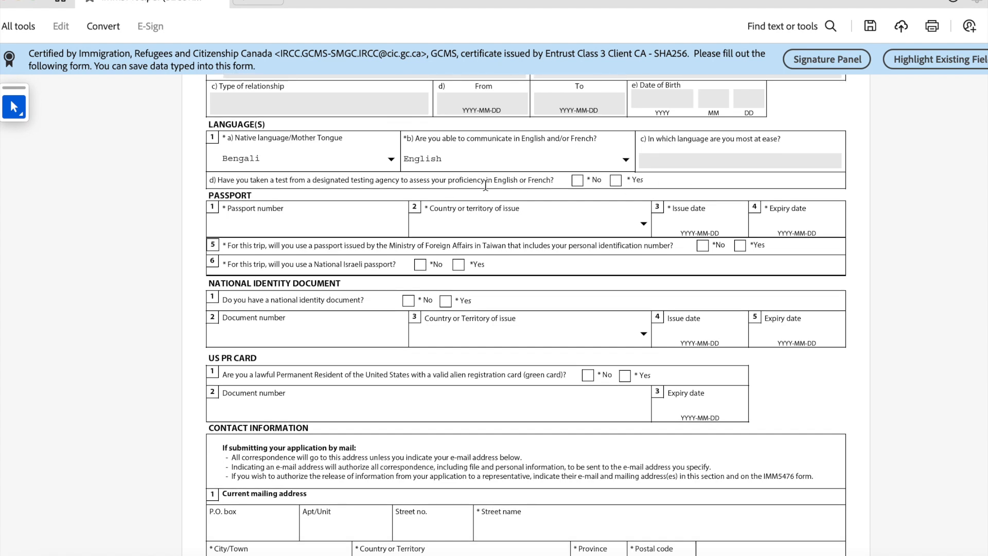
pyautogui.moveTo(252, 181); pyautogui.dragTo(414, 184)
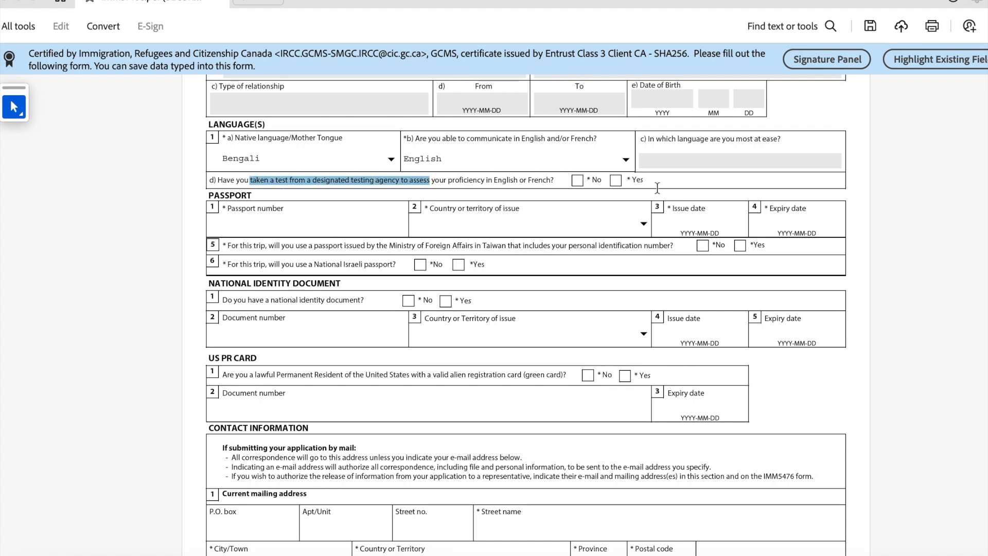
pyautogui.click(615, 180)
pyautogui.scroll(-1, 384, 209)
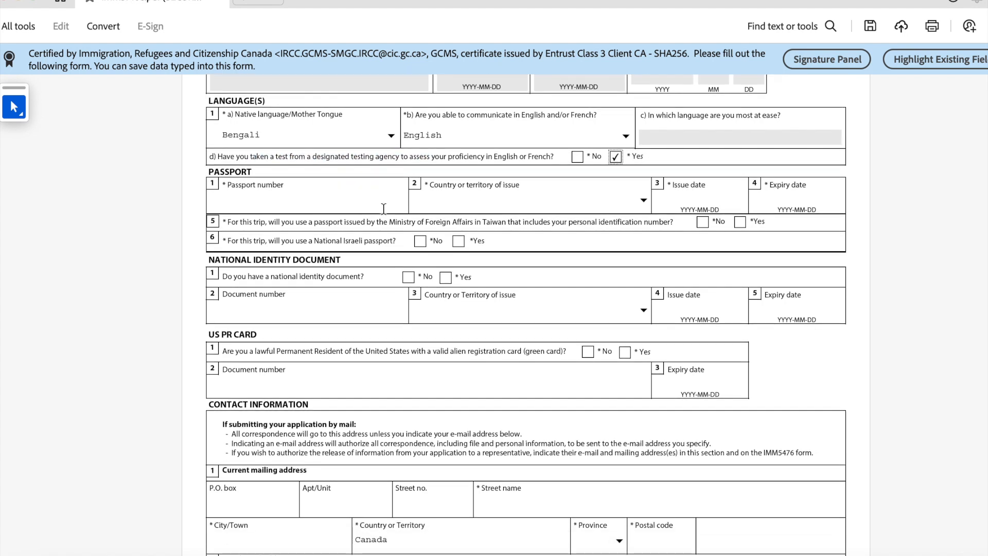
pyautogui.click(252, 198)
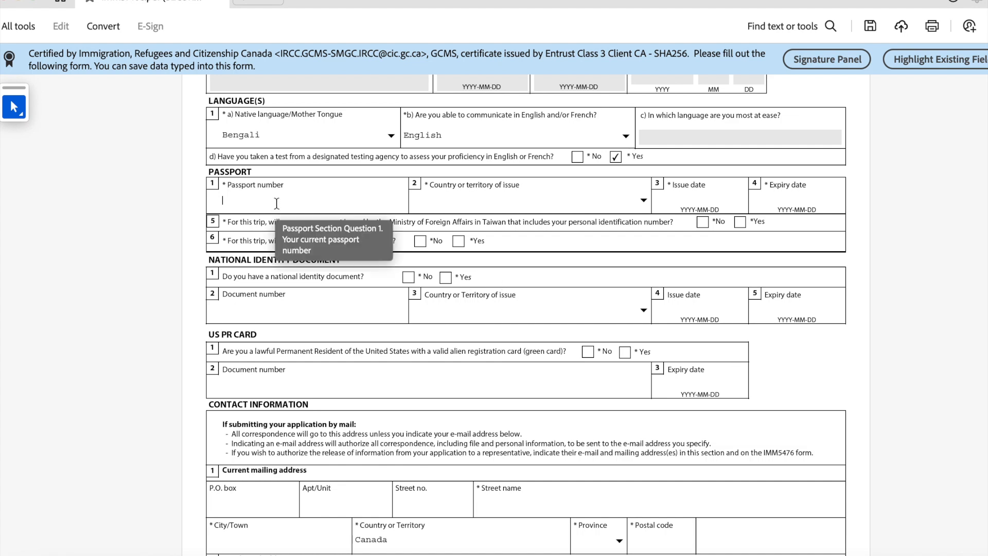
# Step: Enter the passport number and choose Bangladesh as the issuing country
pyautogui.write('011111988')
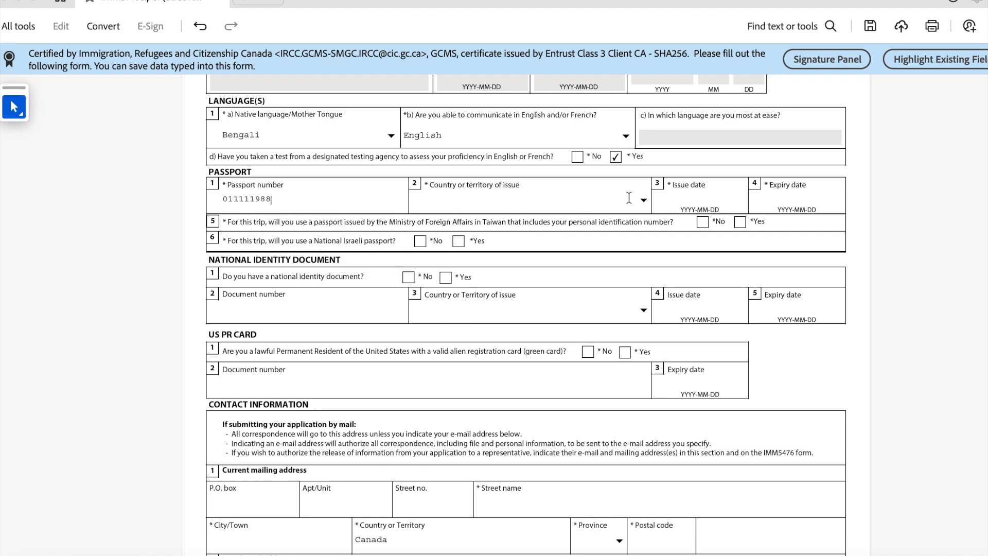
pyautogui.click(644, 199)
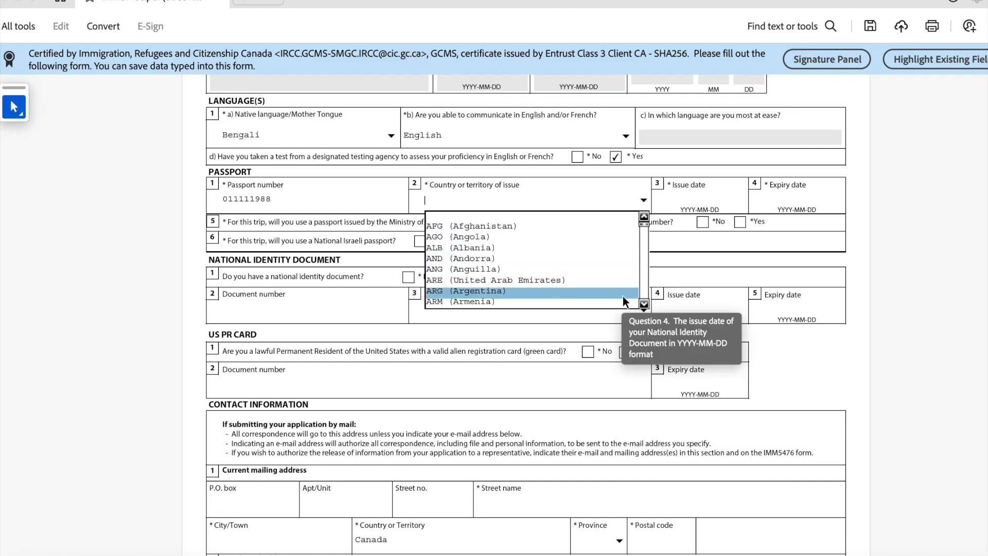
pyautogui.write('b')
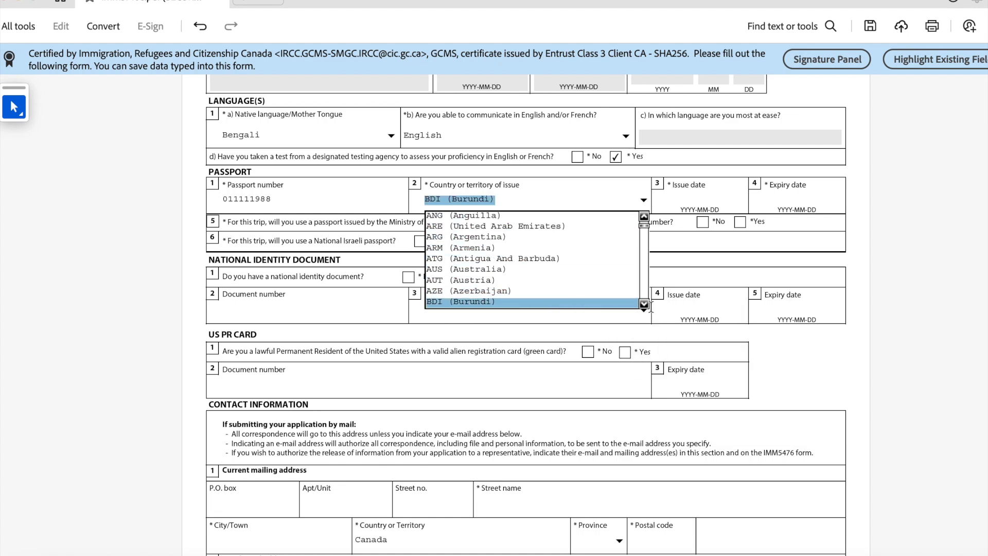
pyautogui.click(644, 304)
pyautogui.click(644, 304)
pyautogui.click(644, 304)
pyautogui.click(644, 304)
pyautogui.click(644, 303)
pyautogui.click(644, 304)
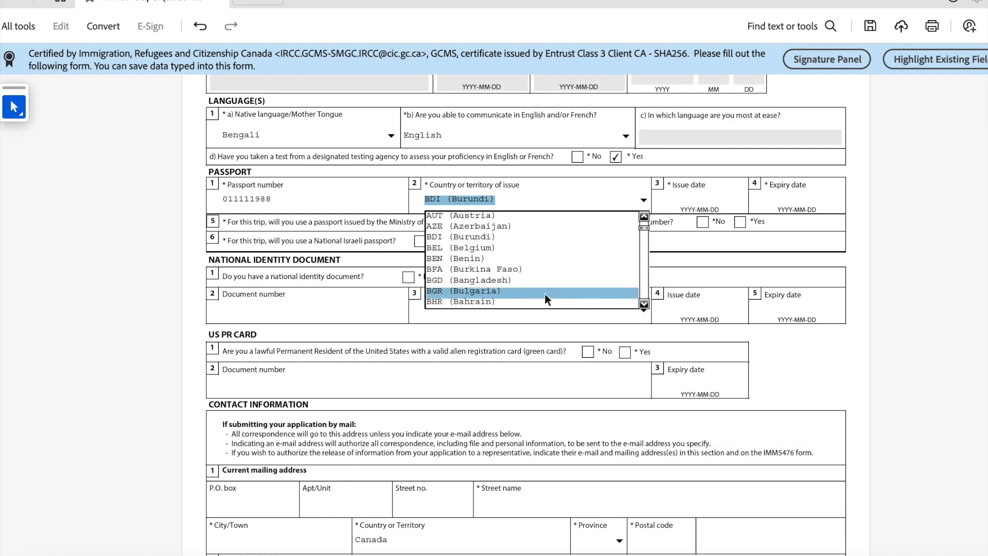
pyautogui.click(549, 280)
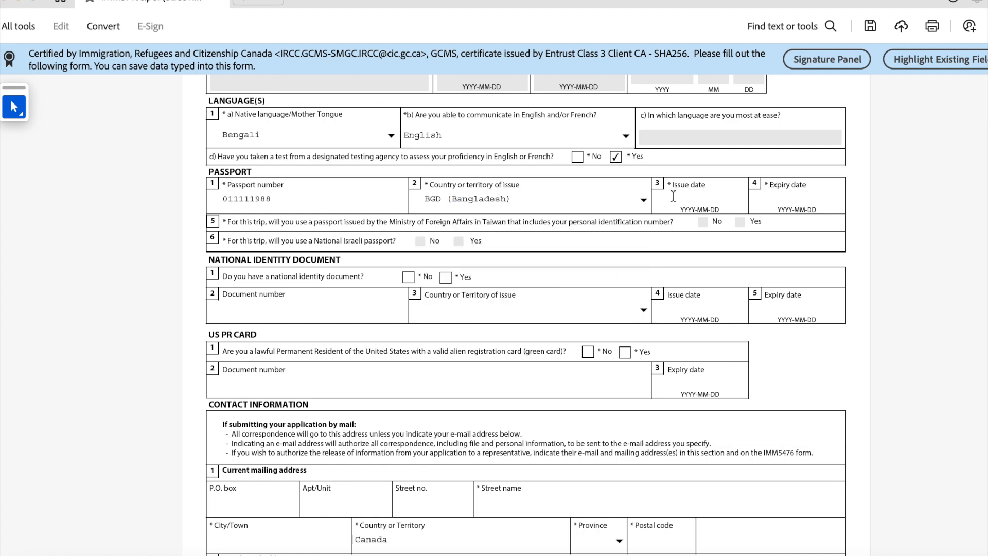
# Step: Enter passport issue date 1990-01-01 and expiry date 2030-01-01
pyautogui.click(799, 200)
pyautogui.click(690, 196)
pyautogui.write('1990-01-01')
pyautogui.press('Tab')
pyautogui.write('2030-0')
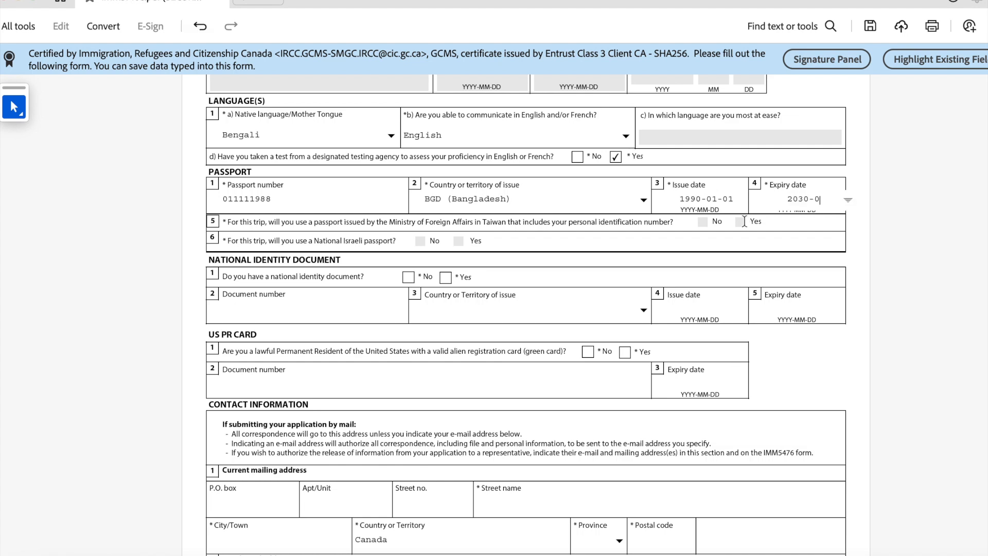
pyautogui.write('1-01')
pyautogui.click(703, 222)
pyautogui.scroll(-2, 437, 199)
# Step: Answer Yes to having a national identity document and enter its document number
pyautogui.scroll(-1, 442, 198)
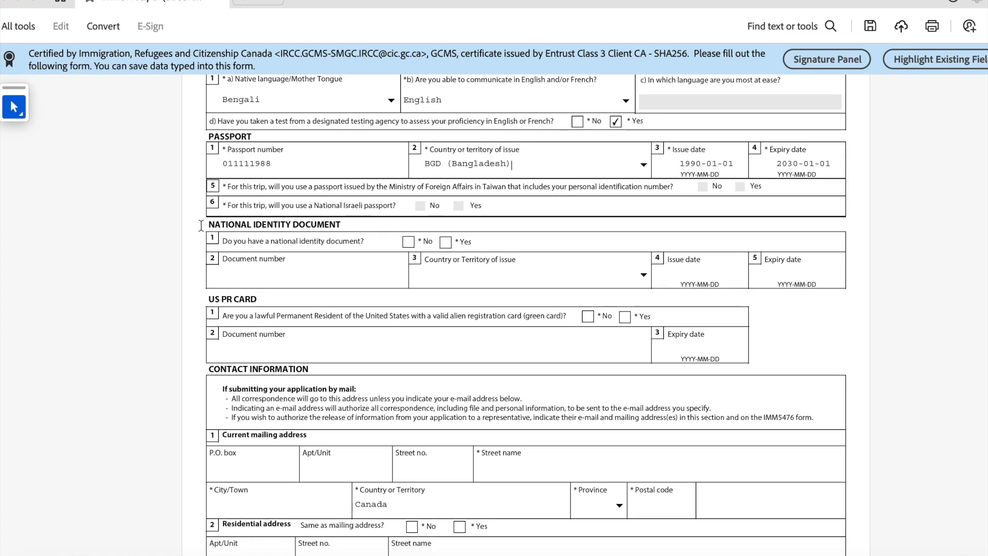
pyautogui.moveTo(206, 225); pyautogui.dragTo(353, 227)
pyautogui.scroll(-2, 309, 292)
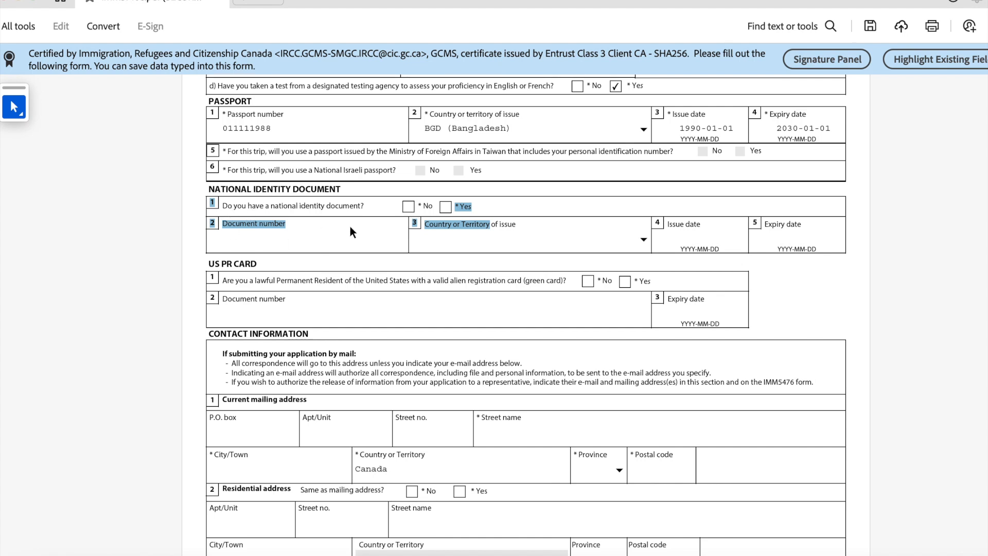
pyautogui.click(445, 207)
pyautogui.click(223, 240)
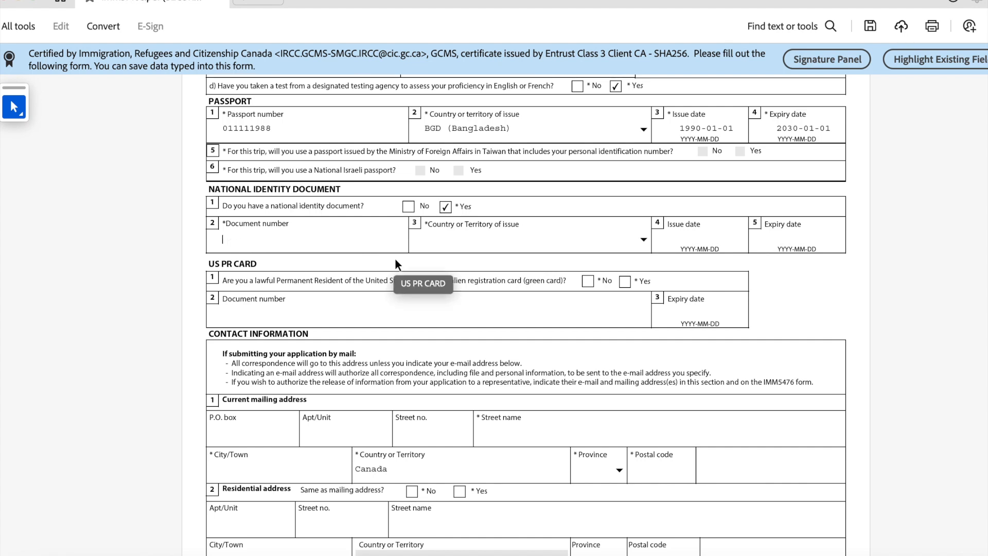
pyautogui.write('12223334455')
pyautogui.press('Tab')
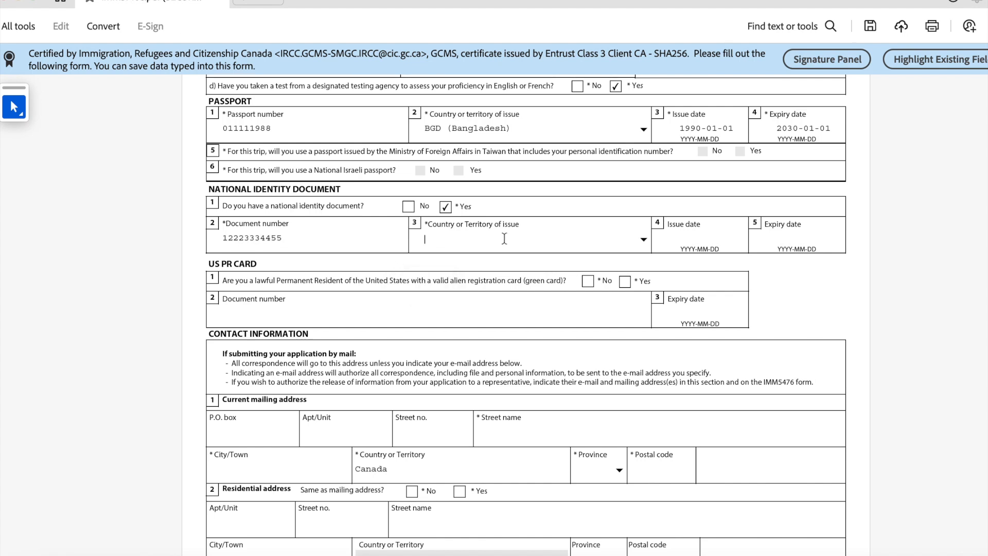
# Step: Set the identity document's issuing country to BGD (Bangladesh) and issue date to 1990-01-01
pyautogui.click(642, 239)
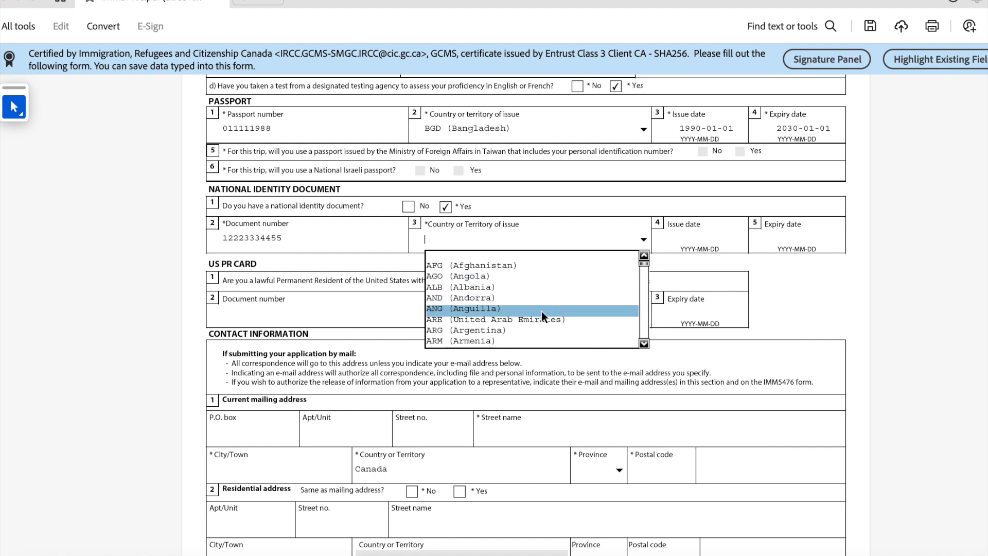
pyautogui.moveTo(644, 343); pyautogui.dragTo(645, 341)
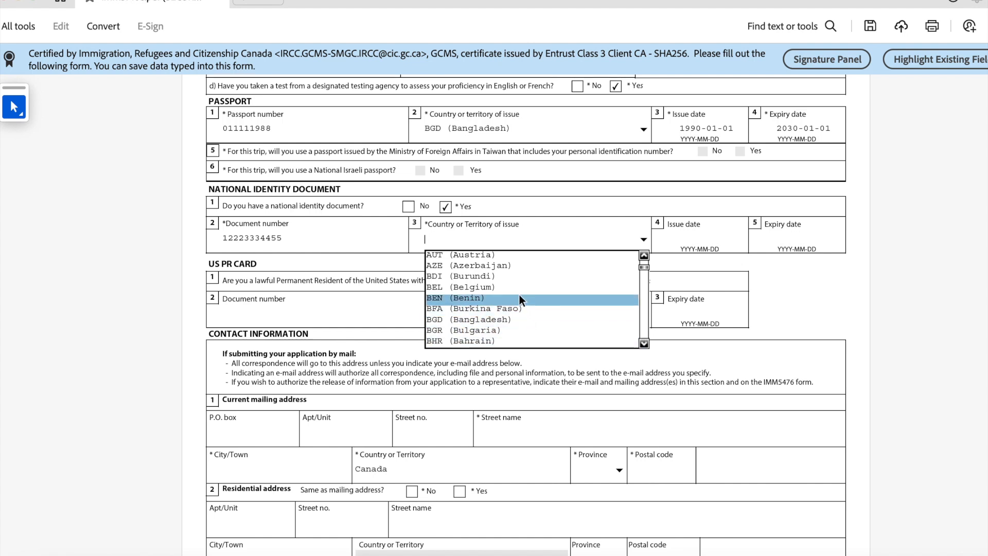
pyautogui.moveTo(644, 344); pyautogui.dragTo(646, 344)
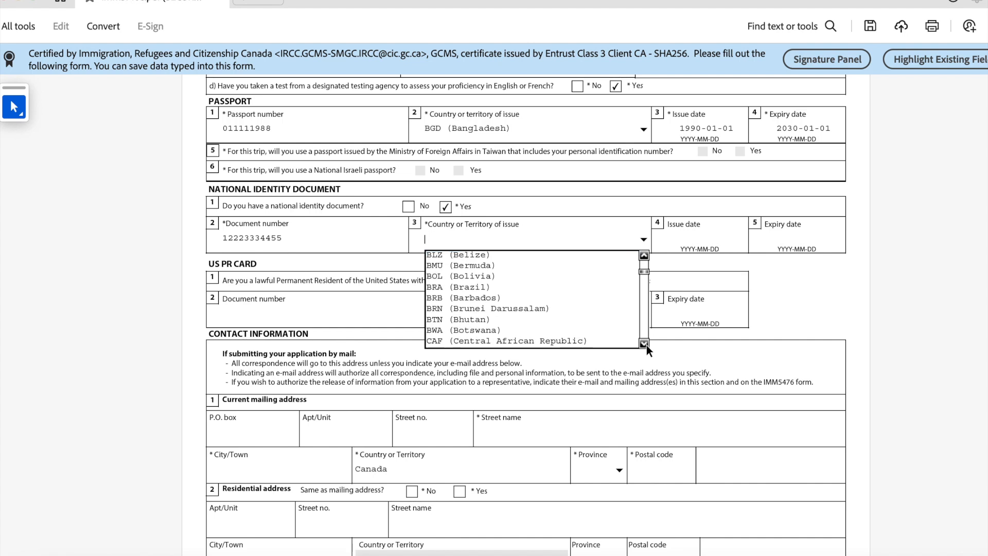
pyautogui.moveTo(644, 256); pyautogui.dragTo(644, 260)
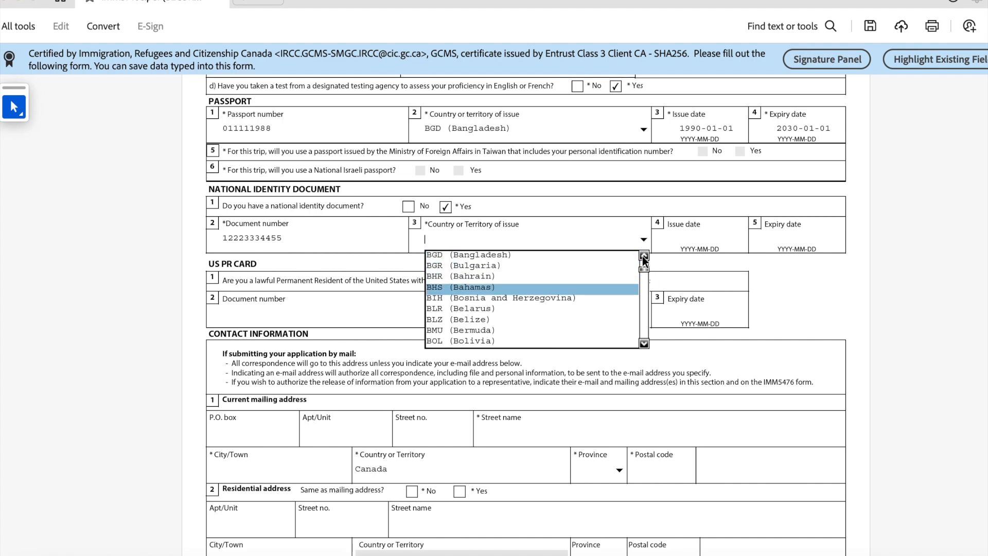
pyautogui.click(483, 261)
pyautogui.click(701, 244)
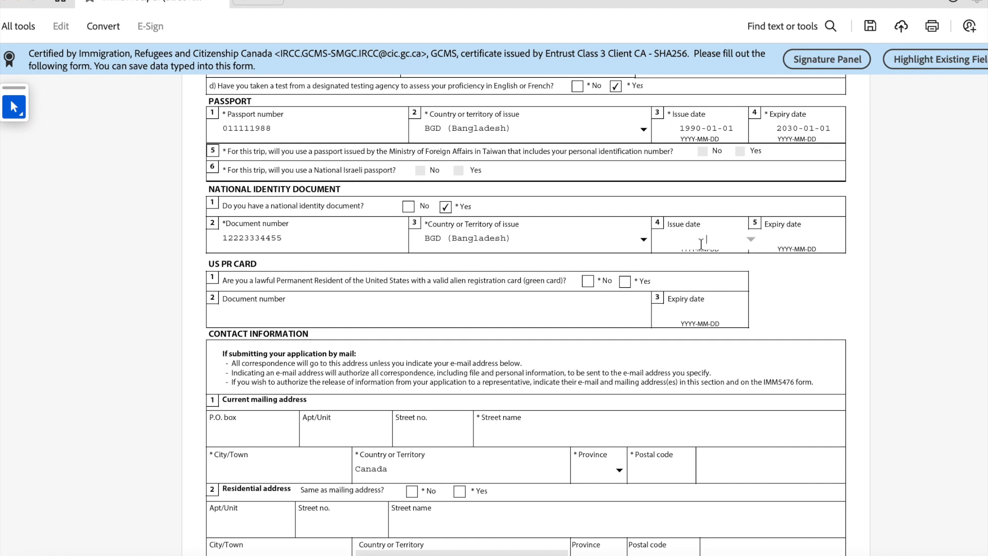
pyautogui.write('1990-01-01')
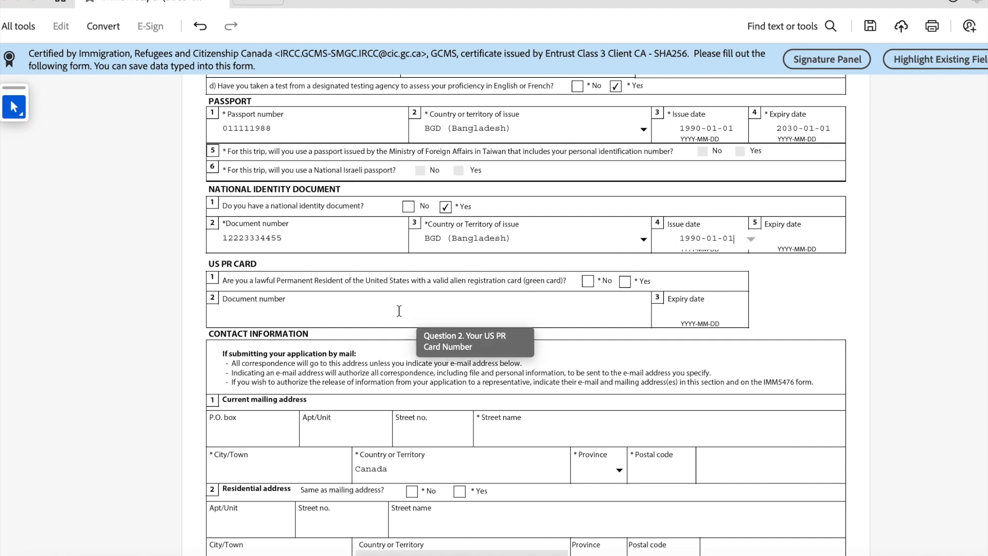
pyautogui.scroll(-1, 187, 333)
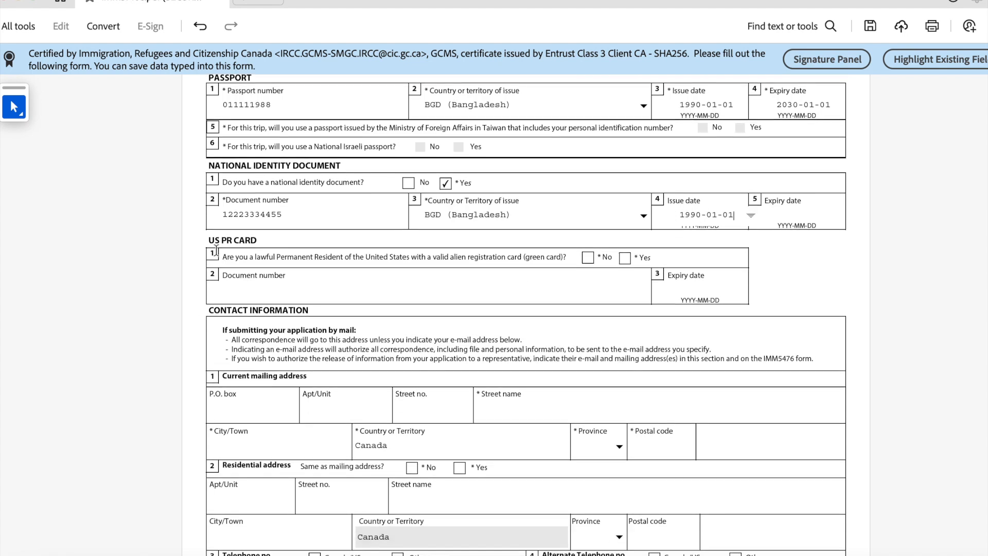
# Step: Answer No to the US PR card question and mark the residential address as the same
pyautogui.click(588, 257)
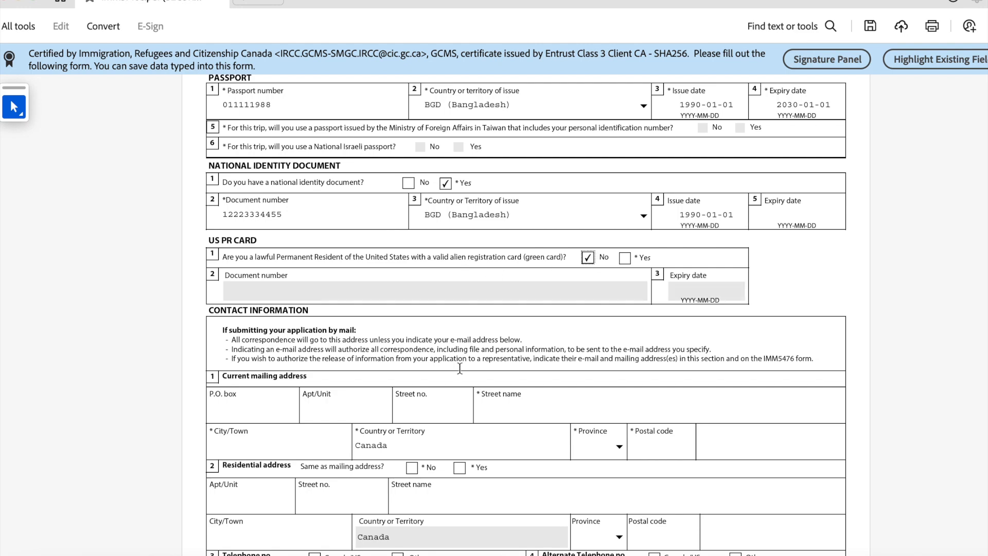
pyautogui.scroll(-4, 460, 367)
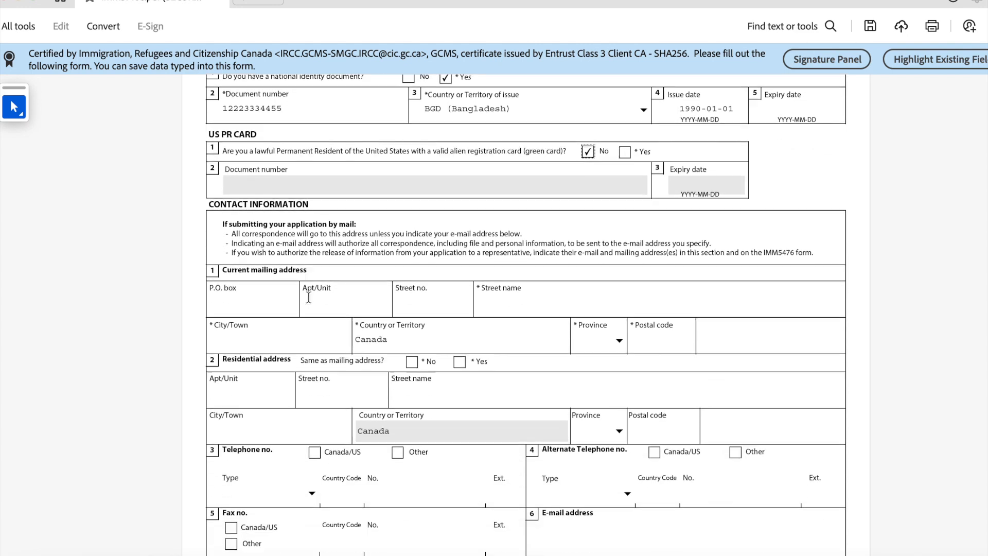
pyautogui.scroll(-1, 308, 298)
pyautogui.scroll(-1, 242, 265)
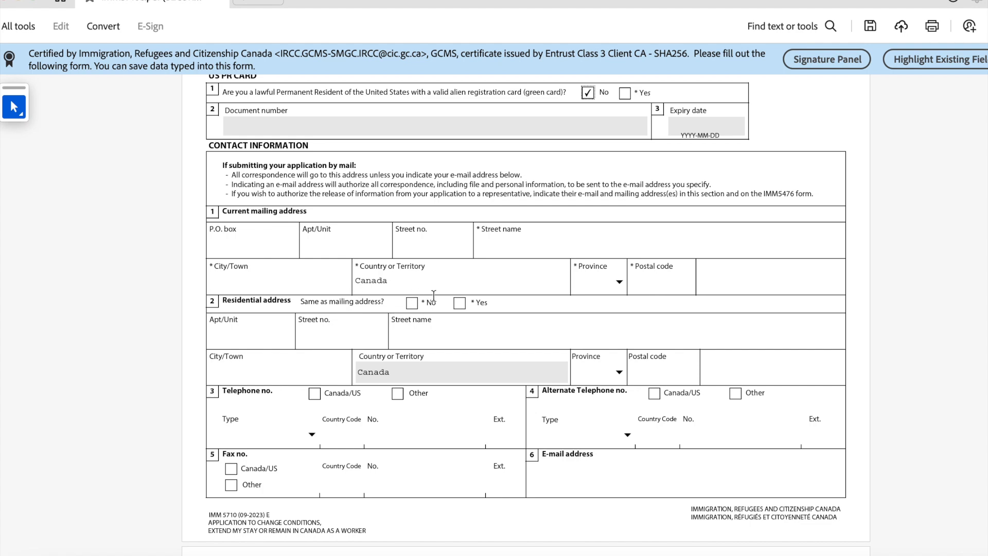
pyautogui.click(460, 302)
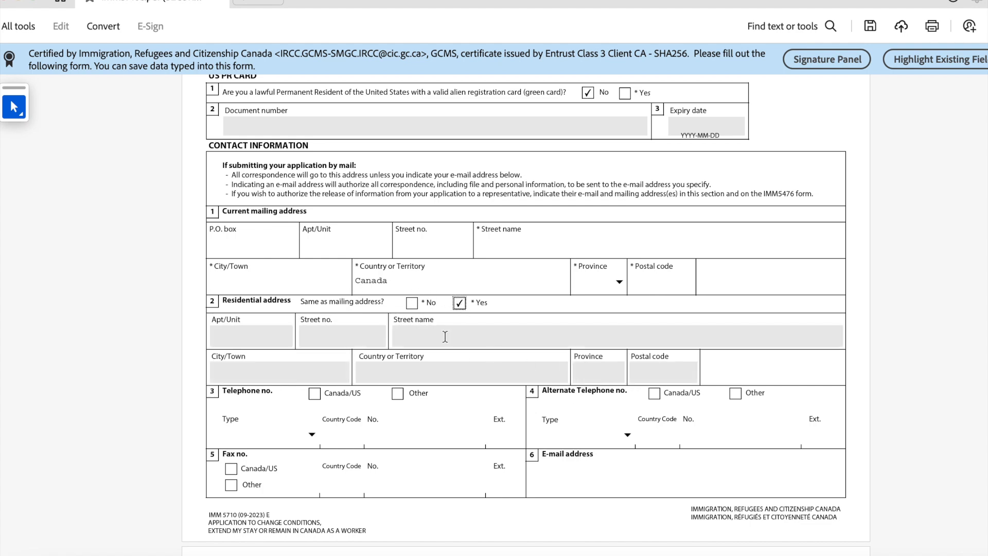
# Step: Enter the mailing address's apartment/unit, street number, street name and city
pyautogui.click(239, 244)
pyautogui.click(355, 241)
pyautogui.write('1000')
pyautogui.click(422, 245)
pyautogui.press('Tab')
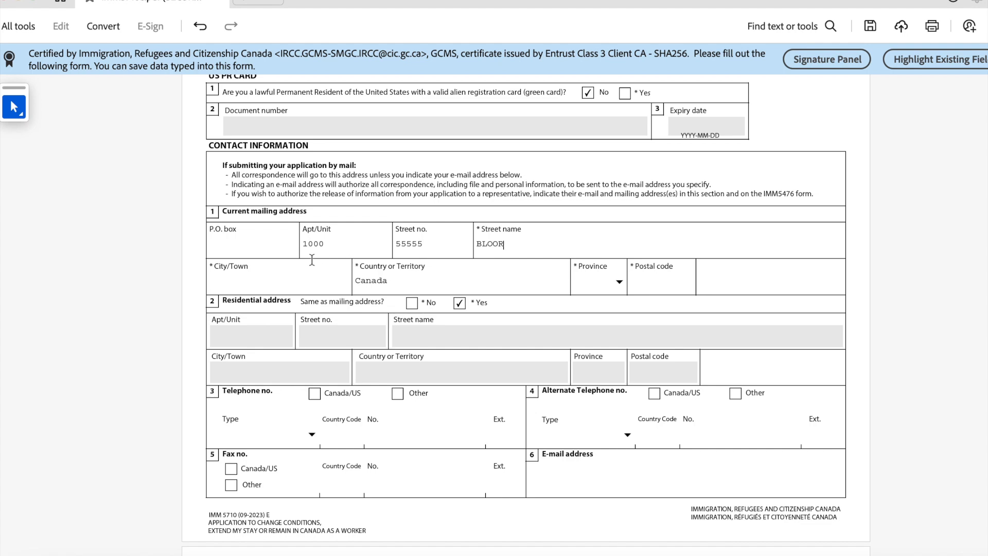
pyautogui.click(290, 273)
pyautogui.write('TORONTO')
# Step: Set the mailing address province to ON and enter the postal code
pyautogui.click(620, 283)
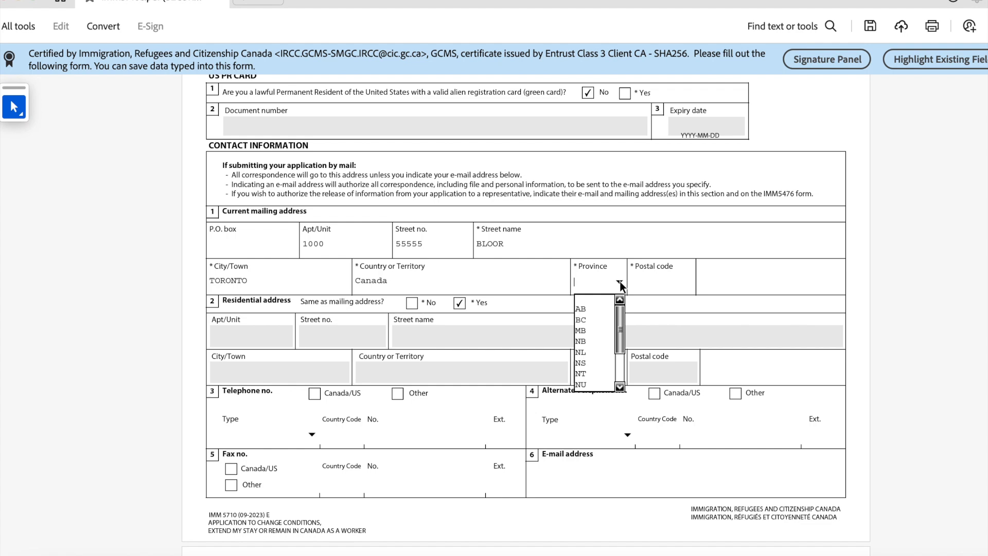
pyautogui.write('ON')
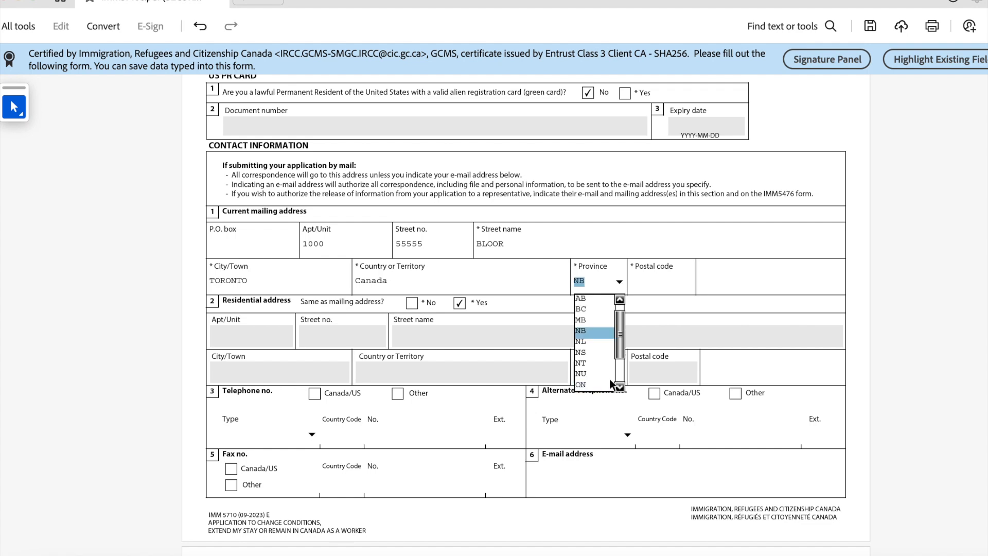
pyautogui.click(592, 384)
pyautogui.click(632, 290)
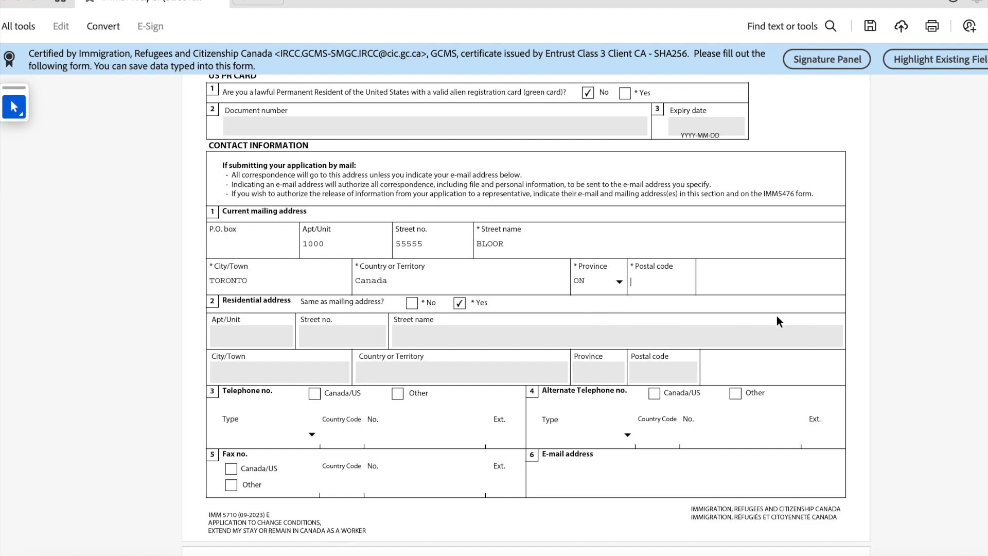
pyautogui.write('M')
pyautogui.write('L')
pyautogui.write('5')
pyautogui.write('Y')
pyautogui.write(' 3')
pyautogui.write('Z2')
pyautogui.moveTo(671, 281); pyautogui.dragTo(630, 284)
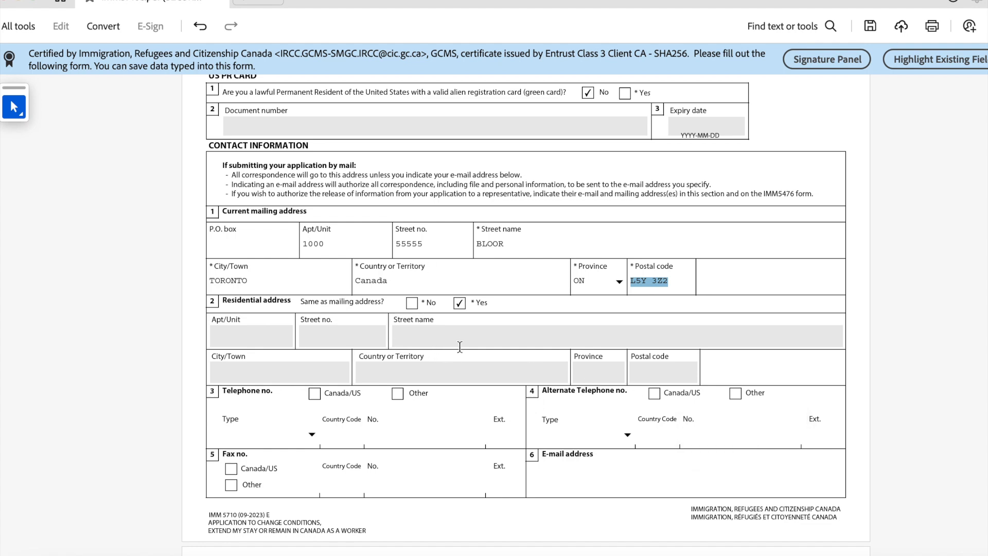
pyautogui.scroll(-2, 449, 313)
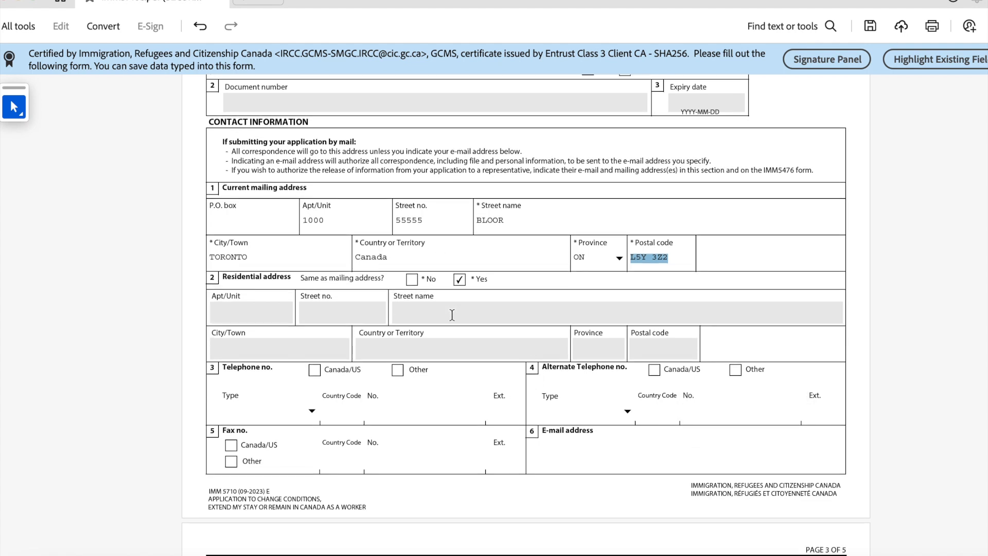
# Step: Mark the telephone as Canada/US and enter the applicant's phone number
pyautogui.scroll(-1, 452, 322)
pyautogui.scroll(-3, 259, 301)
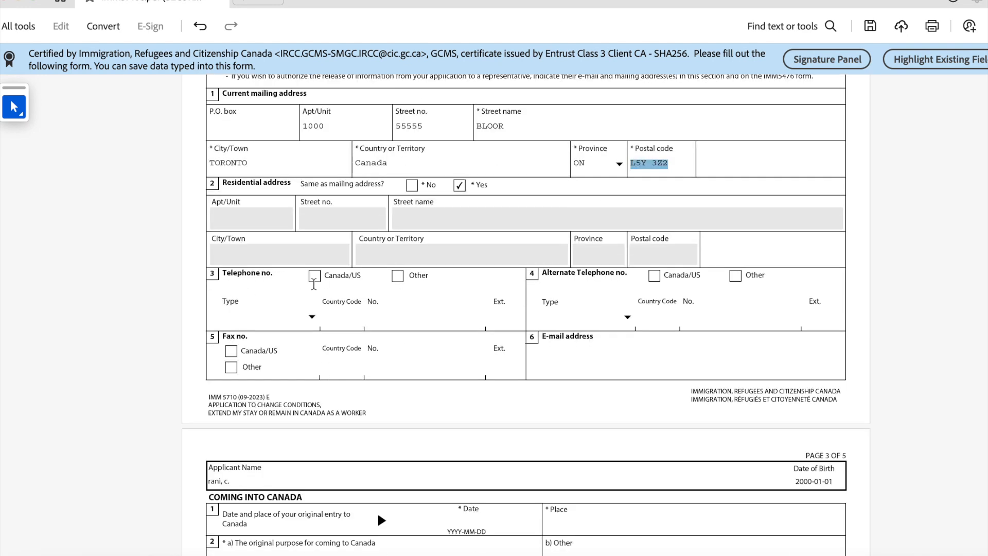
pyautogui.click(316, 280)
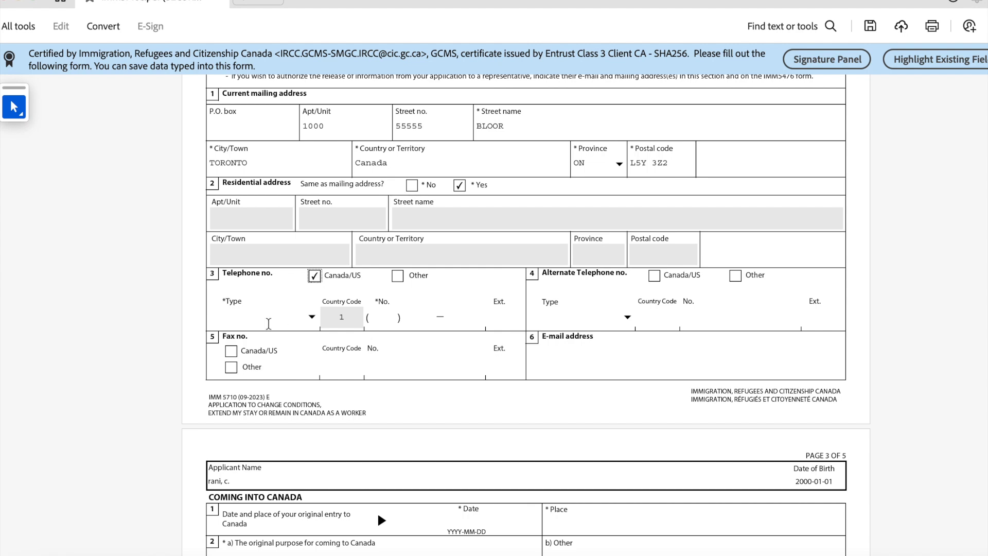
pyautogui.click(380, 317)
# Step: Enter the applicant's e-mail address, correcting a typo along the way
pyautogui.scroll(-1, 497, 325)
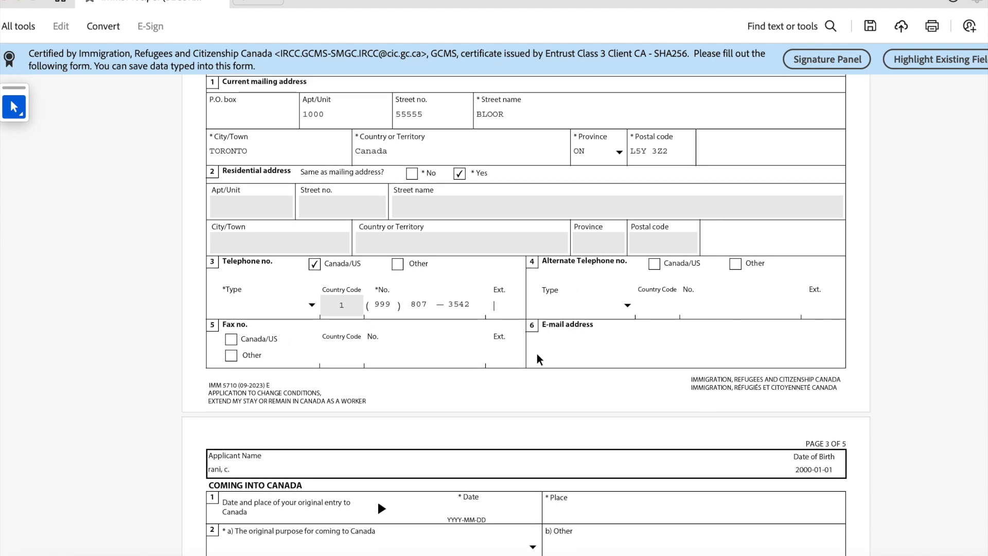
pyautogui.click(561, 343)
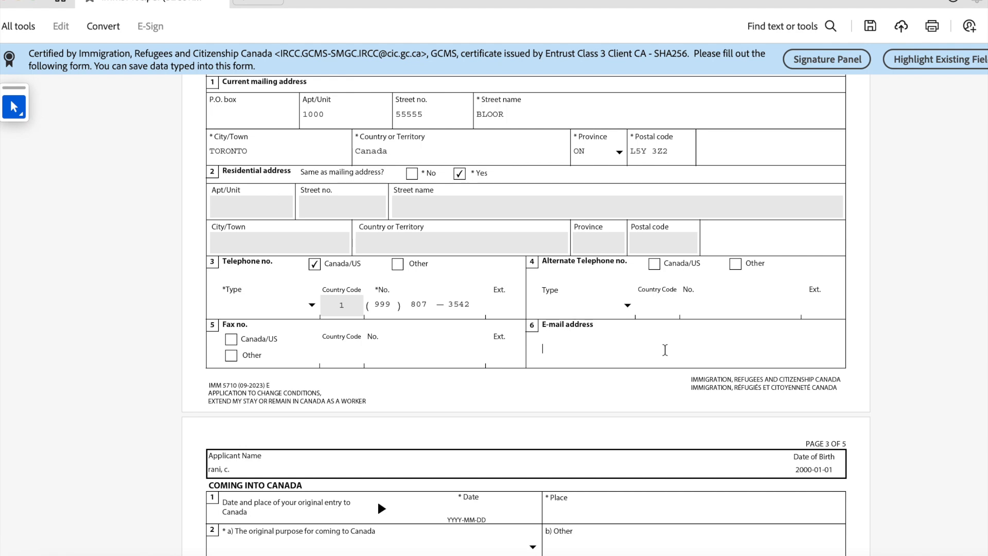
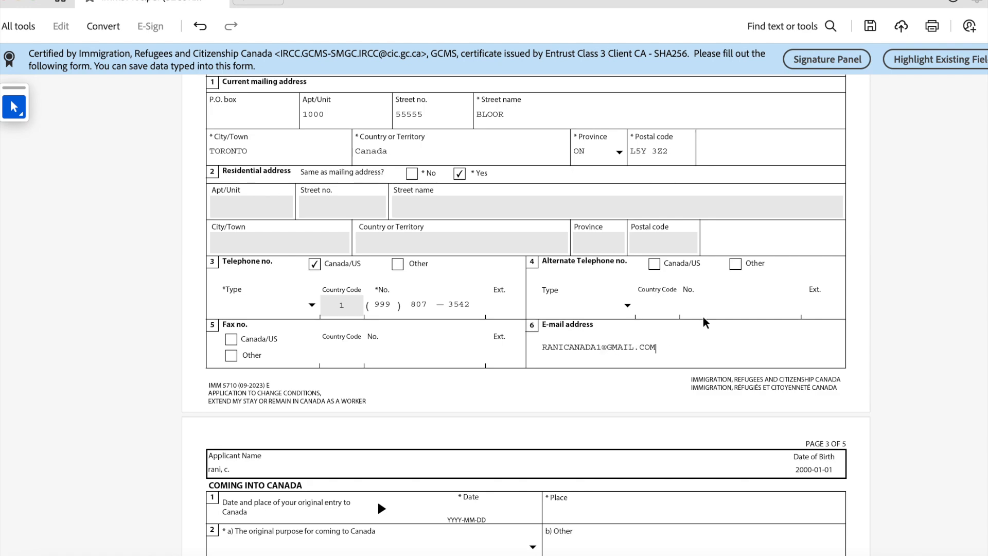
pyautogui.scroll(-6, 643, 348)
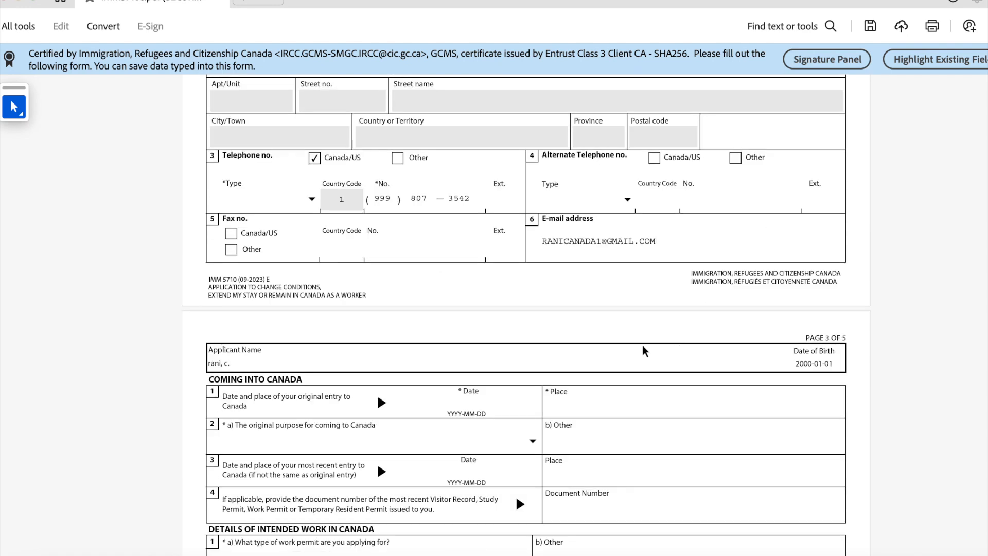
# Step: Enter 2022-01-01 as the original entry date and Pearson International Airport as the place
pyautogui.scroll(1, 314, 303)
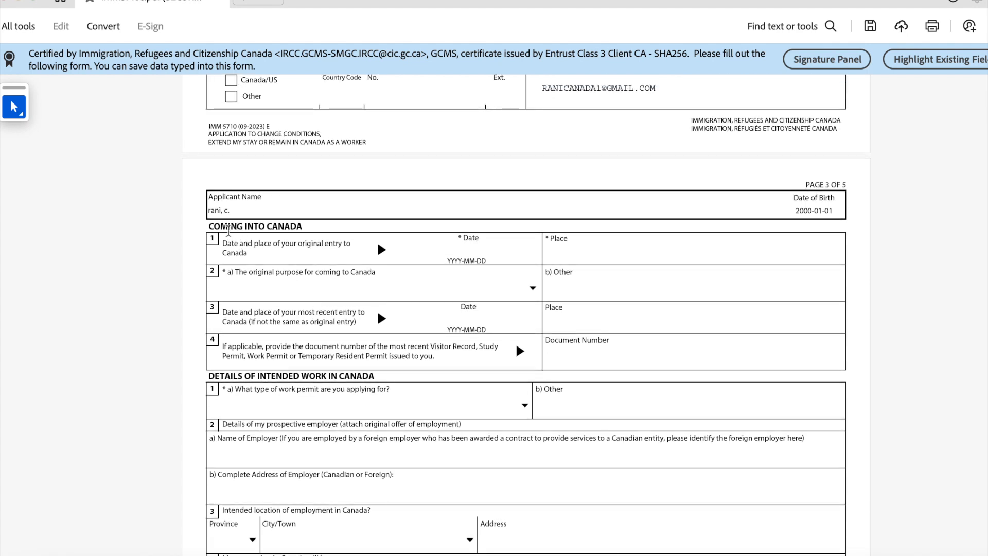
pyautogui.scroll(-1, 349, 255)
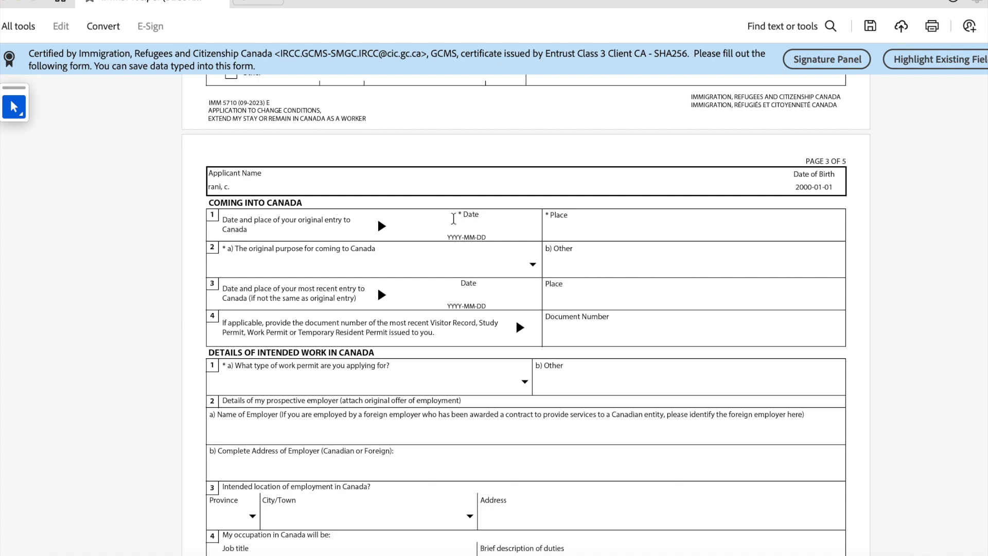
pyautogui.click(466, 230)
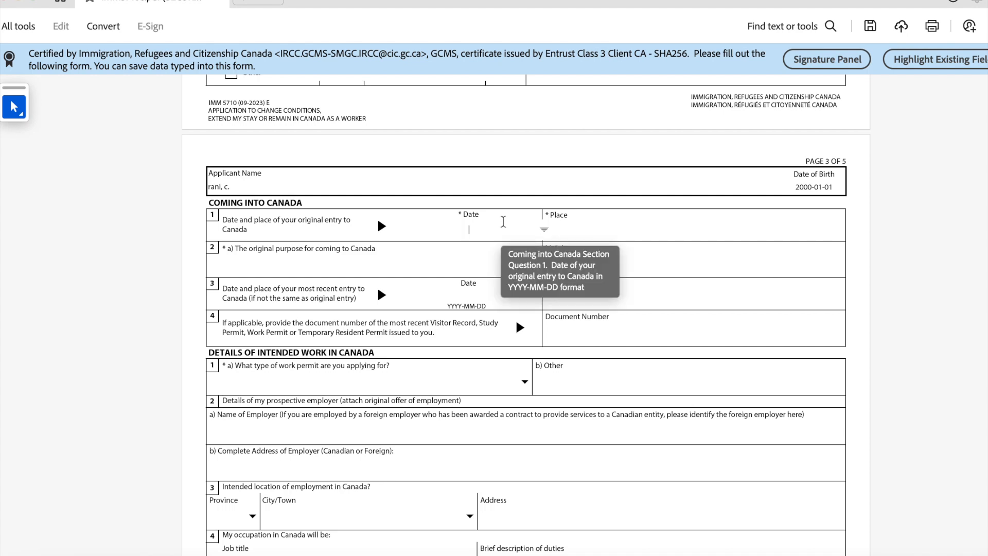
pyautogui.write('2022-01-01')
pyautogui.click(584, 226)
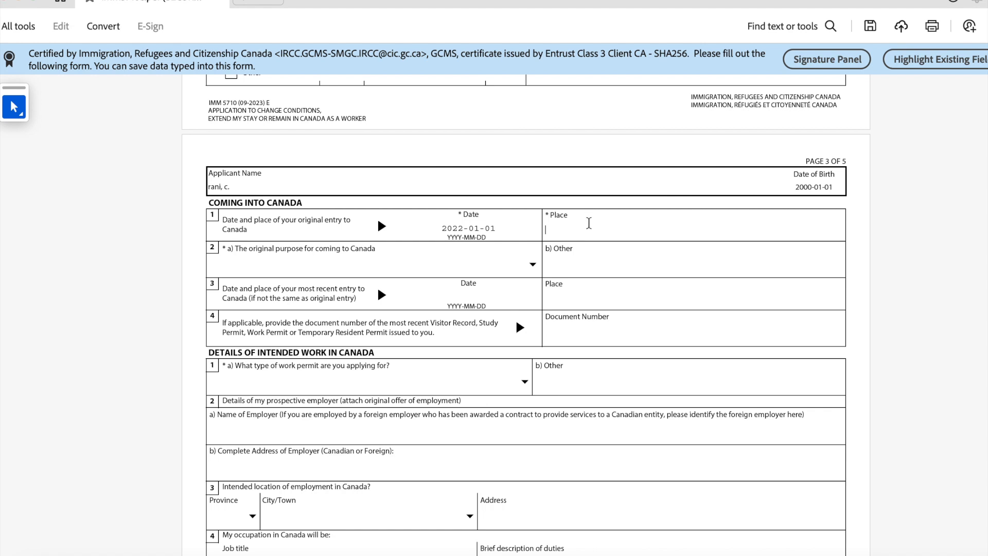
pyautogui.write('Pearson International')
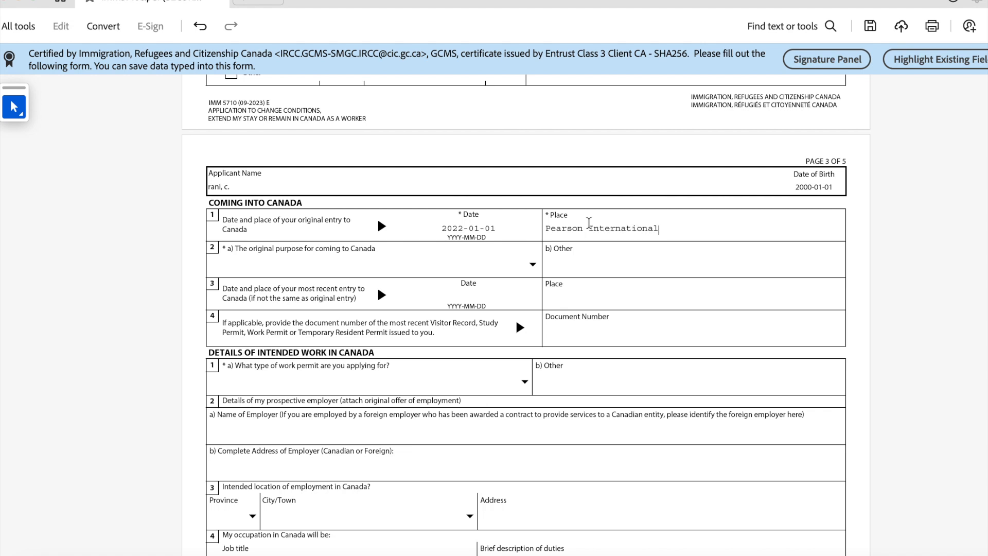
pyautogui.write(' Airport')
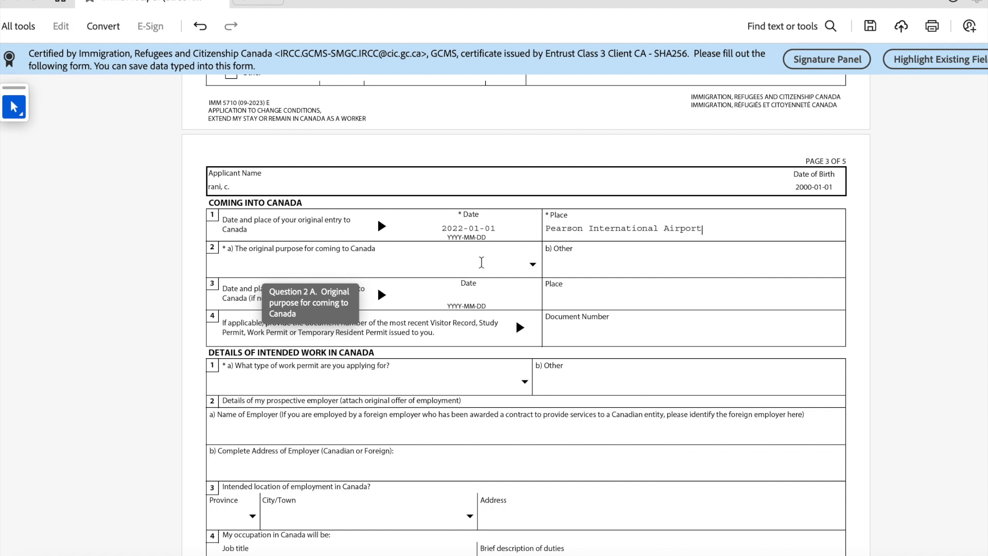
# Step: Set the original purpose for coming to Canada to Study
pyautogui.click(530, 262)
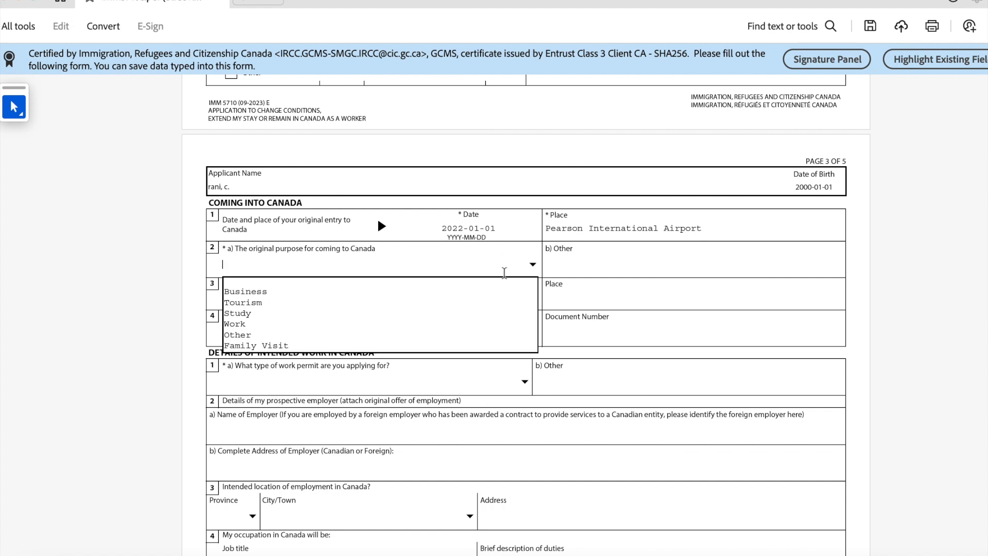
pyautogui.click(234, 314)
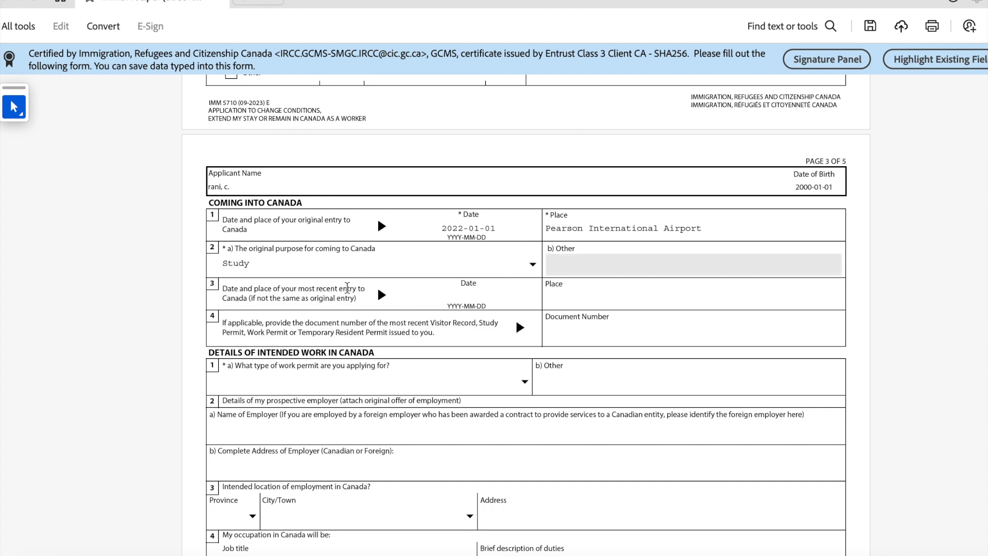
pyautogui.scroll(-1, 344, 283)
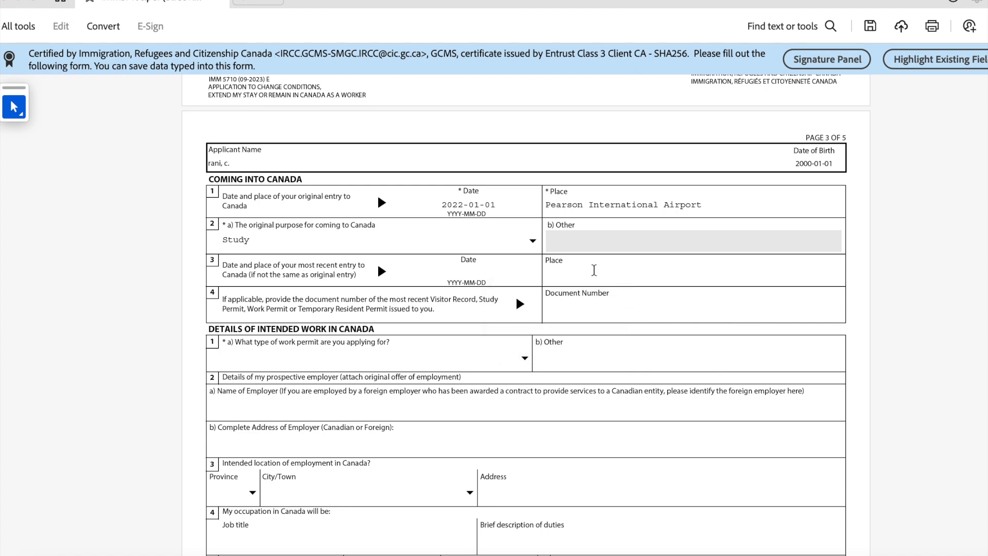
# Step: Enter the most recent permit's document number in question 4
pyautogui.click(478, 268)
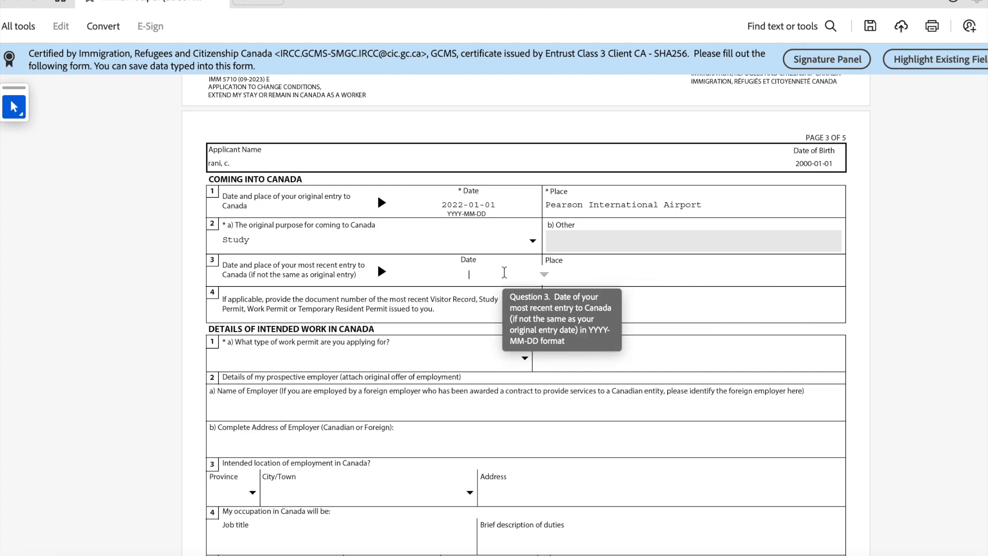
pyautogui.scroll(1, 239, 315)
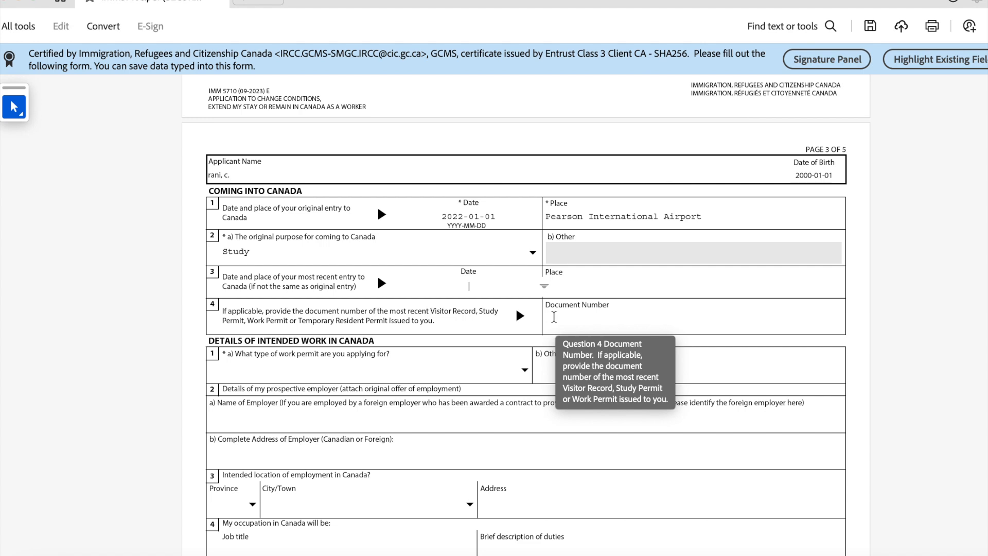
pyautogui.click(553, 316)
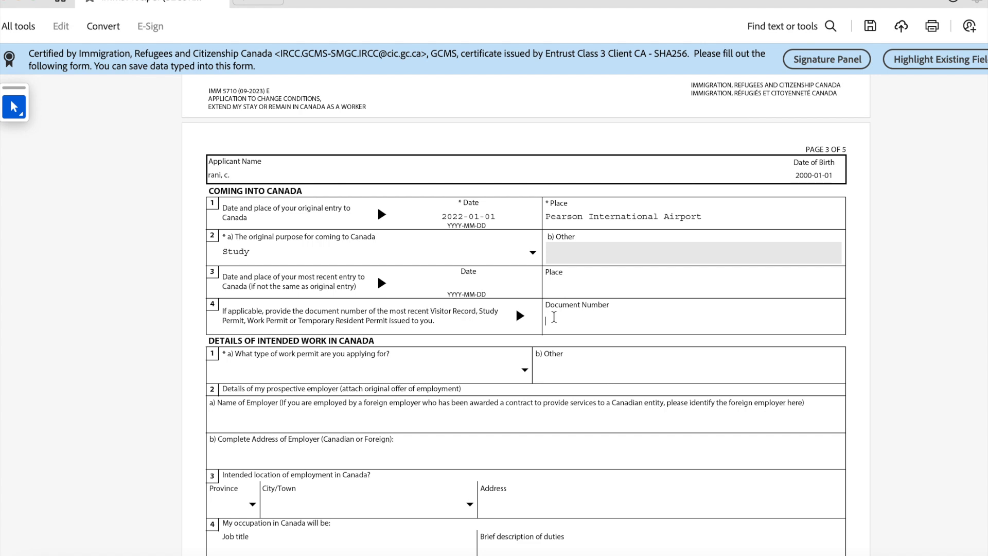
pyautogui.write('F')
pyautogui.write('11122')
pyautogui.write('2333')
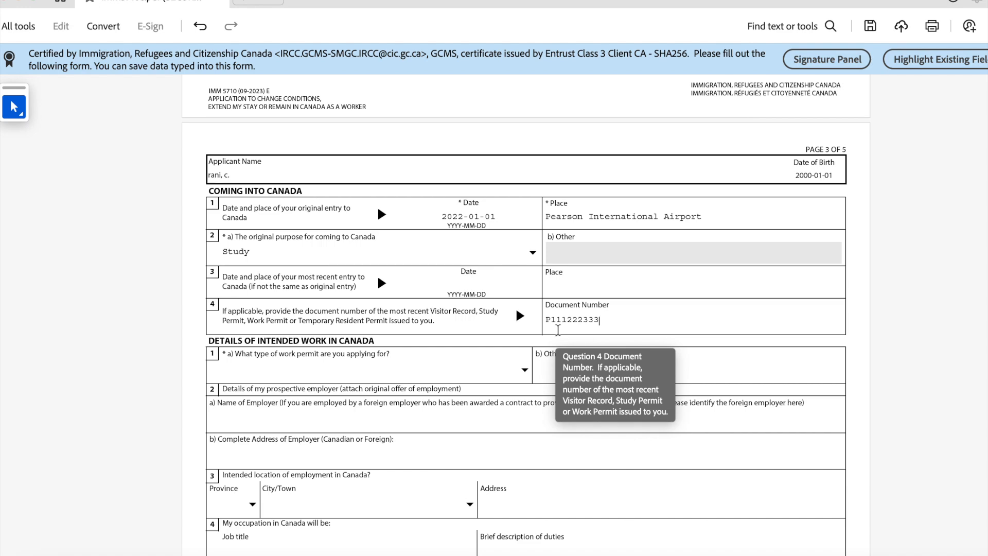
pyautogui.scroll(-2, 410, 361)
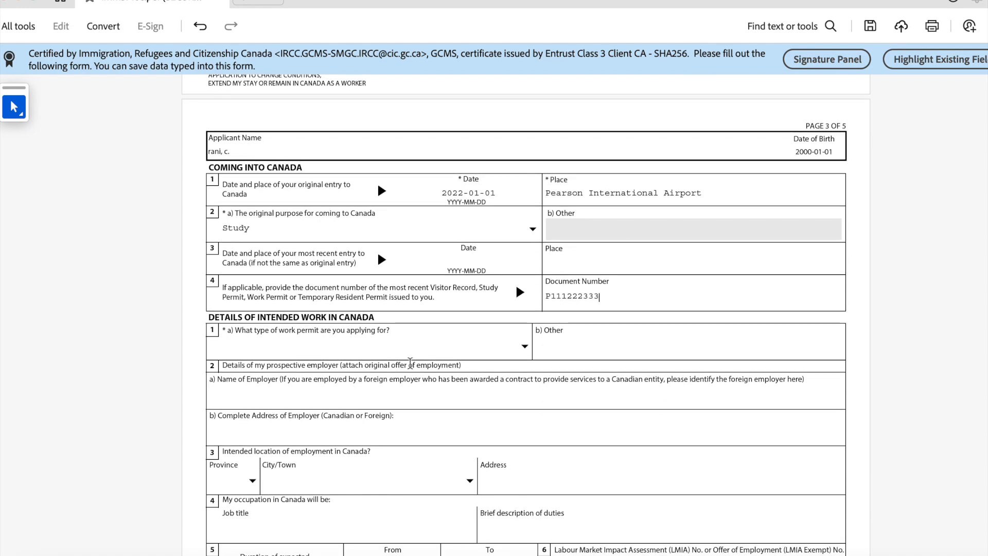
pyautogui.scroll(-5, 410, 361)
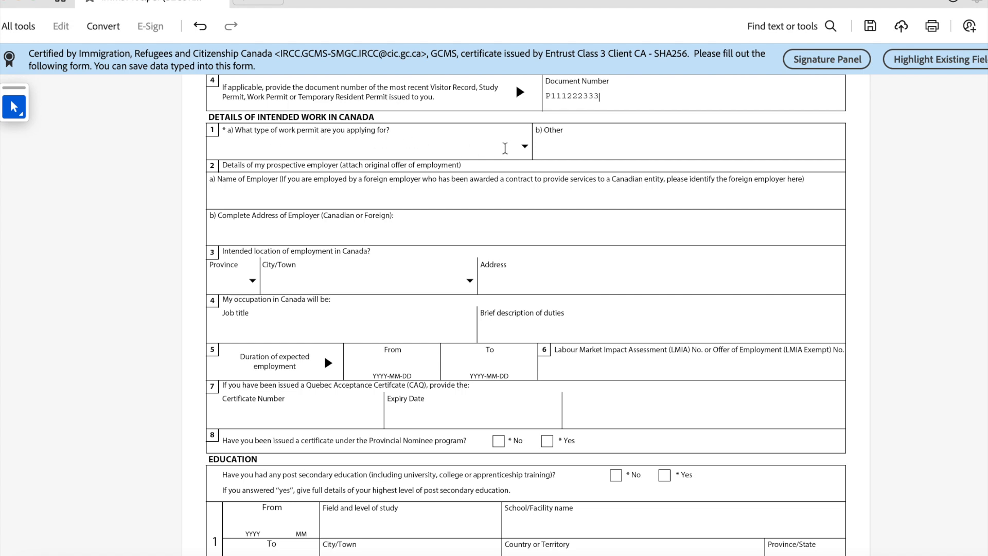
pyautogui.click(525, 148)
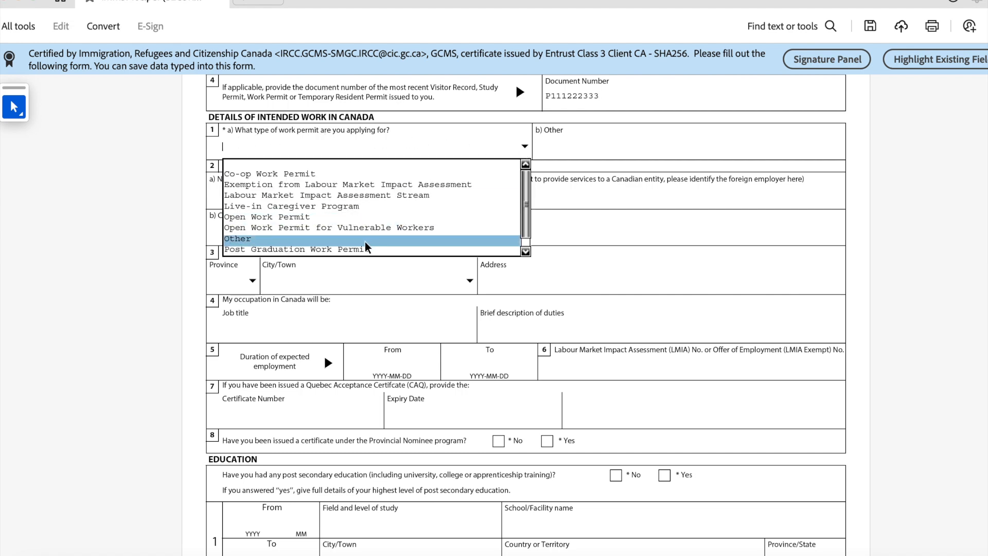
# Step: Select Post Graduation Work Permit as the permit type and answer No to the Provincial Nominee question
pyautogui.click(343, 251)
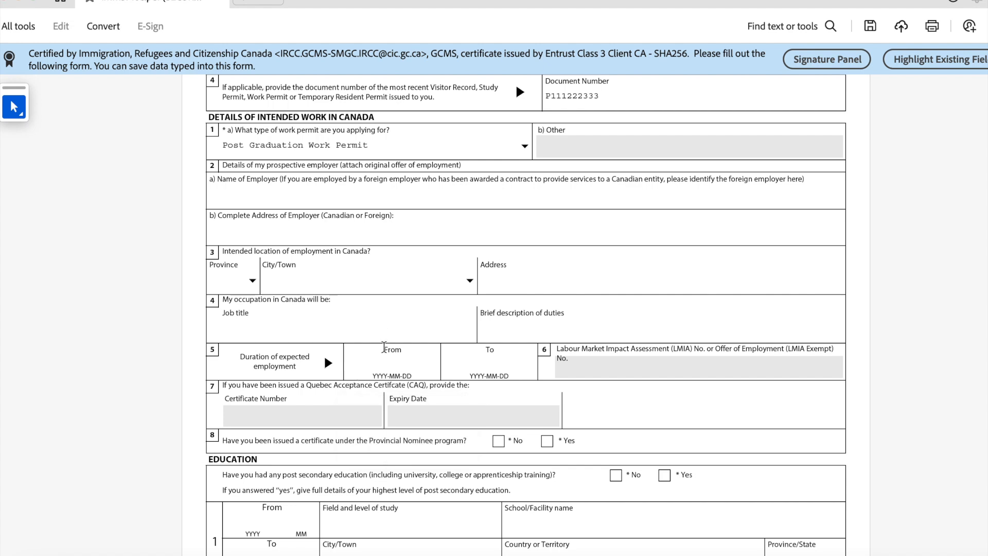
pyautogui.scroll(-3, 373, 350)
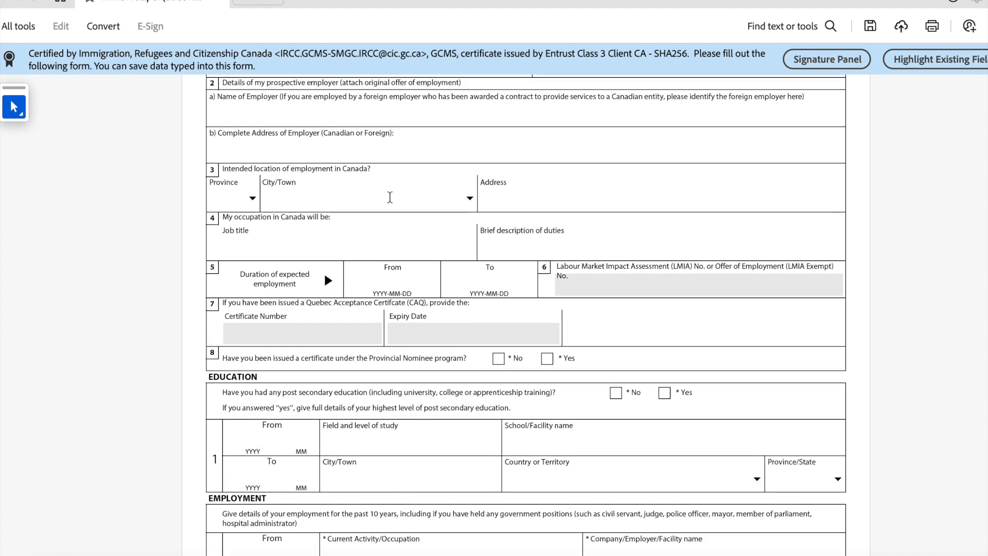
pyautogui.scroll(-5, 261, 363)
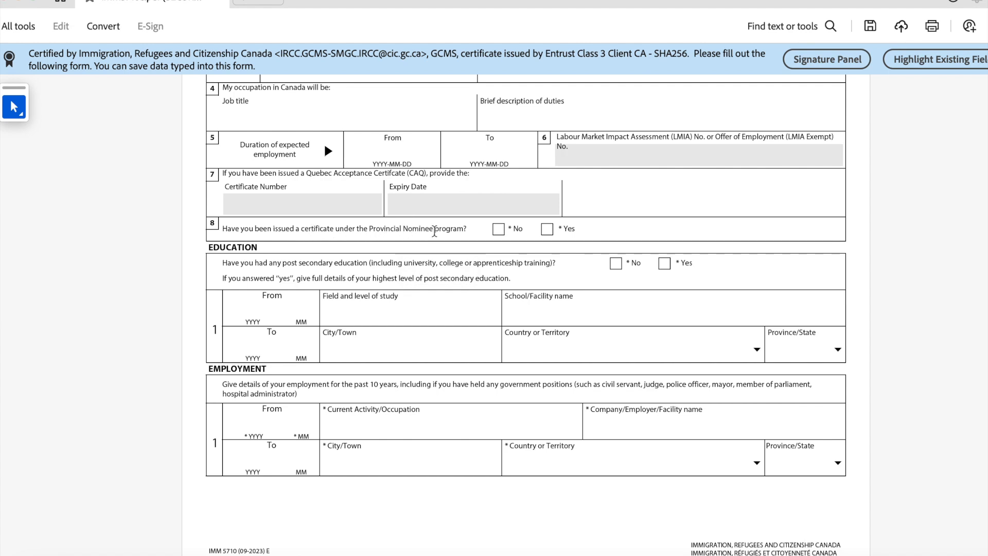
pyautogui.click(498, 230)
# Step: Enter the education period from 2022-01 to 2024-01
pyautogui.scroll(-1, 306, 340)
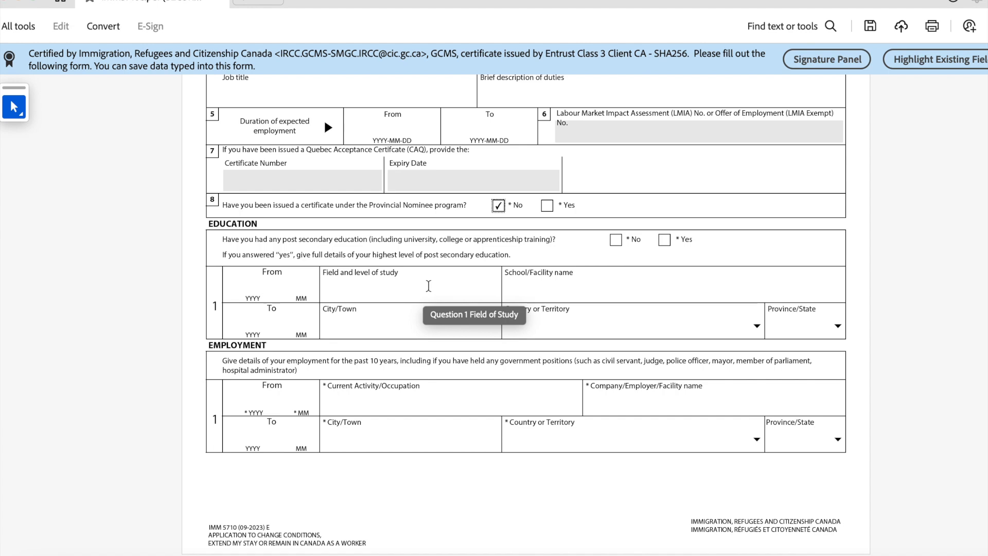
pyautogui.click(249, 288)
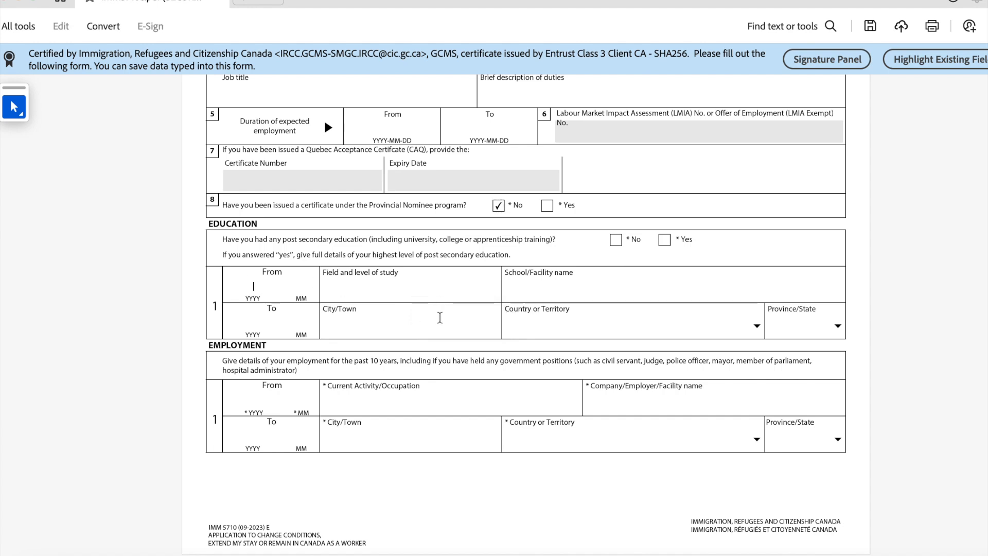
pyautogui.write('2022')
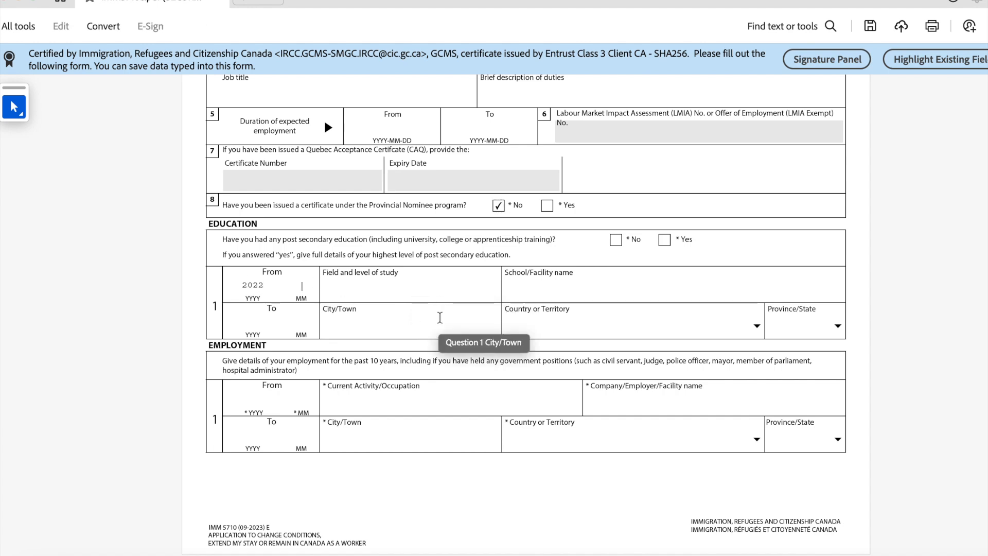
pyautogui.press('Tab')
pyautogui.write('01')
pyautogui.click(399, 290)
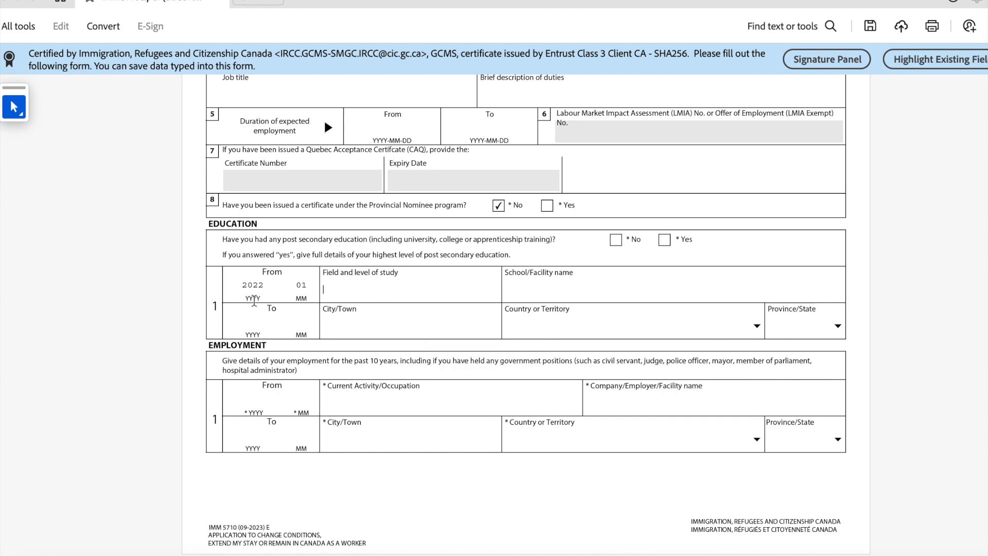
pyautogui.click(248, 322)
pyautogui.write('202')
pyautogui.write('4--')
pyautogui.write('01')
# Step: Enter Accounting as the field of study and University of Windsor as the school
pyautogui.click(391, 289)
pyautogui.write('C')
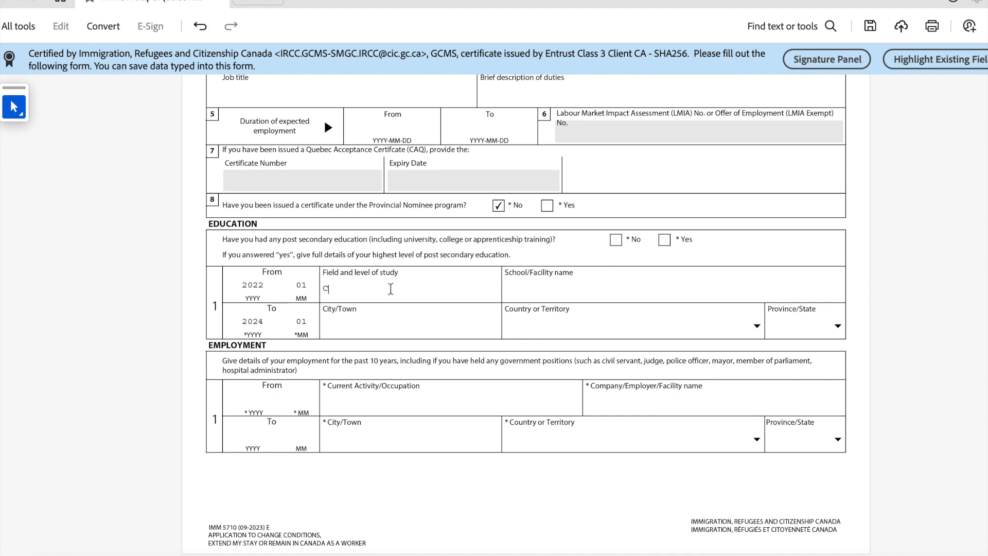
pyautogui.write('ommemer')
pyautogui.press('BackSpace')
pyautogui.press('BackSpace')
pyautogui.press('BackSpace')
pyautogui.press('BackSpace')
pyautogui.press('BackSpace')
pyautogui.press('BackSpace')
pyautogui.write('Accounting')
pyautogui.click(561, 289)
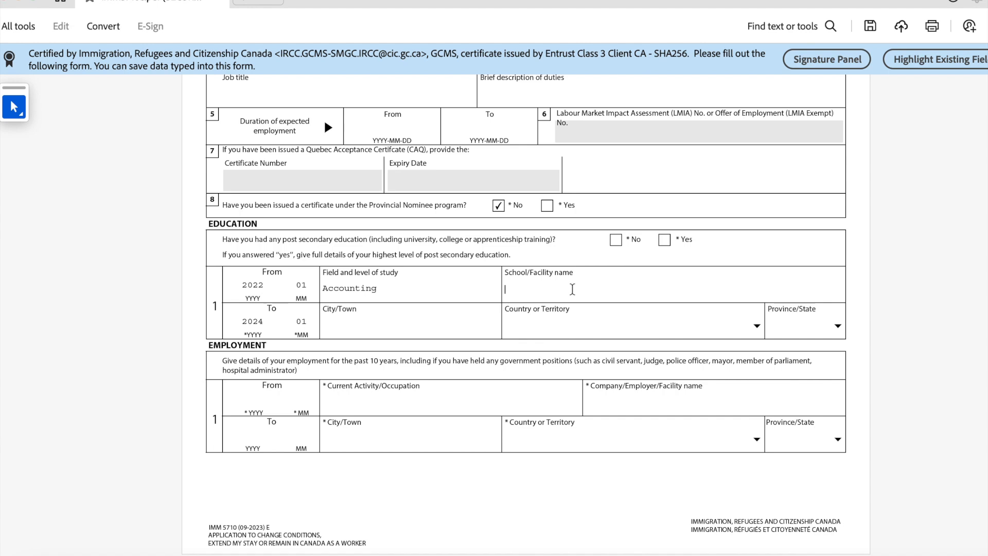
pyautogui.write('University of Windsor')
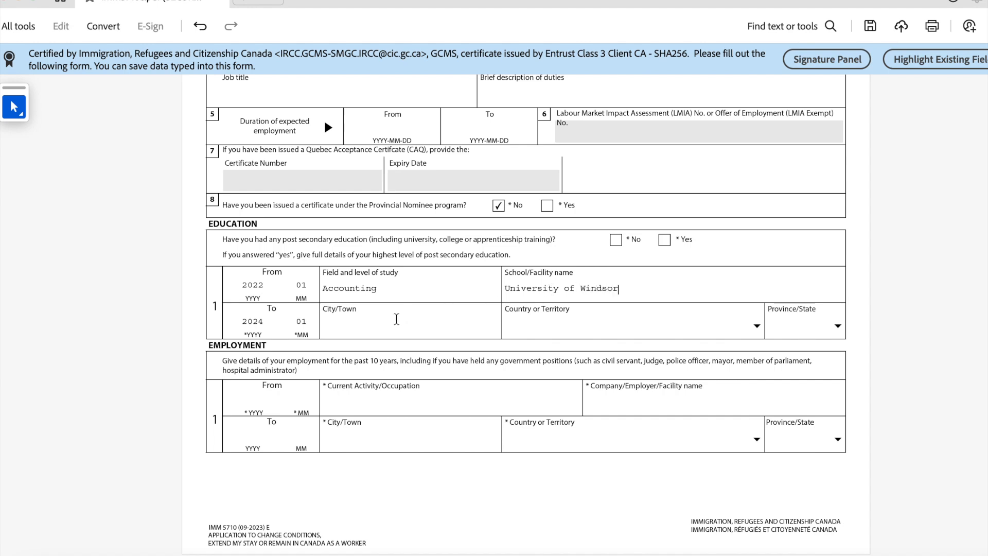
pyautogui.click(369, 327)
pyautogui.click(530, 324)
# Step: Choose Canada and ON for the education country and province, and Windsor as the city
pyautogui.click(758, 326)
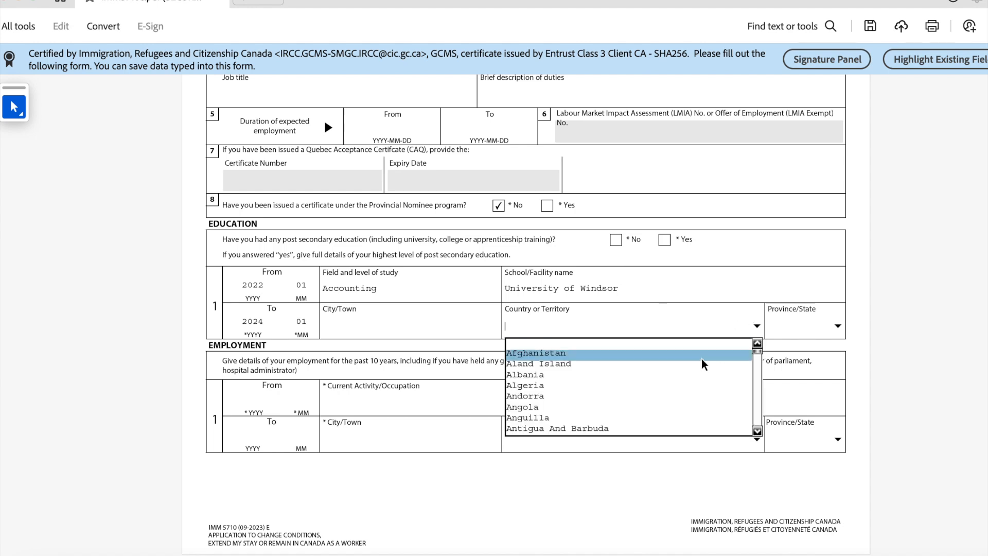
pyautogui.press('c')
pyautogui.scroll(-1, 624, 416)
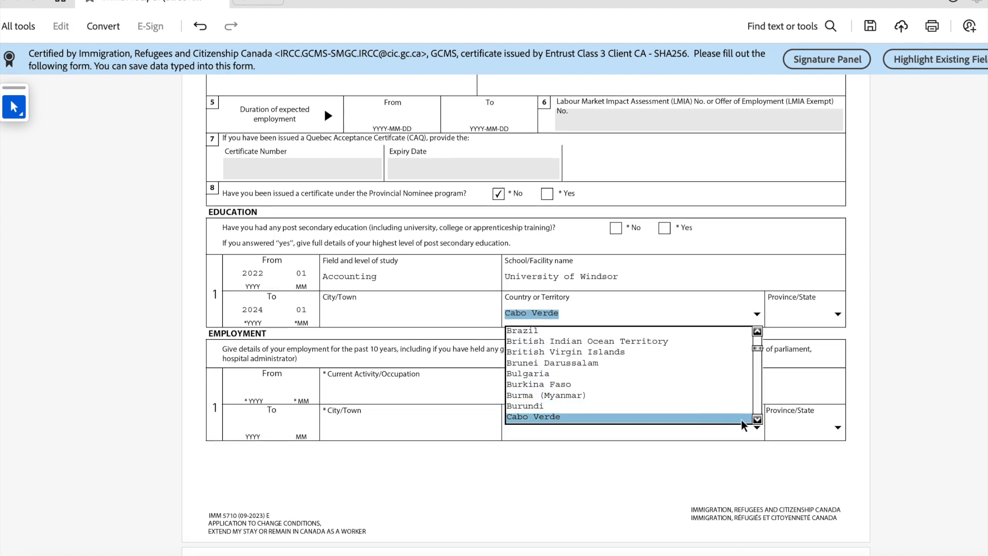
pyautogui.click(755, 420)
pyautogui.click(756, 420)
pyautogui.click(755, 419)
pyautogui.click(755, 420)
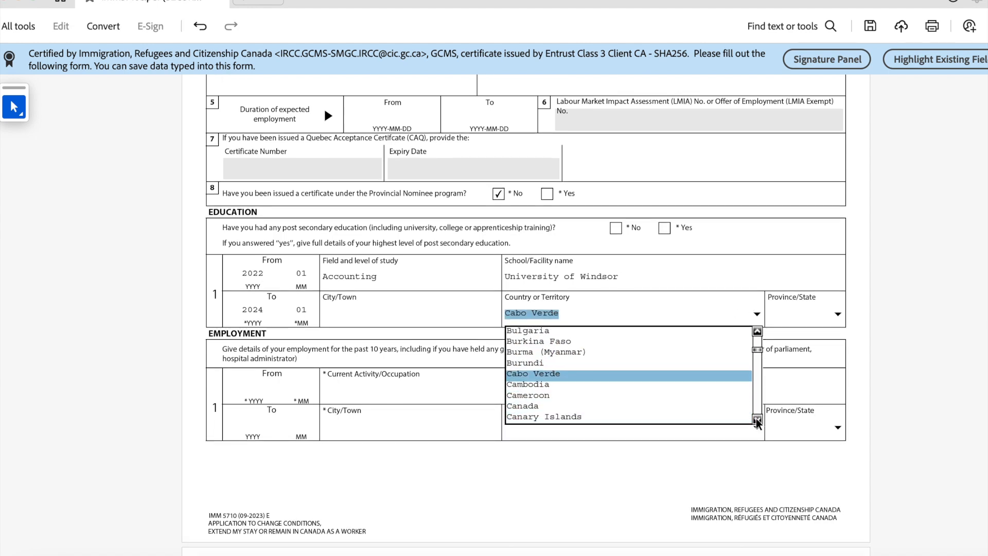
pyautogui.click(676, 407)
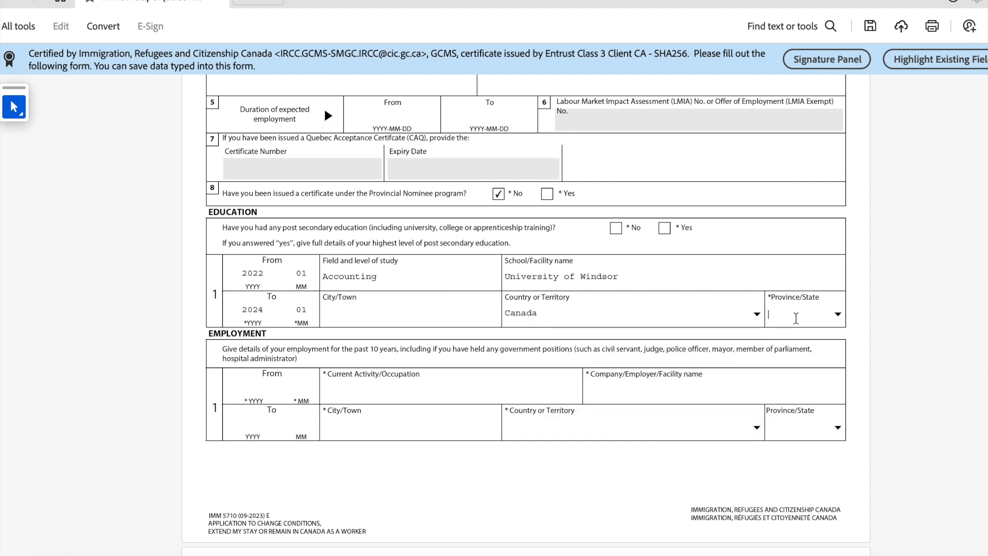
pyautogui.click(838, 314)
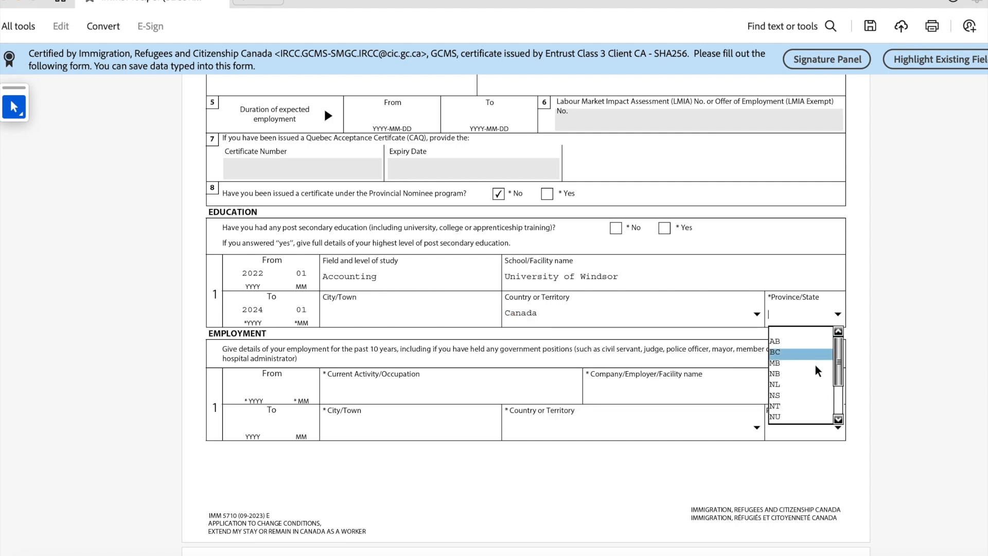
pyautogui.scroll(-1, 804, 408)
pyautogui.click(838, 385)
pyautogui.click(838, 384)
pyautogui.click(838, 384)
pyautogui.click(818, 360)
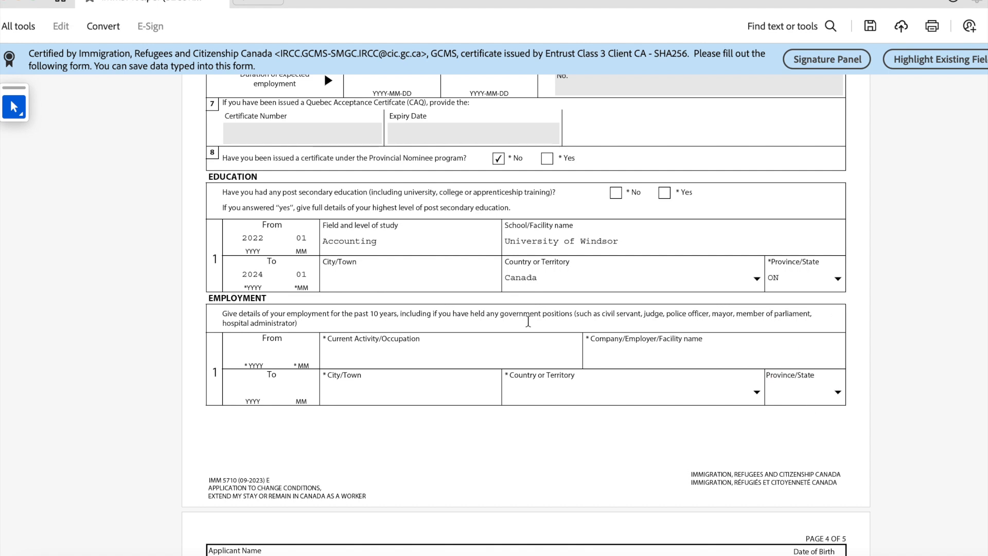
pyautogui.click(403, 275)
pyautogui.write('Windsor')
pyautogui.scroll(-2, 287, 307)
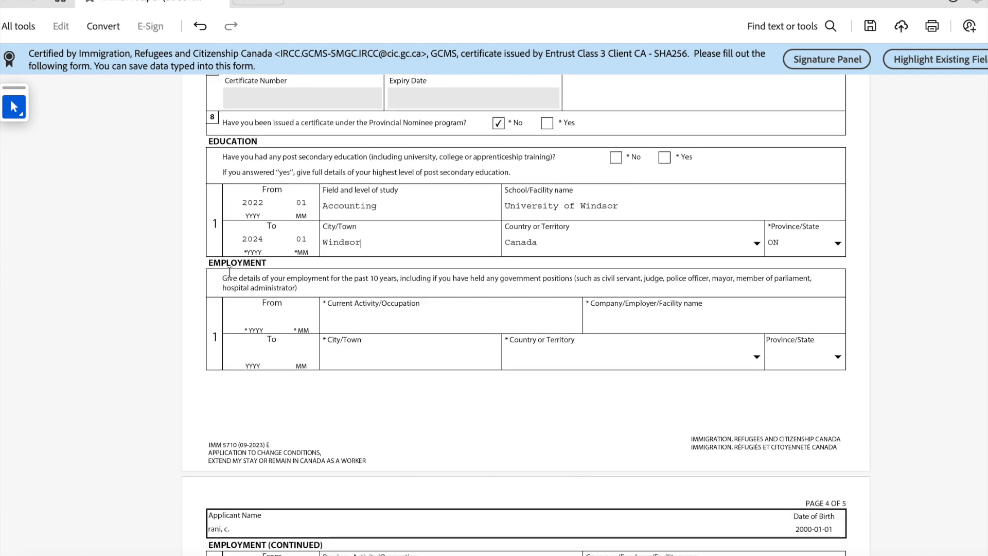
pyautogui.scroll(-1, 260, 313)
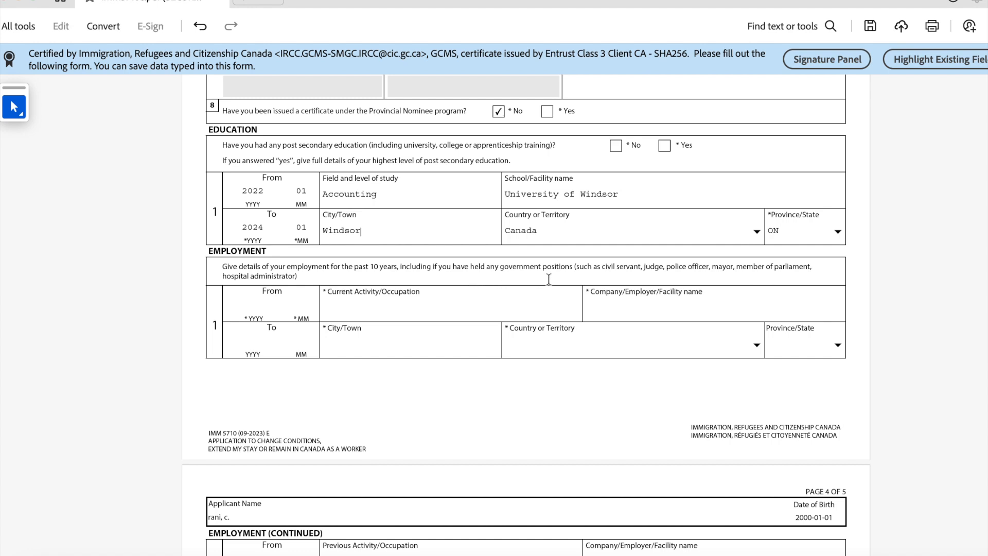
pyautogui.scroll(-2, 303, 353)
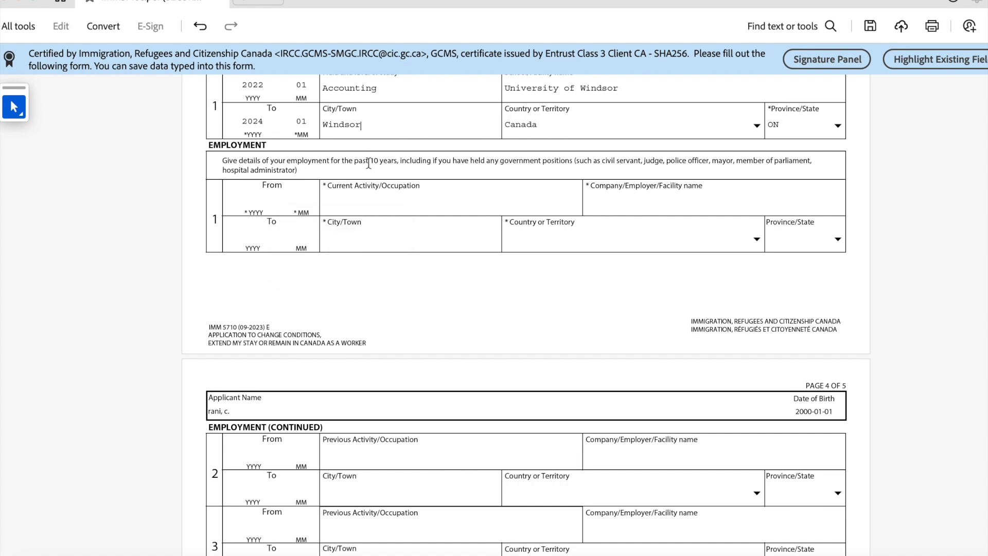
pyautogui.moveTo(354, 161); pyautogui.dragTo(399, 163)
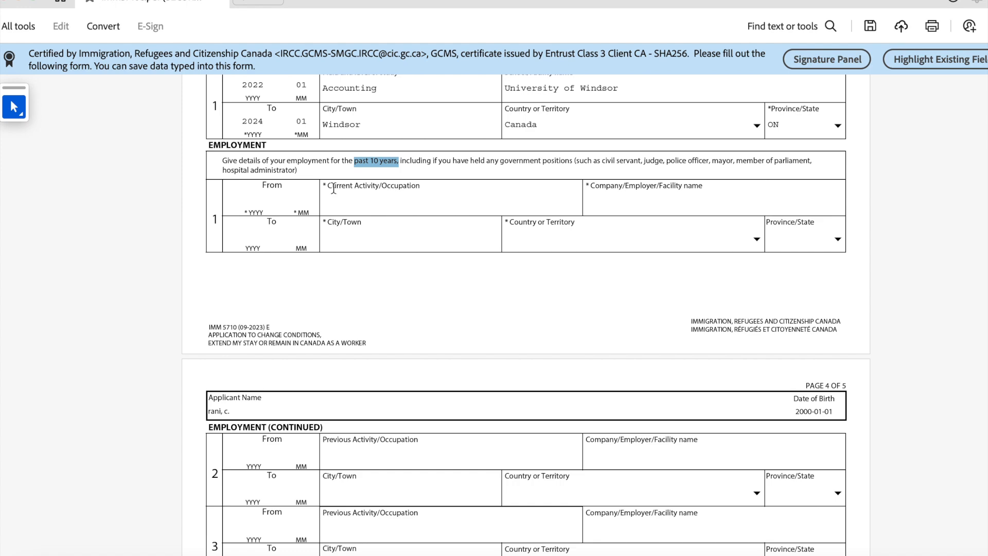
pyautogui.scroll(-1, 268, 387)
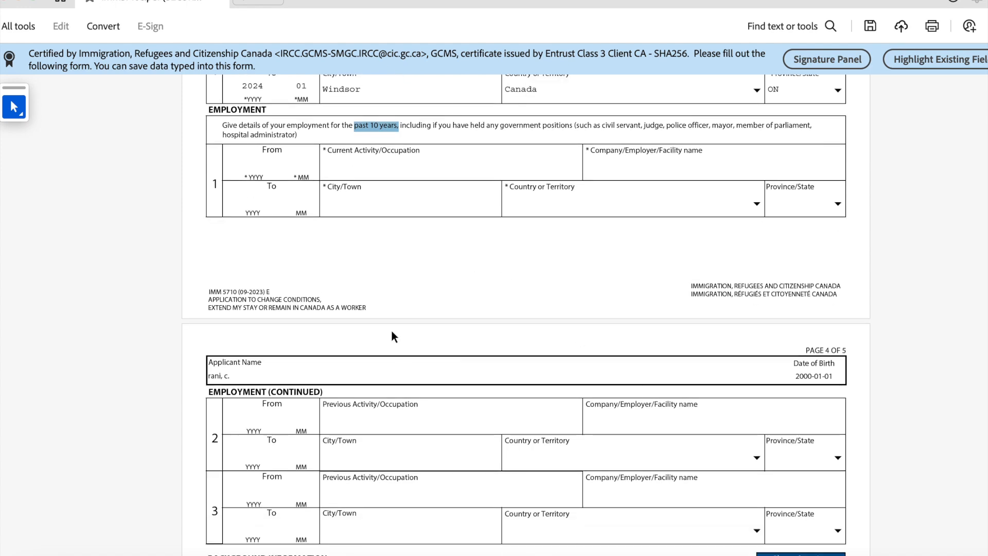
pyautogui.scroll(-4, 483, 452)
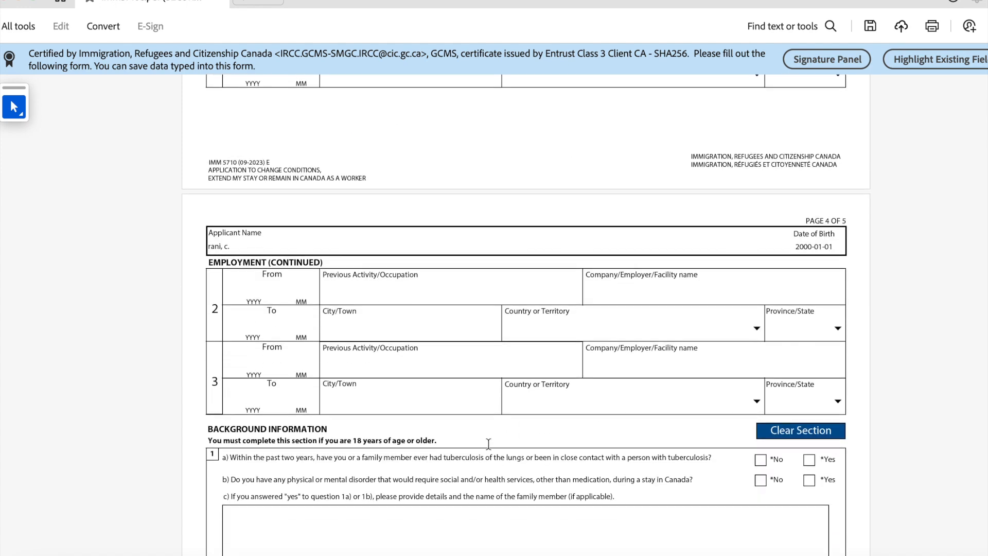
pyautogui.scroll(-2, 432, 436)
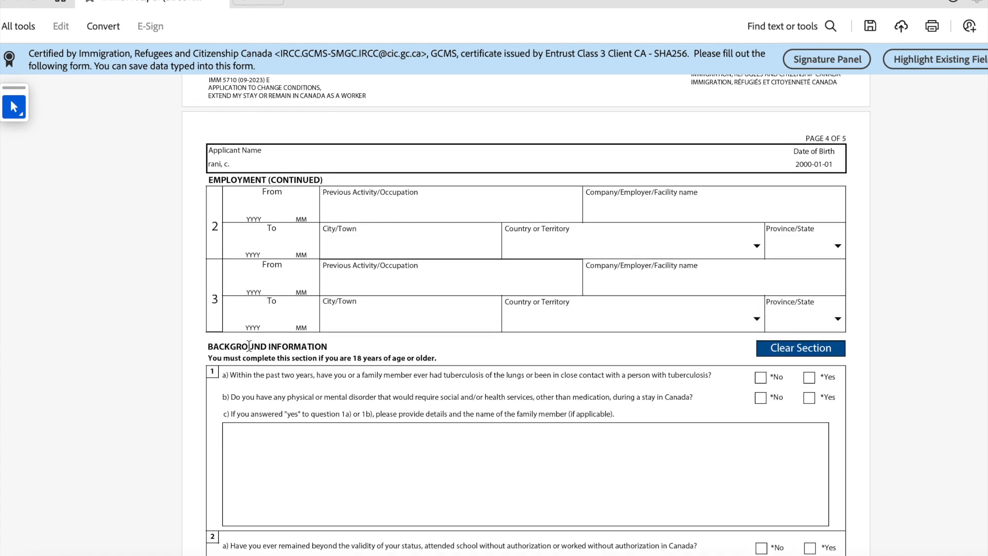
pyautogui.scroll(9, 271, 365)
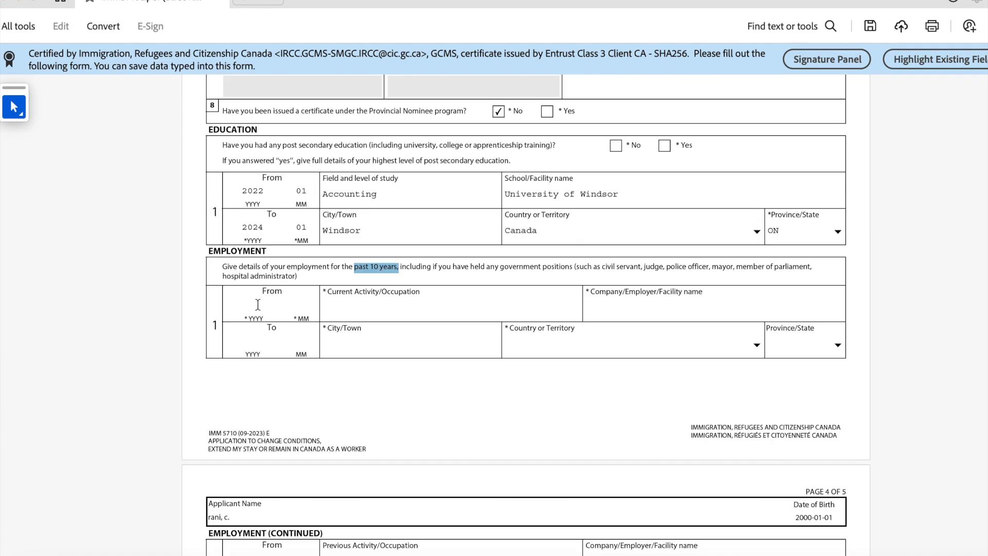
# Step: Enter the first employment period from 2021-01 to 2024-01
pyautogui.write('2')
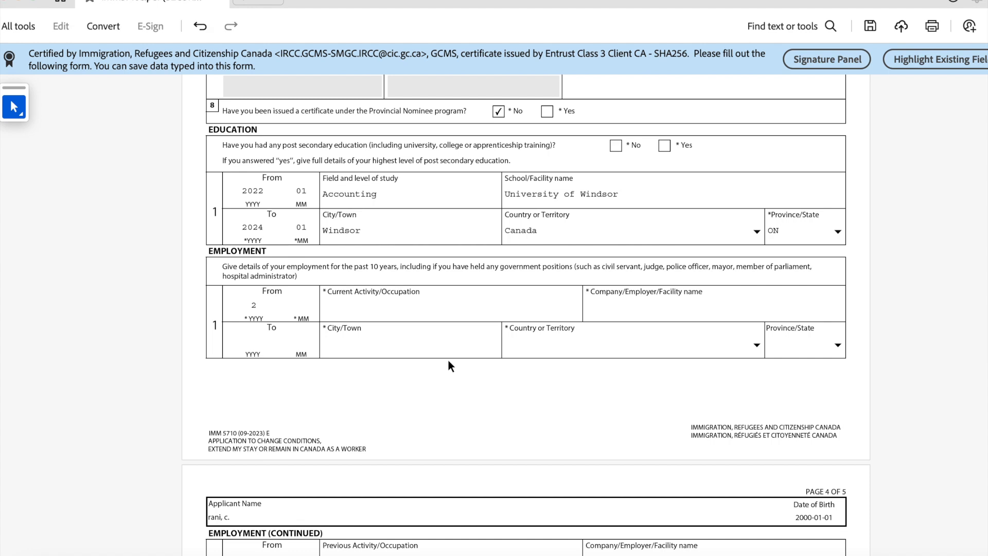
pyautogui.write('021')
pyautogui.press('Tab')
pyautogui.write('01')
pyautogui.click(244, 347)
pyautogui.write('2024-0')
pyautogui.press('BackSpace')
pyautogui.press('BackSpace')
pyautogui.write('01')
# Step: Enter Accountant as occupation, Global as employer and Toronto as the city
pyautogui.click(378, 305)
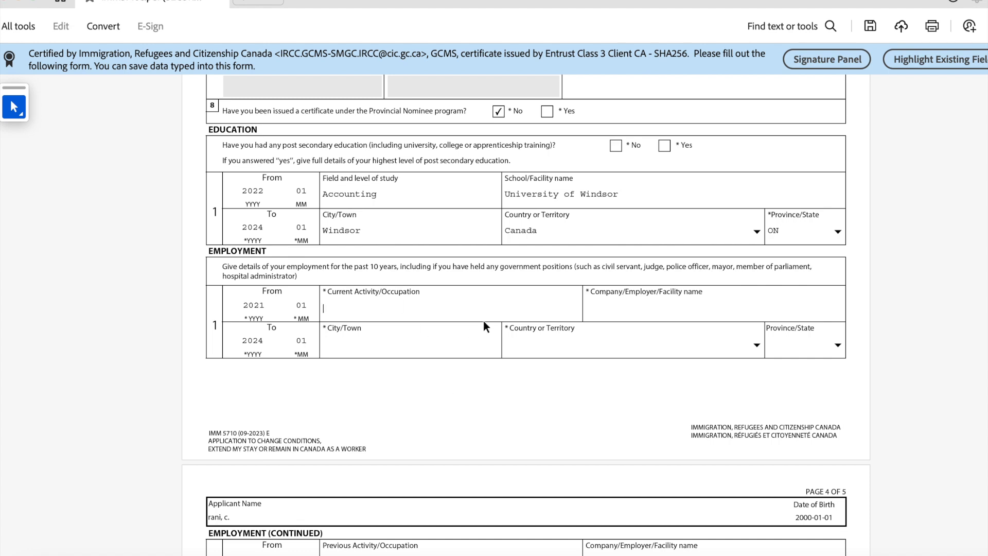
pyautogui.write('Accountant')
pyautogui.click(609, 305)
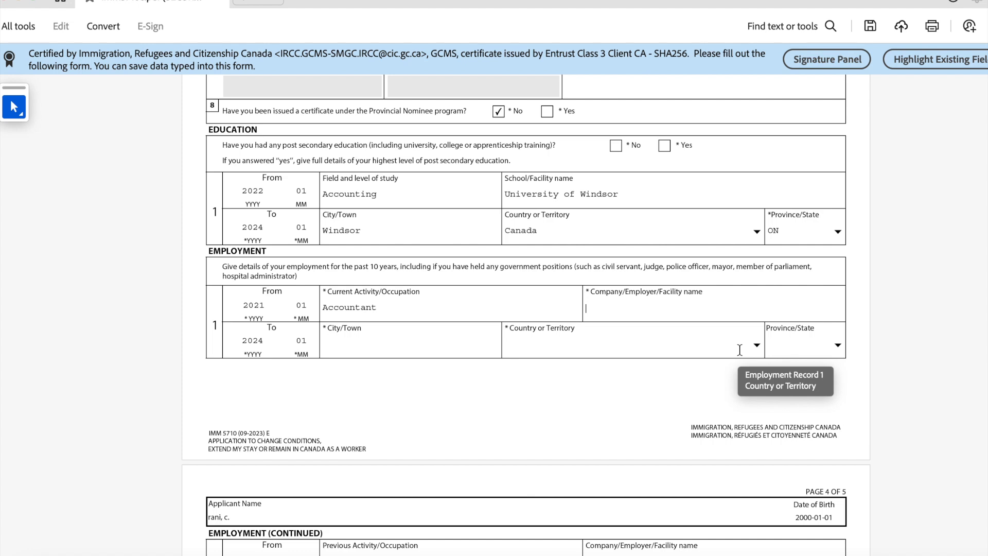
pyautogui.write('Global')
pyautogui.click(409, 345)
pyautogui.write('Toronto')
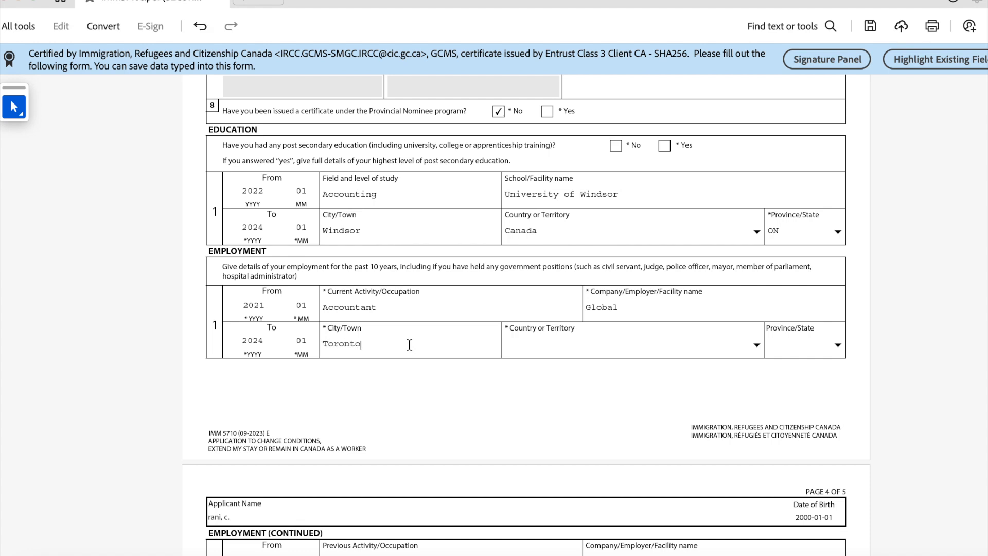
# Step: Set the employment country to Canada, correcting an accidental Bangladesh selection
pyautogui.scroll(1, 409, 344)
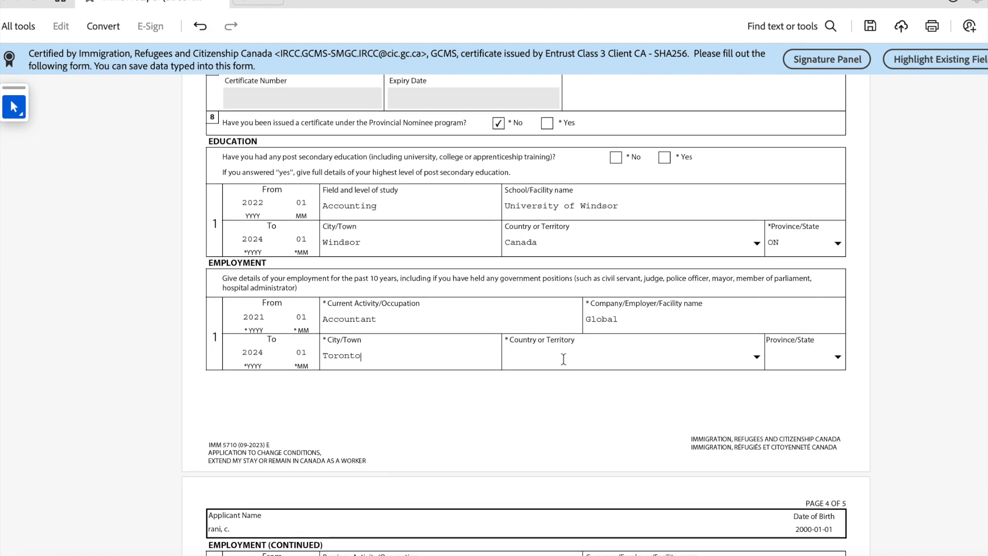
pyautogui.click(756, 358)
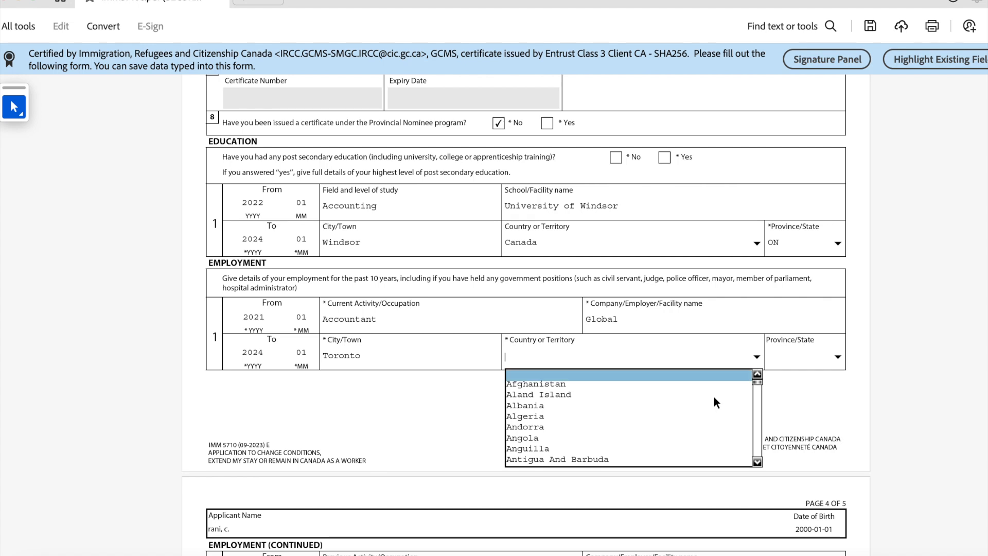
pyautogui.click(755, 462)
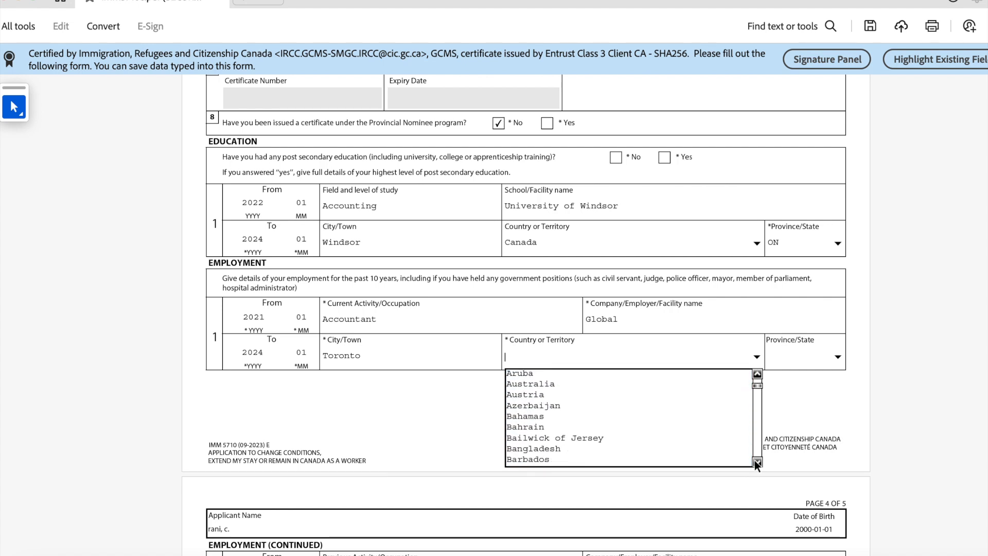
pyautogui.click(600, 427)
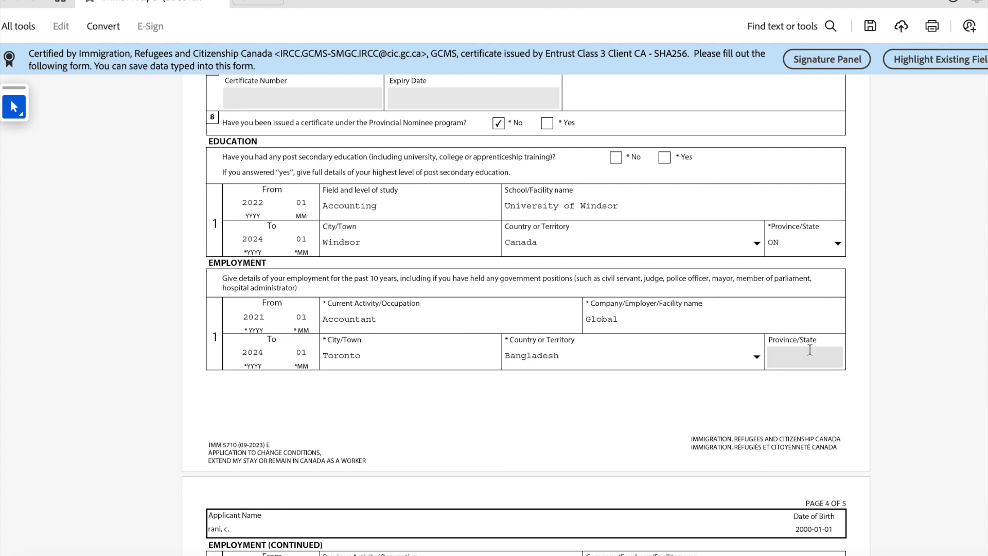
pyautogui.click(756, 357)
pyautogui.click(757, 461)
pyautogui.click(756, 462)
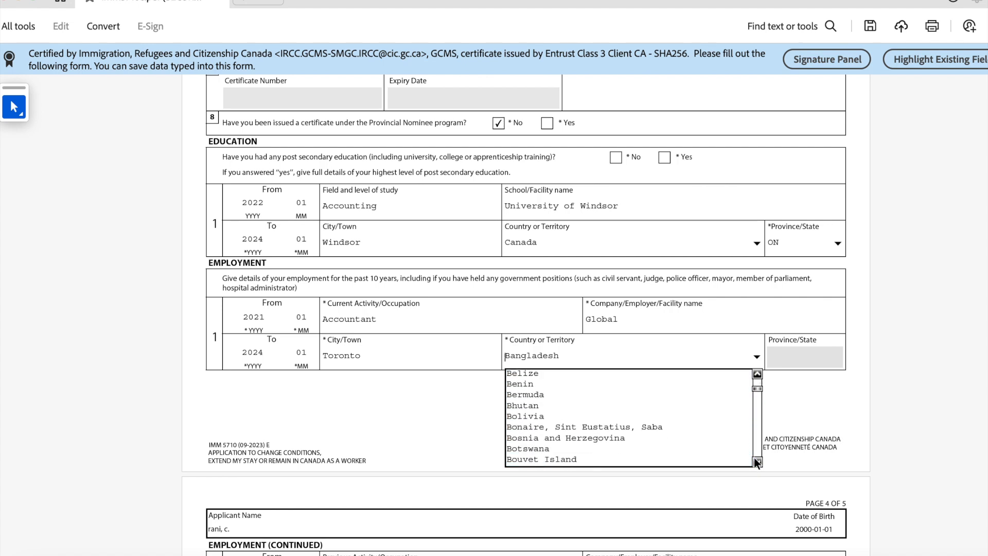
pyautogui.click(756, 461)
pyautogui.press('c')
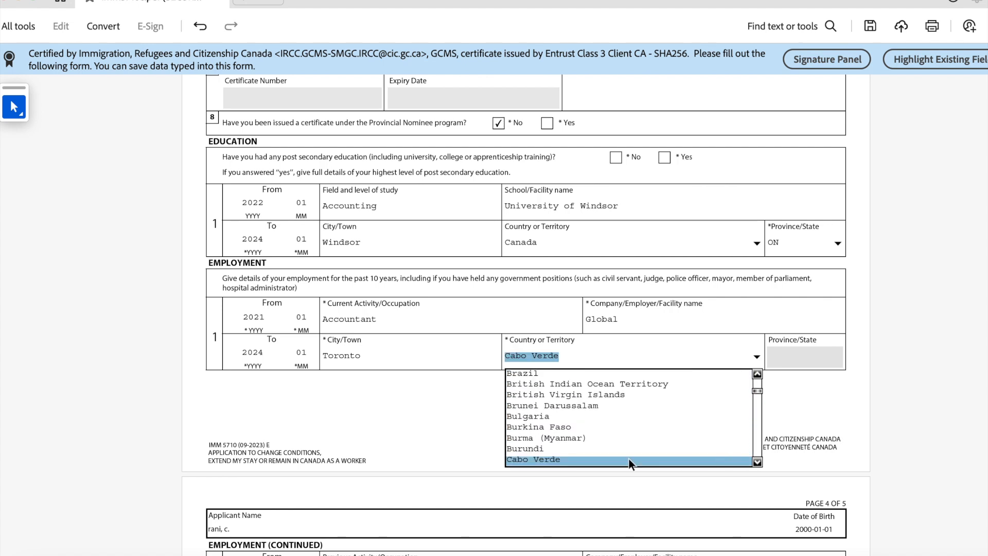
pyautogui.click(757, 461)
pyautogui.click(757, 461)
pyautogui.click(757, 461)
pyautogui.click(756, 462)
pyautogui.click(756, 461)
pyautogui.click(626, 438)
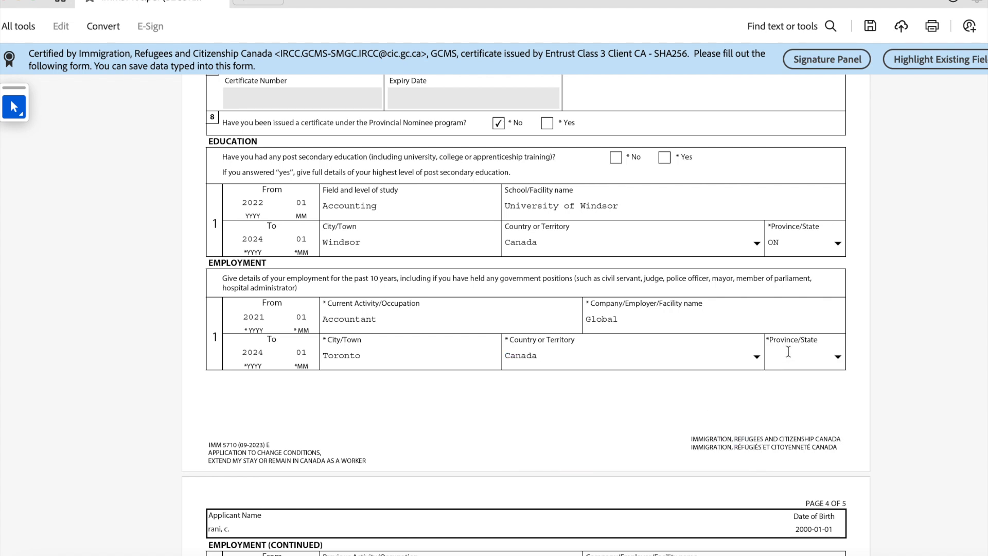
# Step: Choose ON as the employment province and check the 2024 end year
pyautogui.click(837, 357)
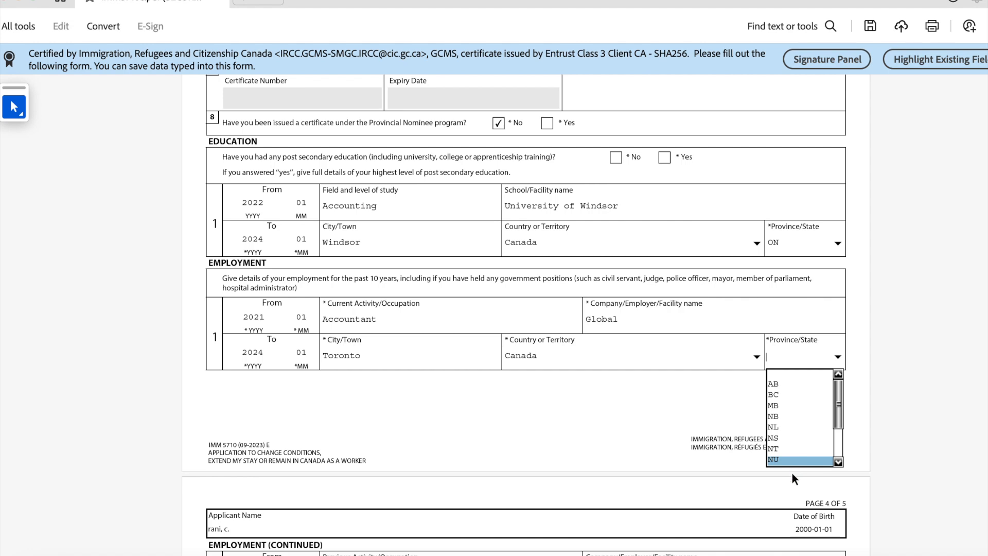
pyautogui.click(838, 459)
pyautogui.click(838, 459)
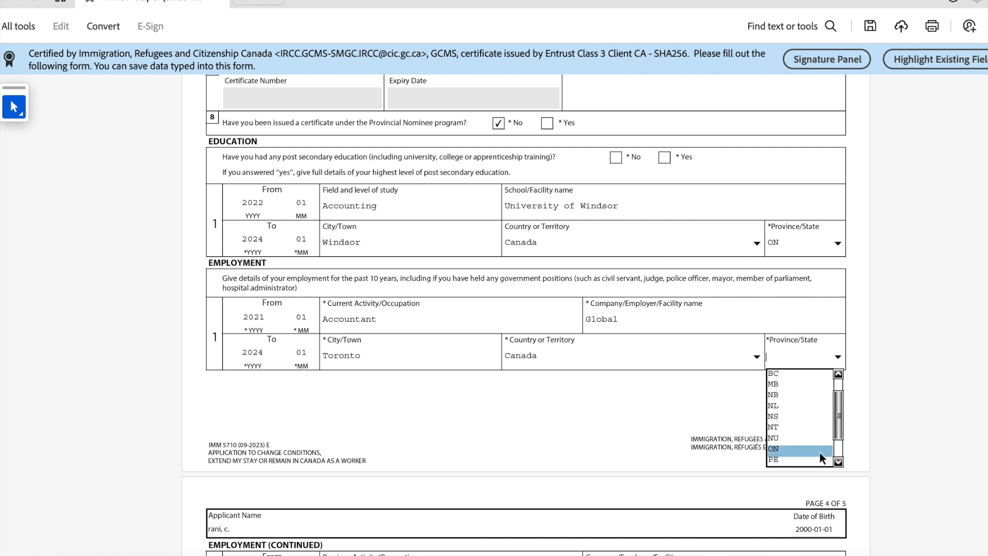
pyautogui.click(819, 449)
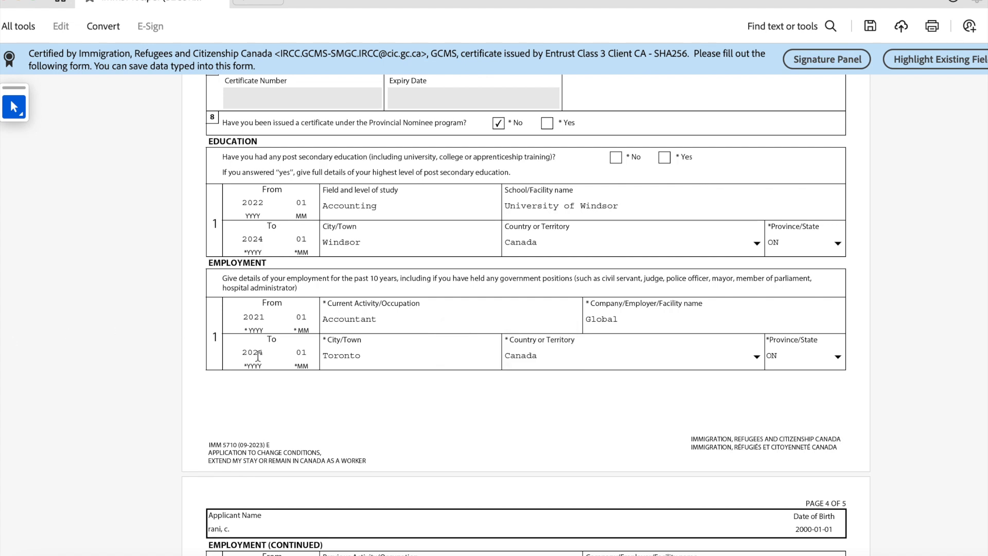
pyautogui.moveTo(243, 352); pyautogui.dragTo(329, 344)
pyautogui.click(307, 352)
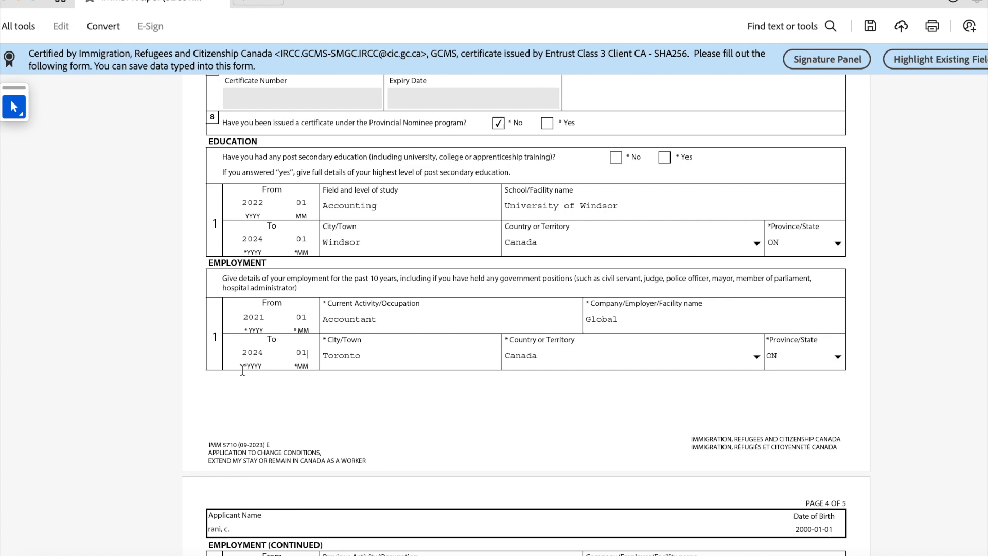
# Step: Answer No to background questions 1a on tuberculosis and 1b on health services
pyautogui.scroll(-5, 337, 391)
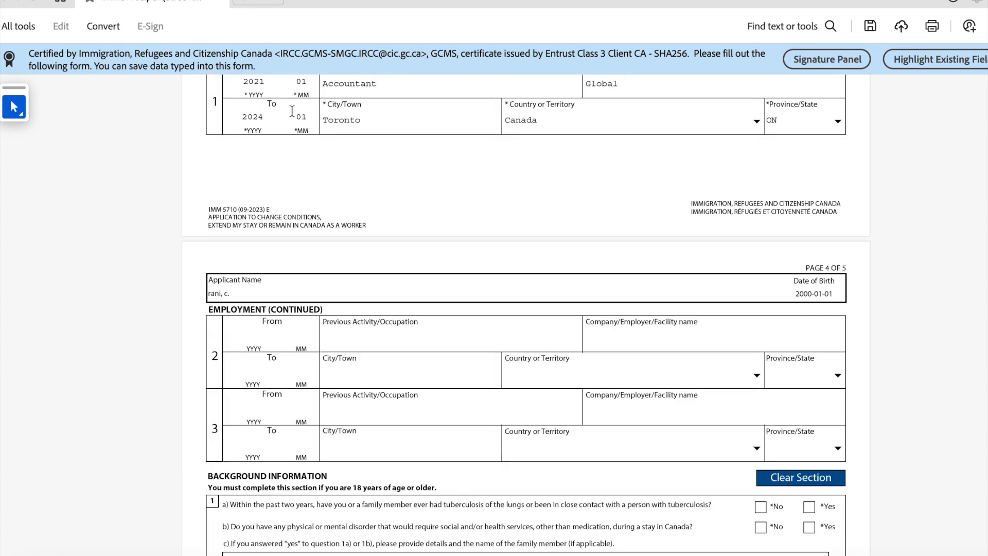
pyautogui.scroll(-3, 474, 325)
pyautogui.scroll(-7, 331, 302)
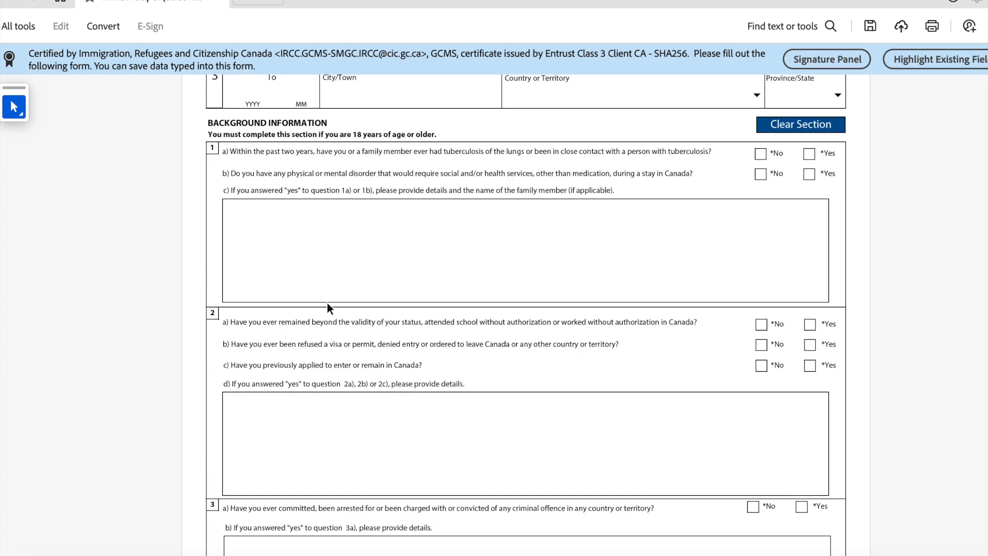
pyautogui.scroll(2, 317, 309)
pyautogui.scroll(2, 319, 304)
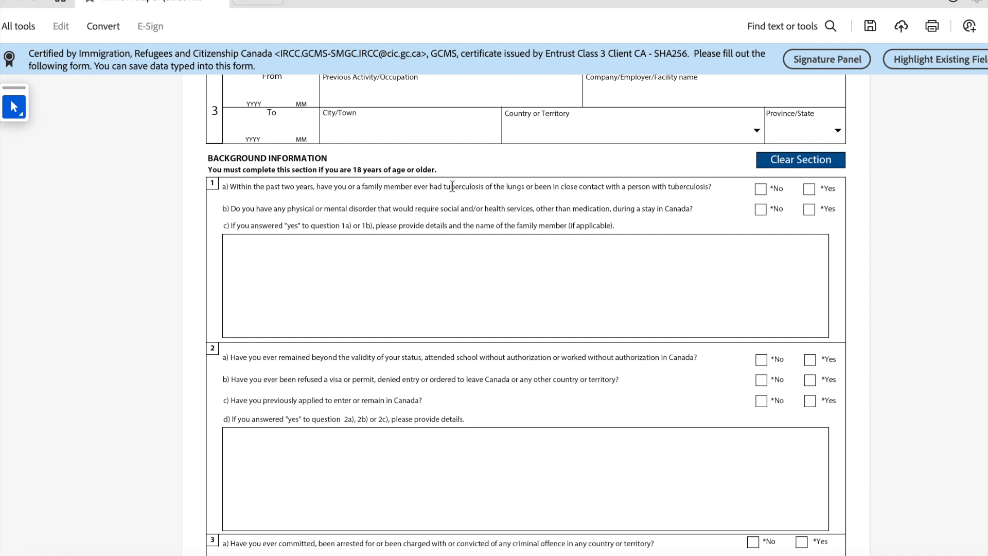
pyautogui.moveTo(444, 187); pyautogui.dragTo(495, 187)
pyautogui.click(761, 190)
pyautogui.click(760, 209)
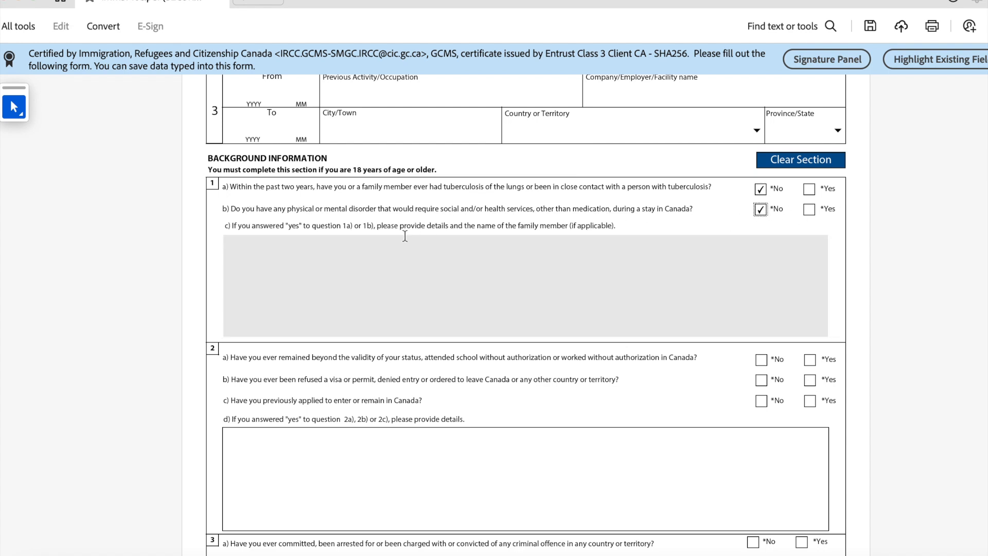
# Step: Answer No to questions 2a and 2b and Yes to 2c on previous applications
pyautogui.scroll(-3, 312, 311)
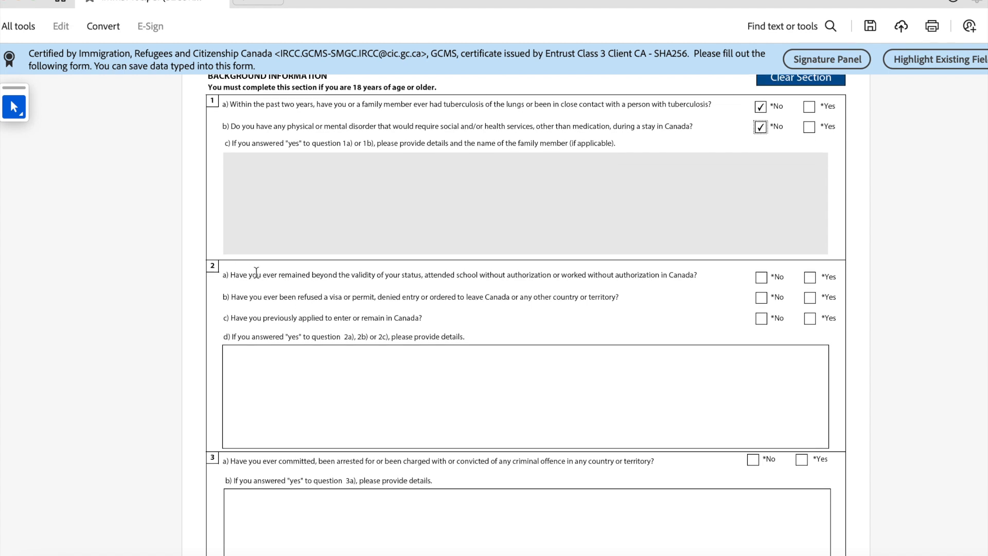
pyautogui.scroll(-1, 257, 272)
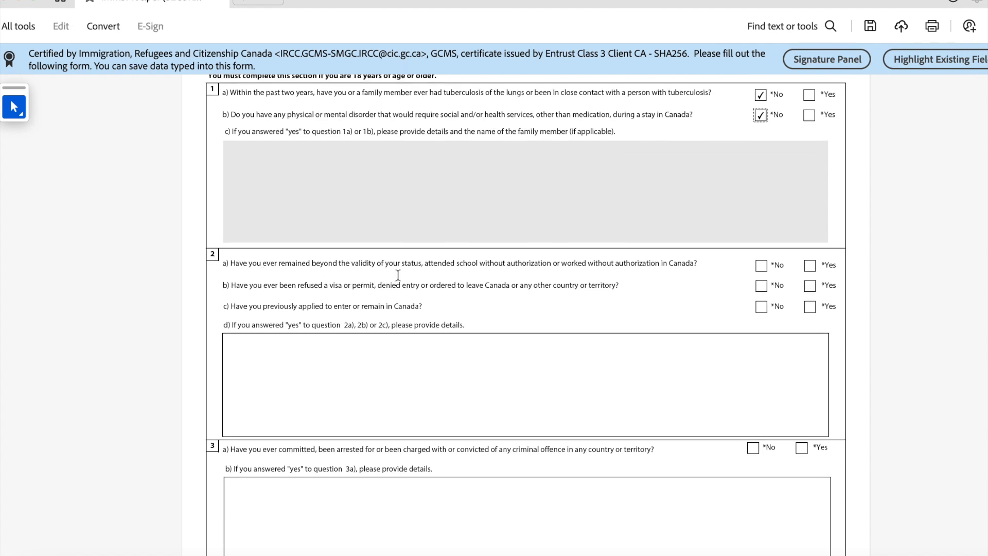
pyautogui.click(761, 265)
pyautogui.scroll(-4, 529, 281)
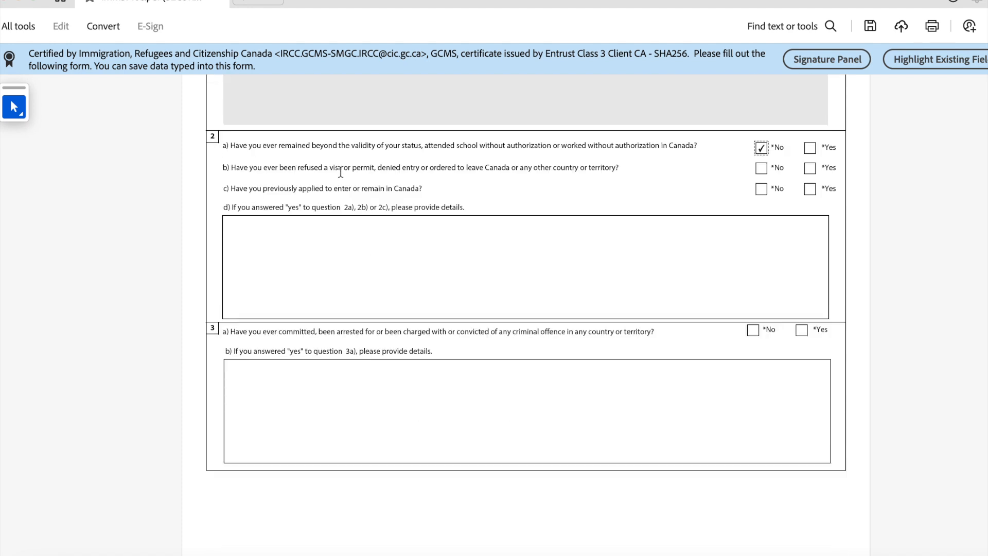
pyautogui.click(761, 173)
pyautogui.click(810, 190)
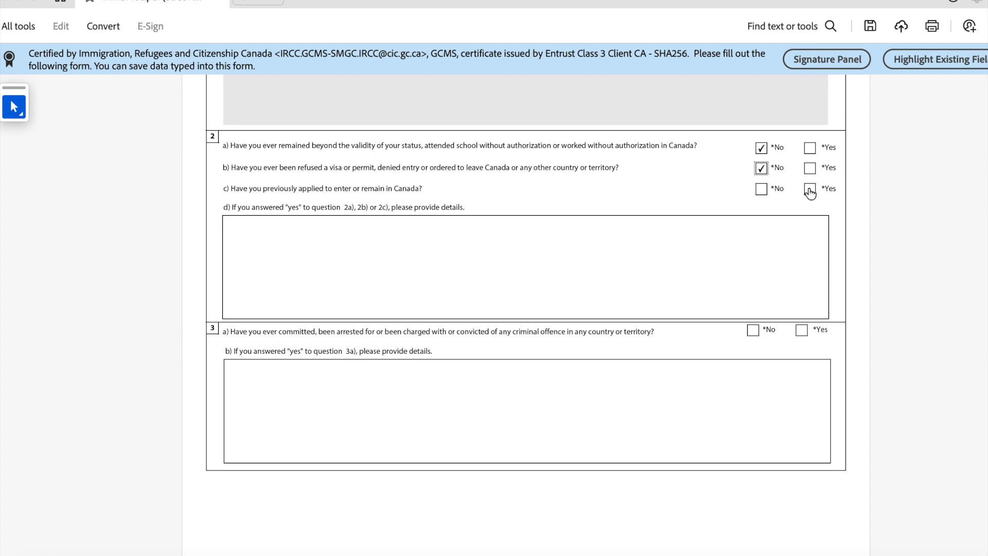
pyautogui.click(265, 241)
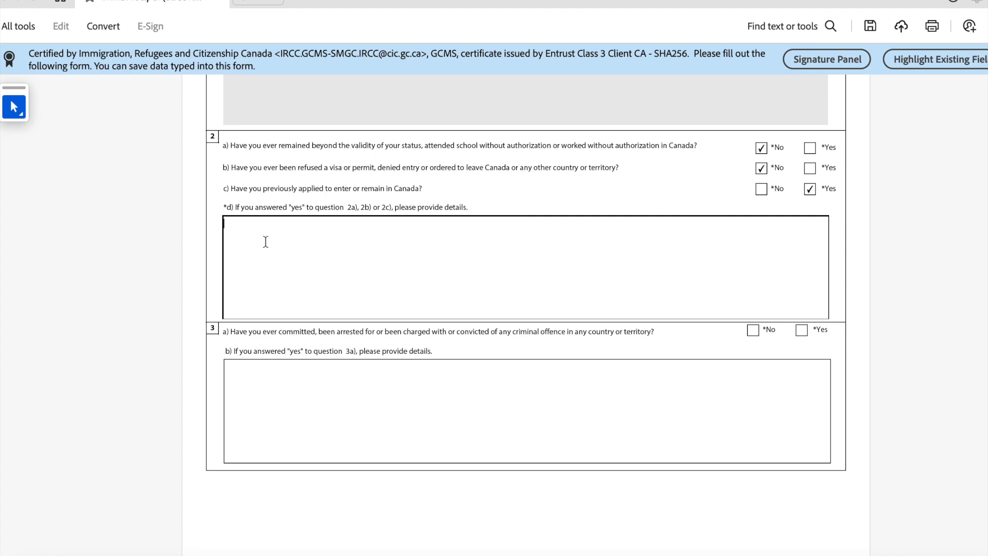
# Step: List the study permit number with Issue Date- and Expiry Date- lines in 2d, fixing the Permit typo
pyautogui.write('Study Permikt-11111')
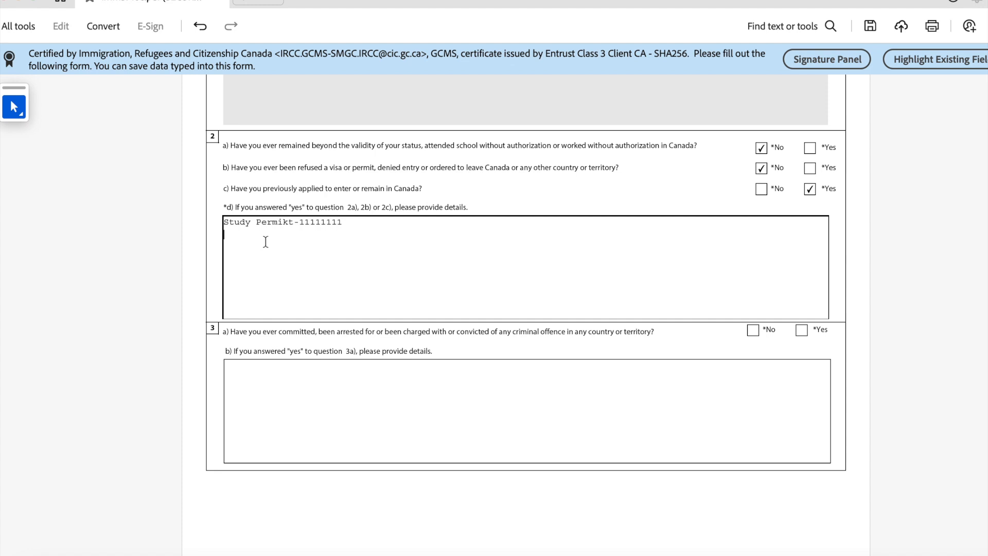
pyautogui.write('111')
pyautogui.press('Return')
pyautogui.write('Issur')
pyautogui.write(' Dat')
pyautogui.write('Expiry Date')
pyautogui.moveTo(294, 222); pyautogui.dragTo(288, 222)
pyautogui.press('Left')
pyautogui.press('BackSpace')
# Step: Answer No to question 3a on criminal offences and 4a on military service
pyautogui.scroll(-3, 270, 321)
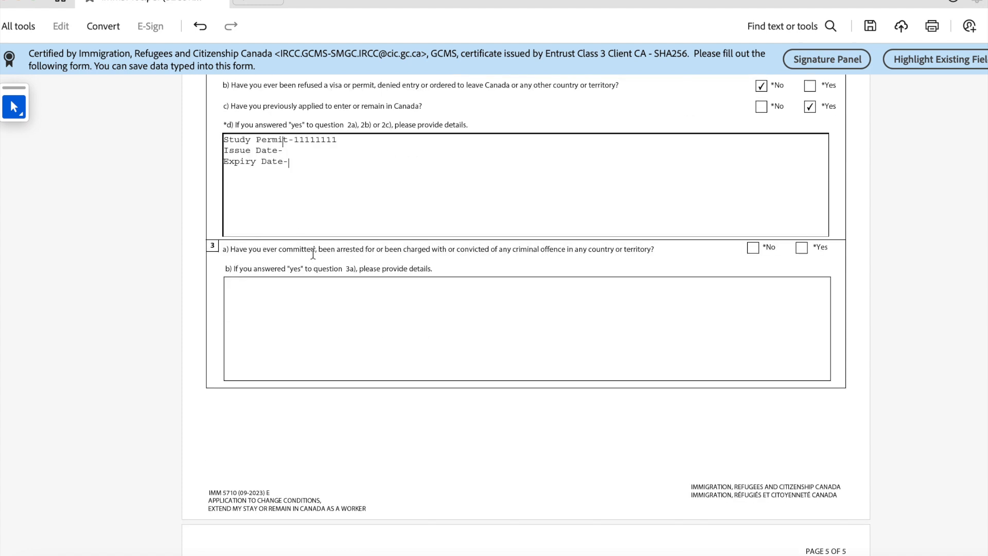
pyautogui.click(753, 248)
pyautogui.scroll(-15, 360, 309)
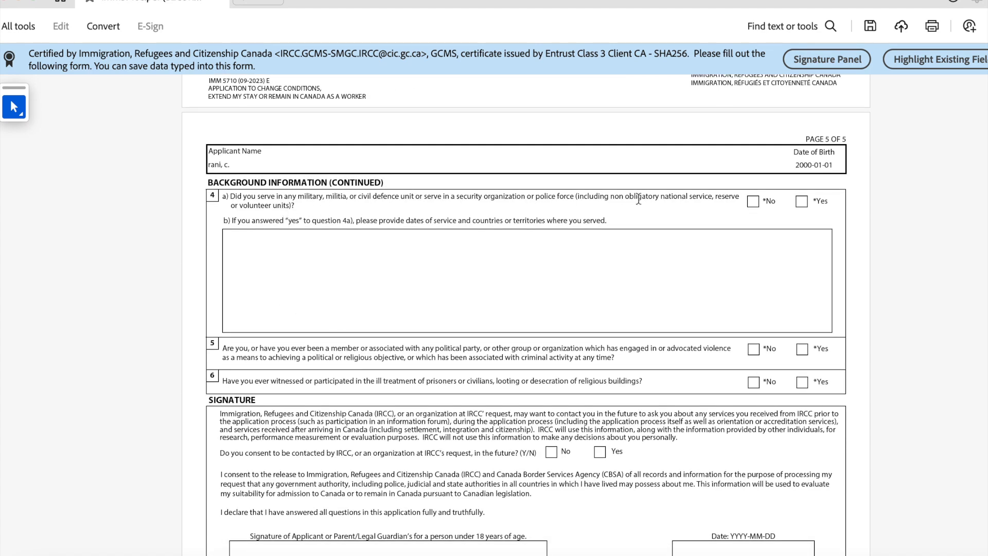
pyautogui.click(753, 201)
pyautogui.scroll(-1, 383, 290)
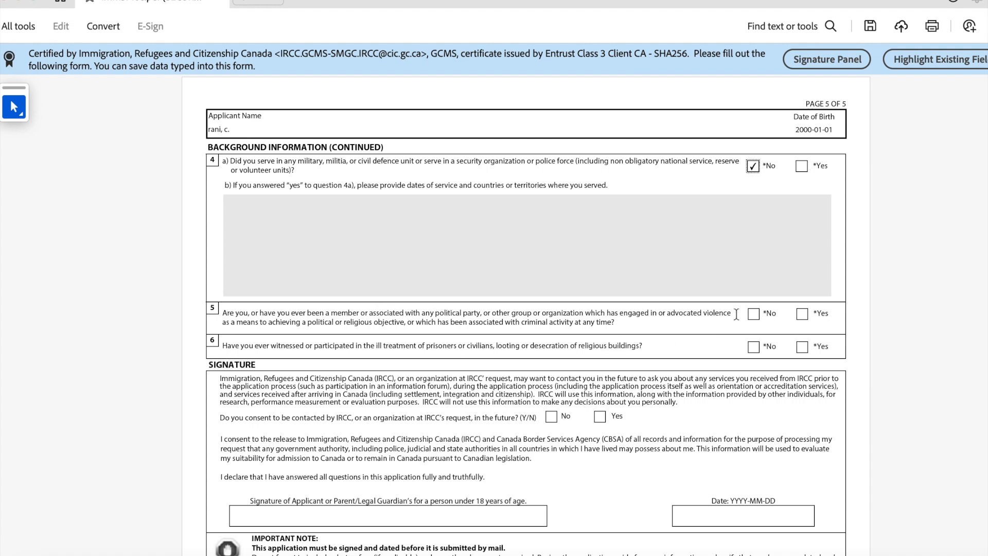
# Step: Answer No to questions 5 and 6 and consent to future contact by IRCC
pyautogui.click(754, 314)
pyautogui.click(753, 347)
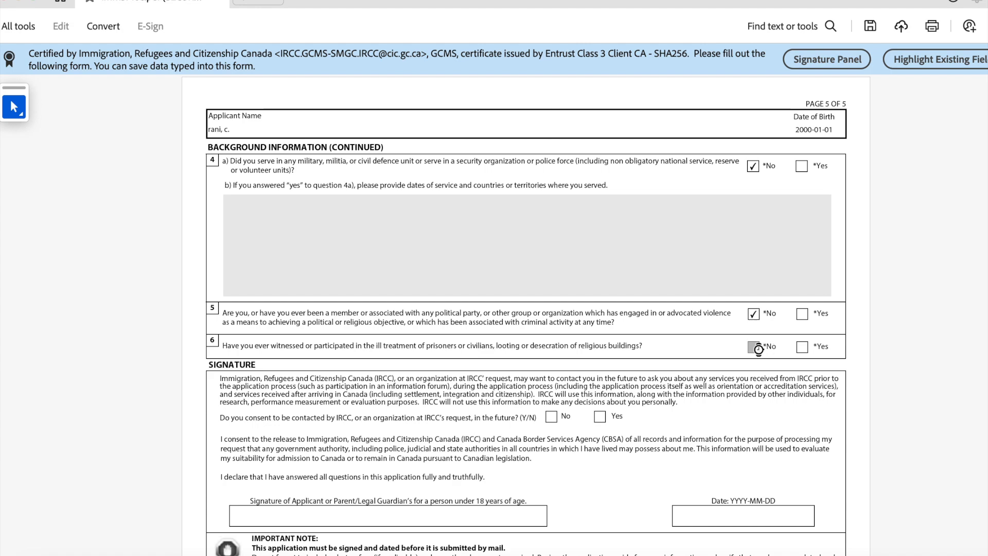
pyautogui.scroll(-2, 495, 376)
pyautogui.scroll(-1, 478, 371)
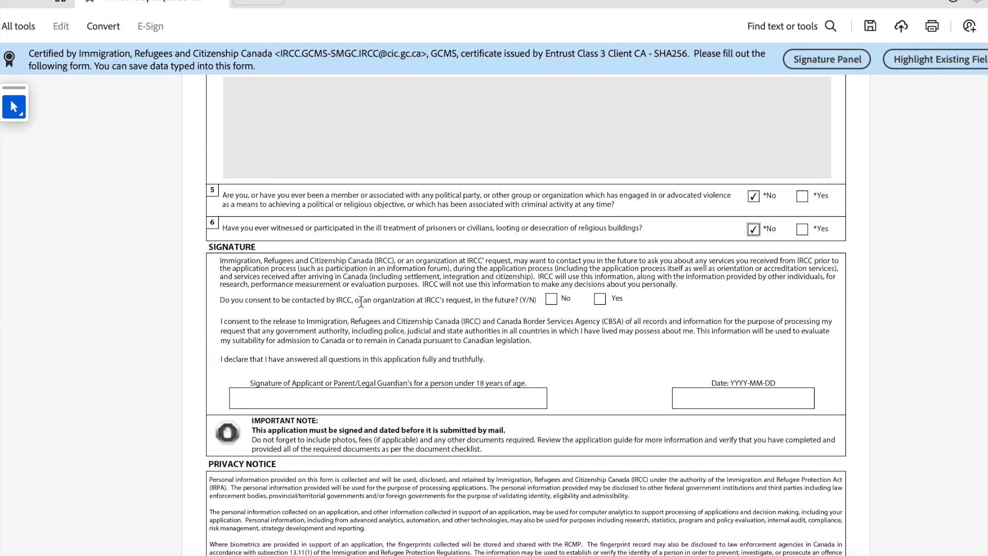
pyautogui.click(599, 299)
pyautogui.scroll(-1, 466, 342)
pyautogui.scroll(-2, 467, 342)
# Step: Type the applicant's name in the Signature field, correcting a typo
pyautogui.click(311, 292)
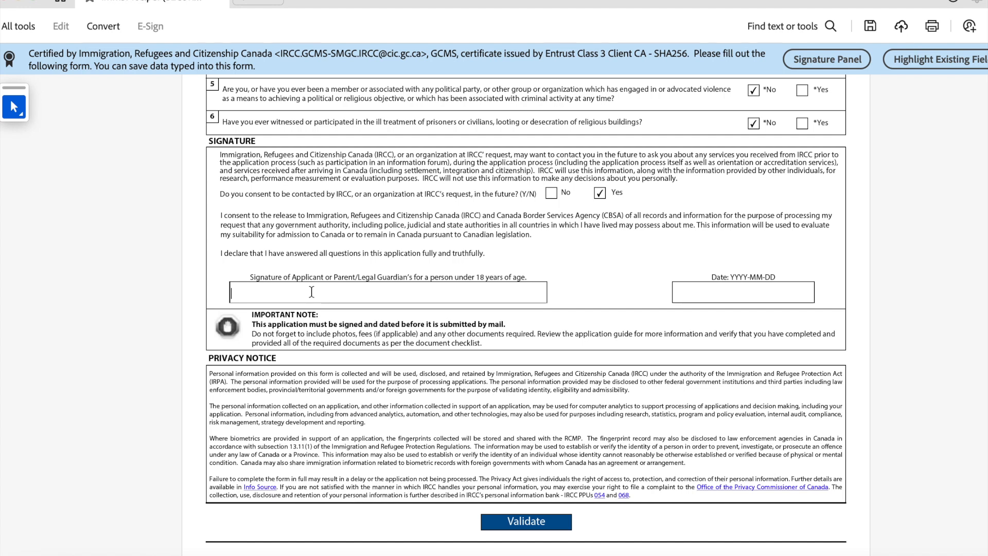
pyautogui.press('BackSpace')
pyautogui.press('BackSpace')
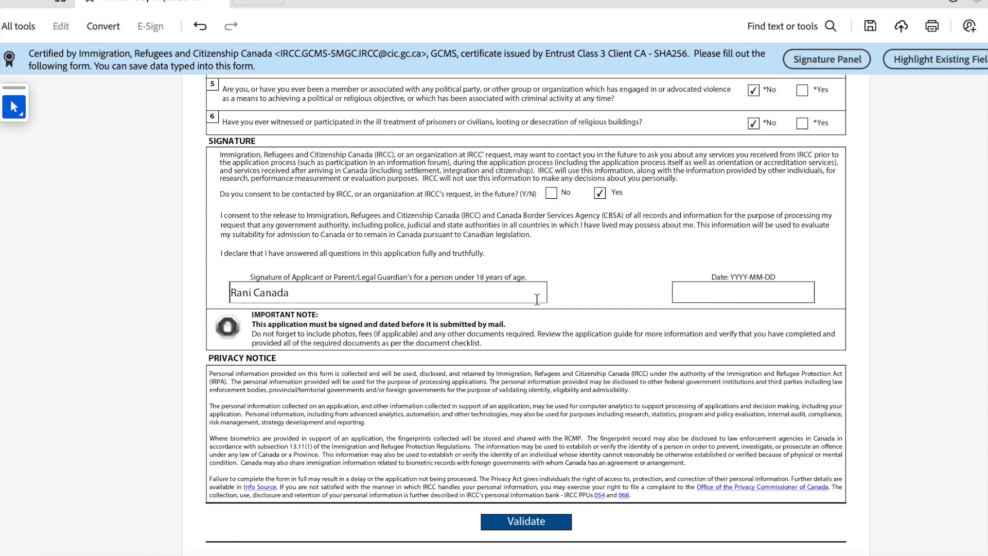
# Step: Date the signature 2024-10-17 using the calendar
pyautogui.click(702, 291)
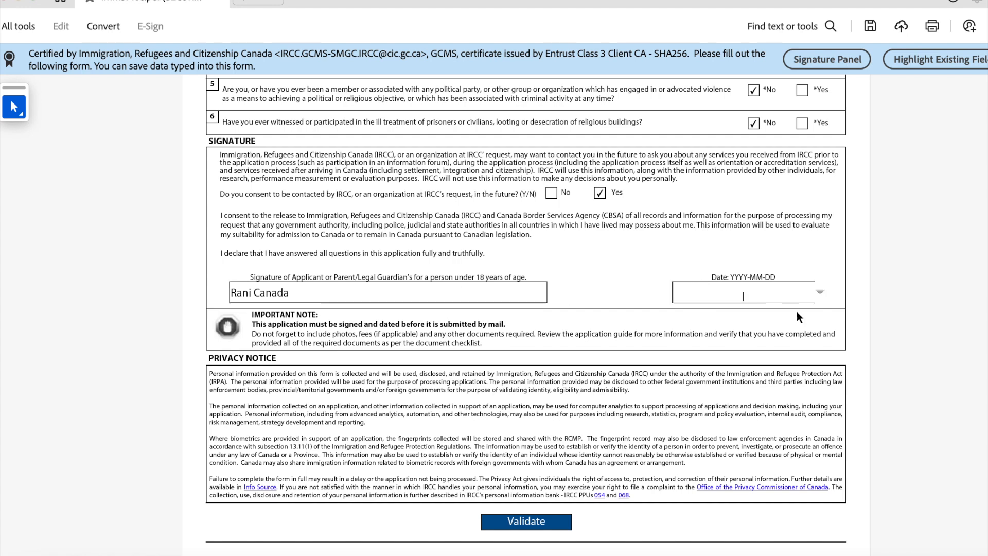
pyautogui.click(818, 293)
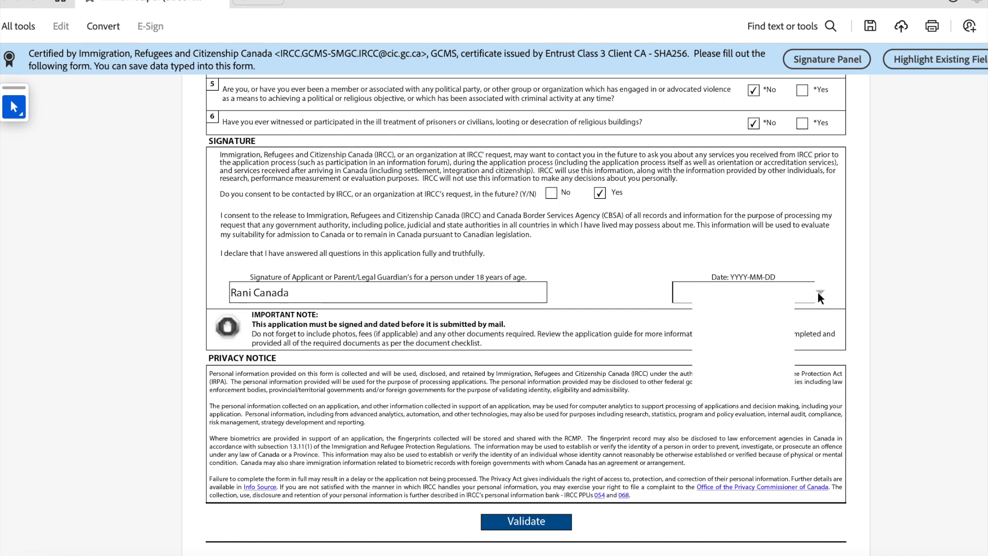
pyautogui.click(751, 348)
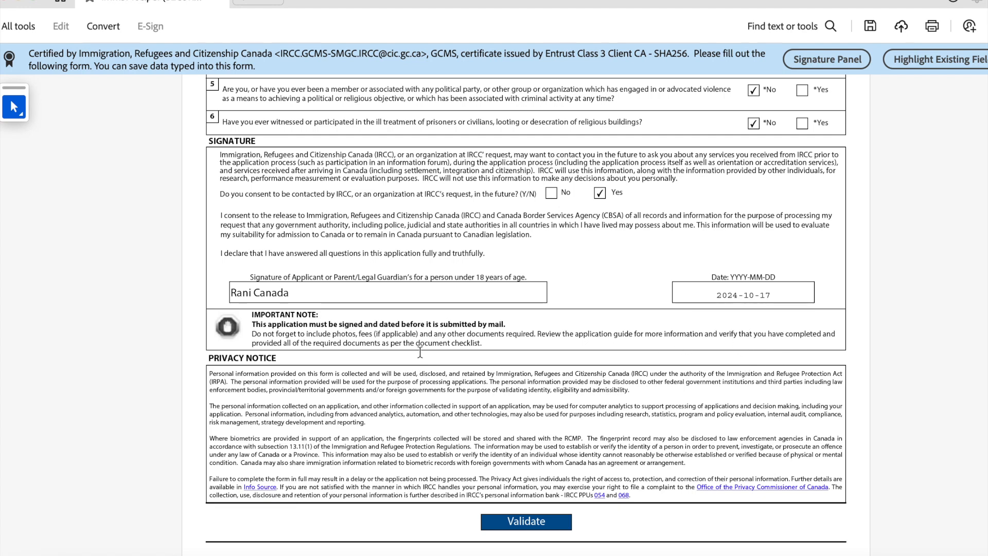
pyautogui.scroll(-1, 435, 359)
pyautogui.scroll(-2, 440, 363)
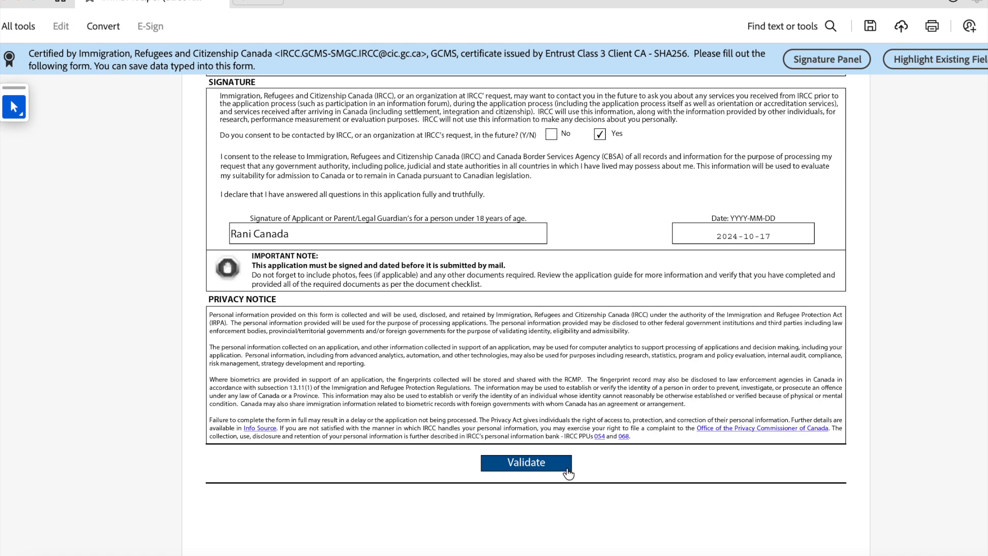
# Step: Validate the form; it flags that the Contact Information Telephone No still needs a value
pyautogui.scroll(-2, 570, 468)
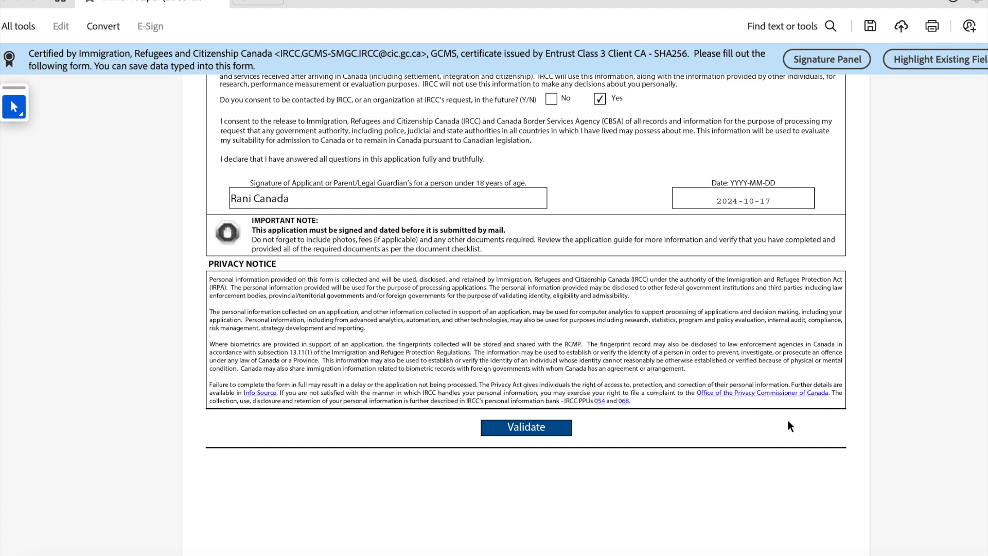
pyautogui.click(548, 427)
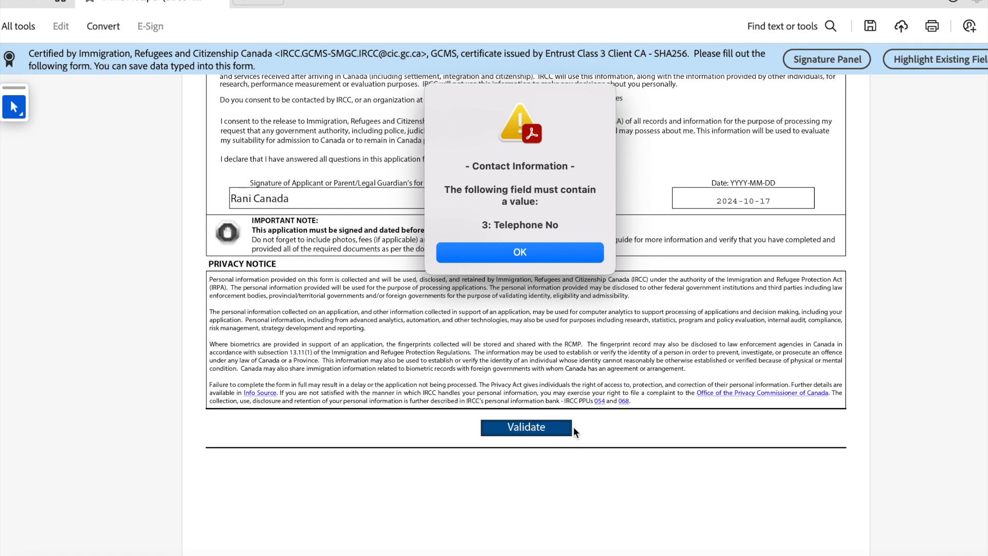
# Step: Dismiss the warning and set question 3's telephone type to Cellular
pyautogui.click(509, 256)
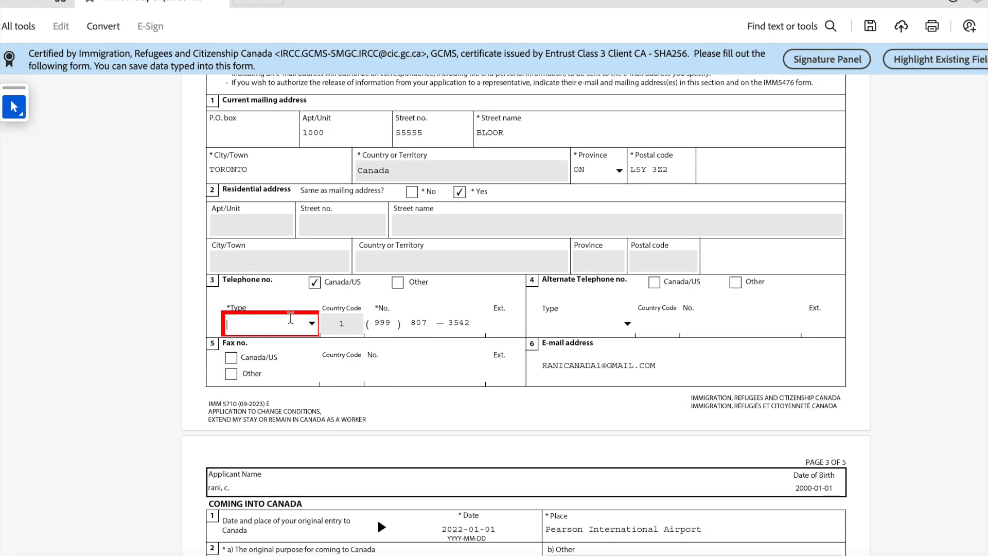
pyautogui.click(316, 323)
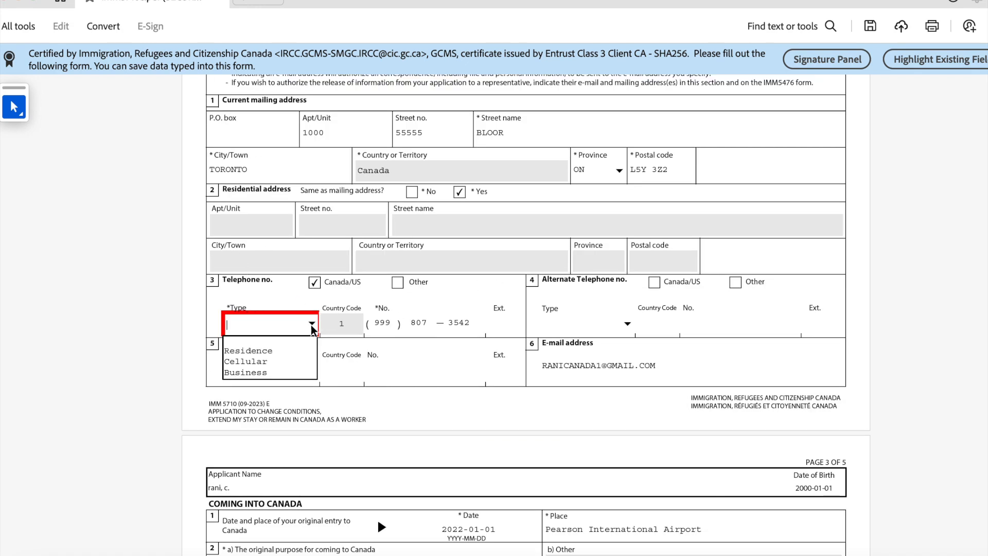
pyautogui.click(285, 363)
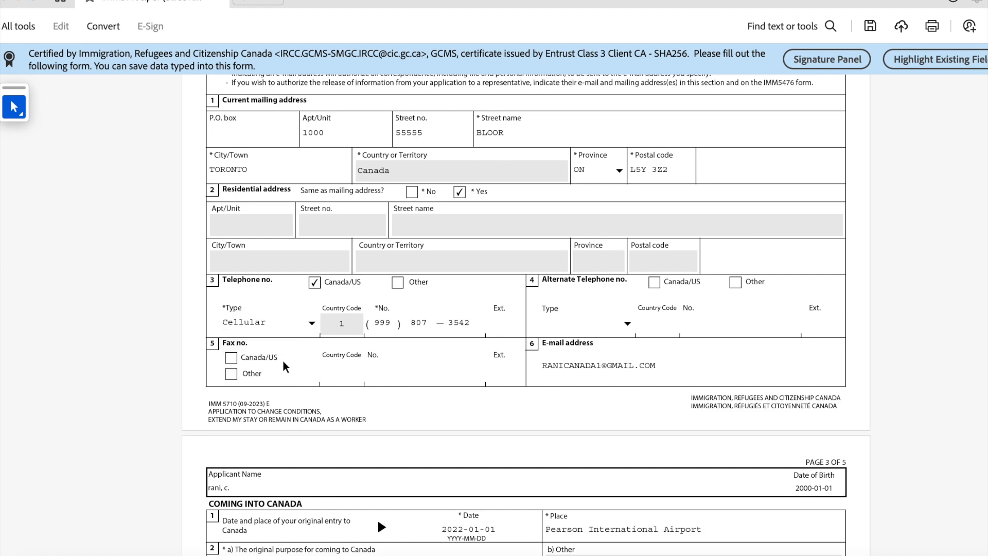
pyautogui.click(309, 324)
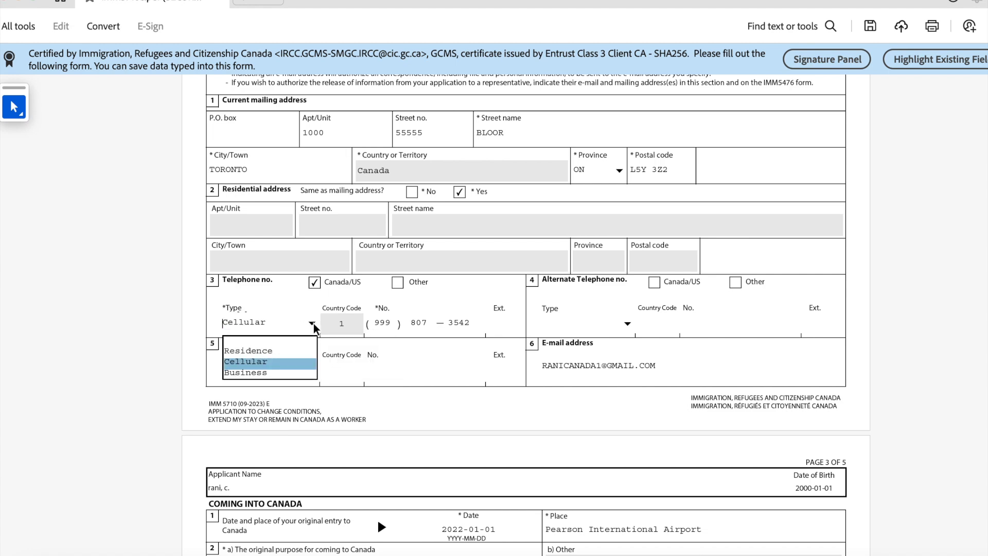
pyautogui.click(293, 364)
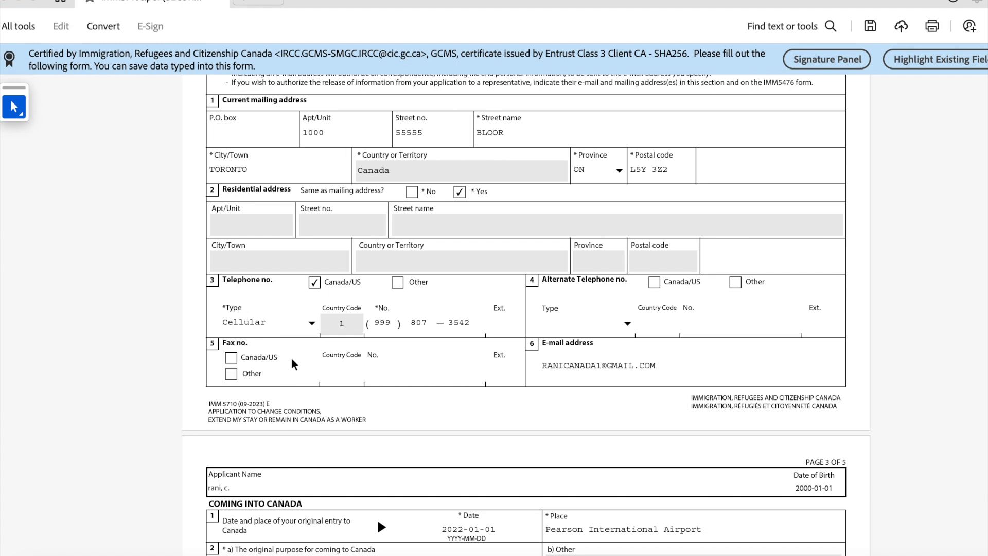
pyautogui.scroll(-1, 638, 340)
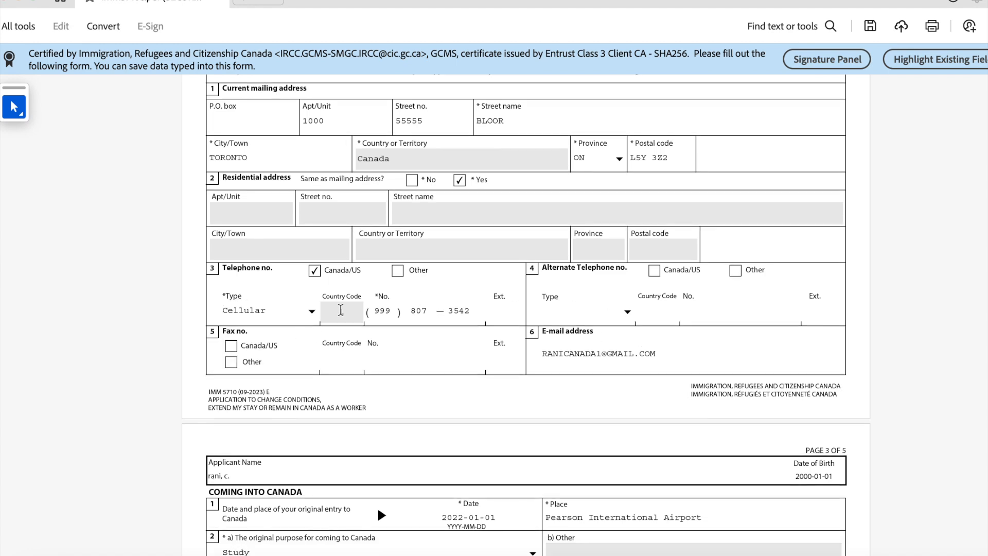
pyautogui.scroll(-15, 441, 349)
pyautogui.scroll(-3, 439, 359)
# Step: Tick Yes for post-secondary education, then validate the form again, now passing
pyautogui.scroll(20, 440, 362)
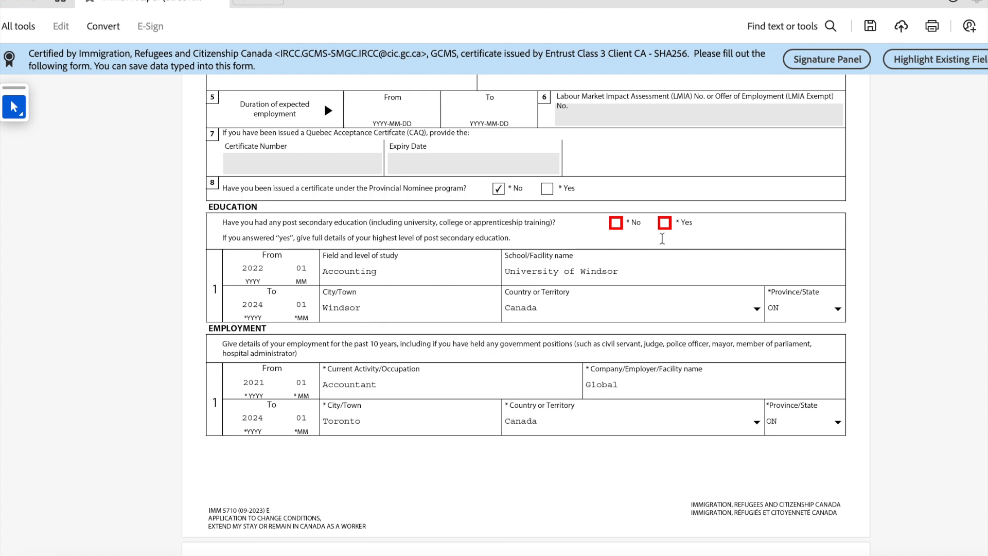
pyautogui.click(669, 226)
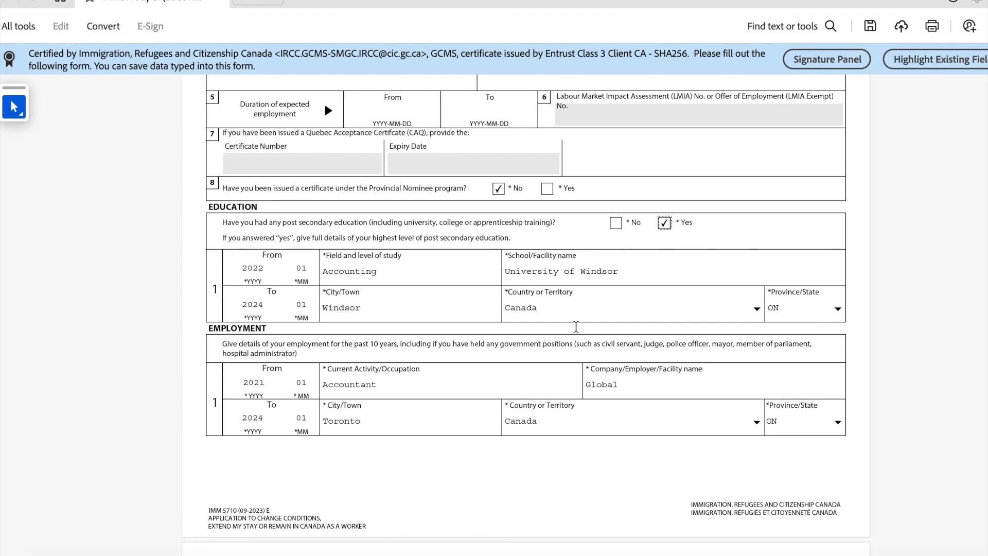
pyautogui.scroll(-10, 581, 323)
pyautogui.scroll(-15, 585, 322)
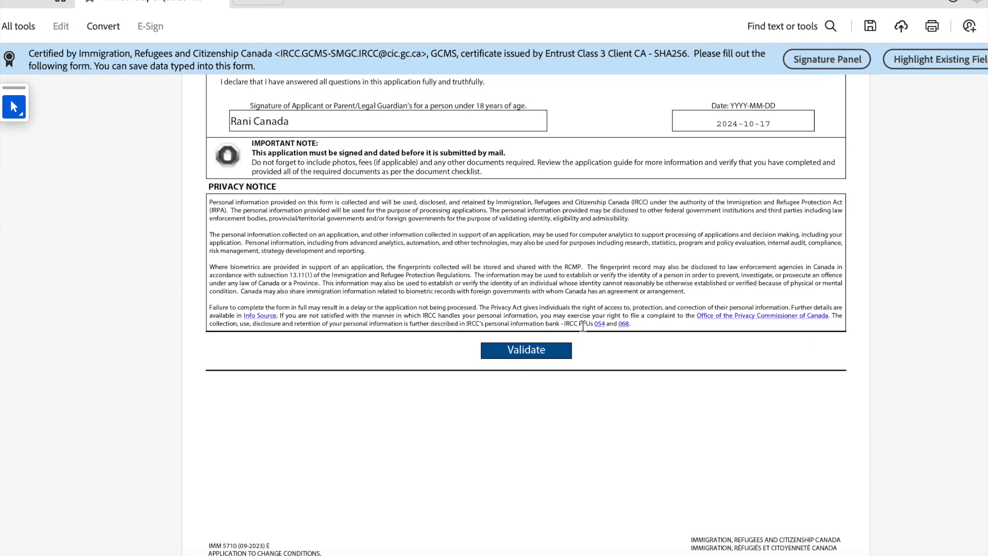
pyautogui.click(541, 352)
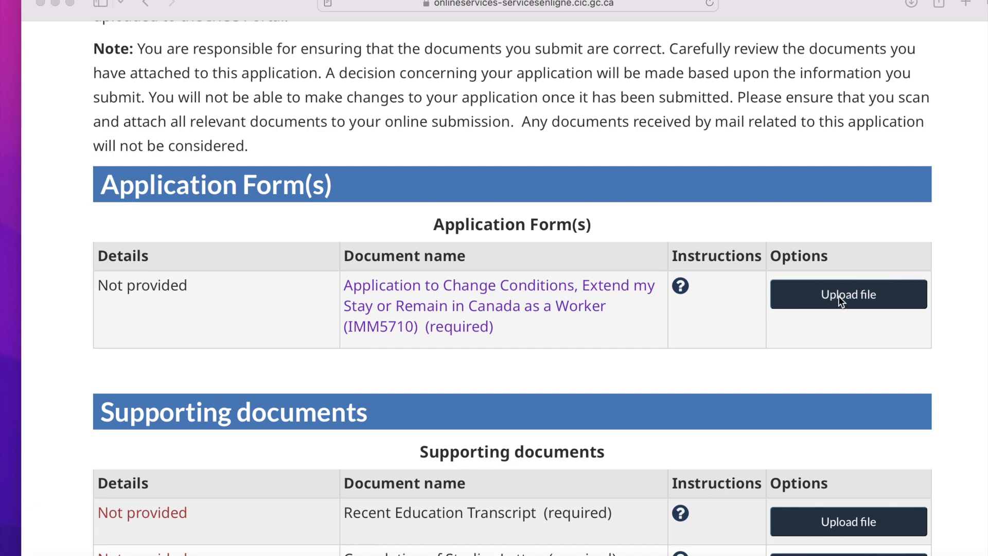
# Step: Scroll the IRCC upload page's IMM5710 form and supporting documents tables, all marked Not provided
pyautogui.scroll(-5, 840, 299)
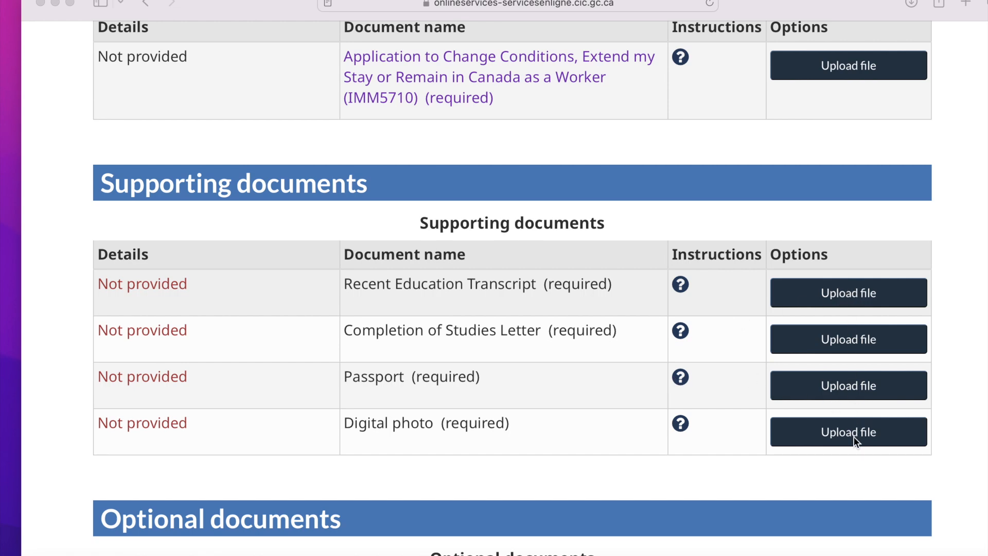
pyautogui.scroll(-6, 854, 436)
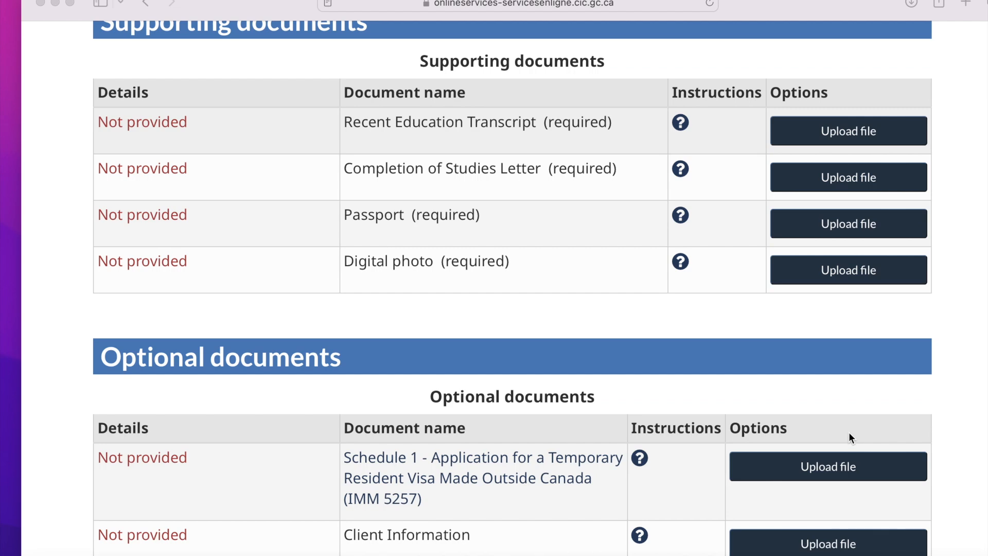
pyautogui.scroll(-3, 845, 436)
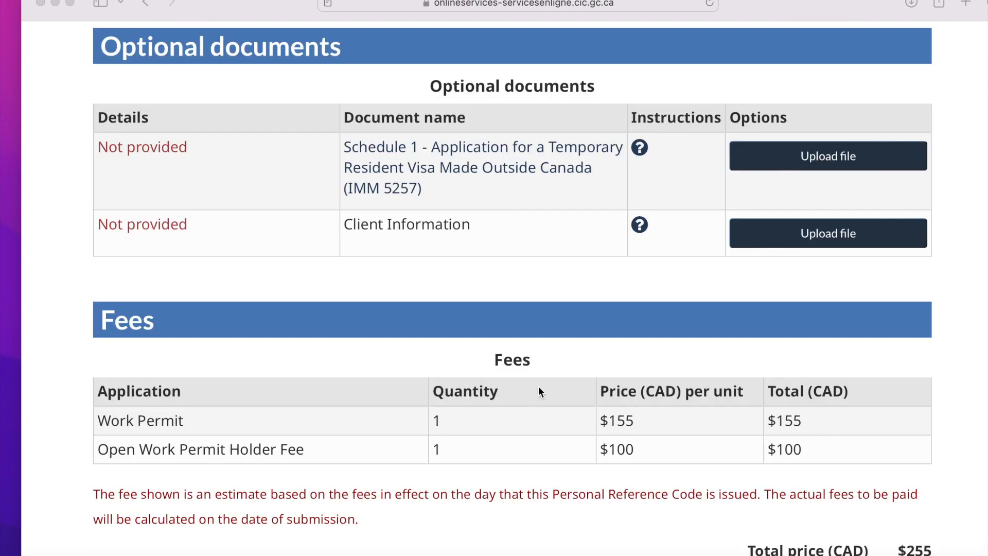
pyautogui.scroll(-1, 522, 396)
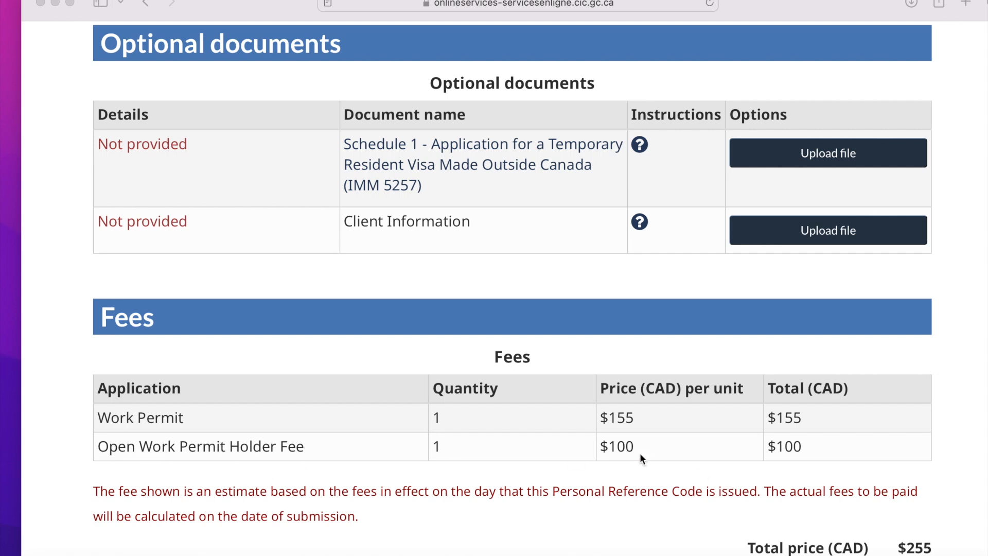
pyautogui.scroll(-1, 646, 458)
pyautogui.scroll(-2, 856, 501)
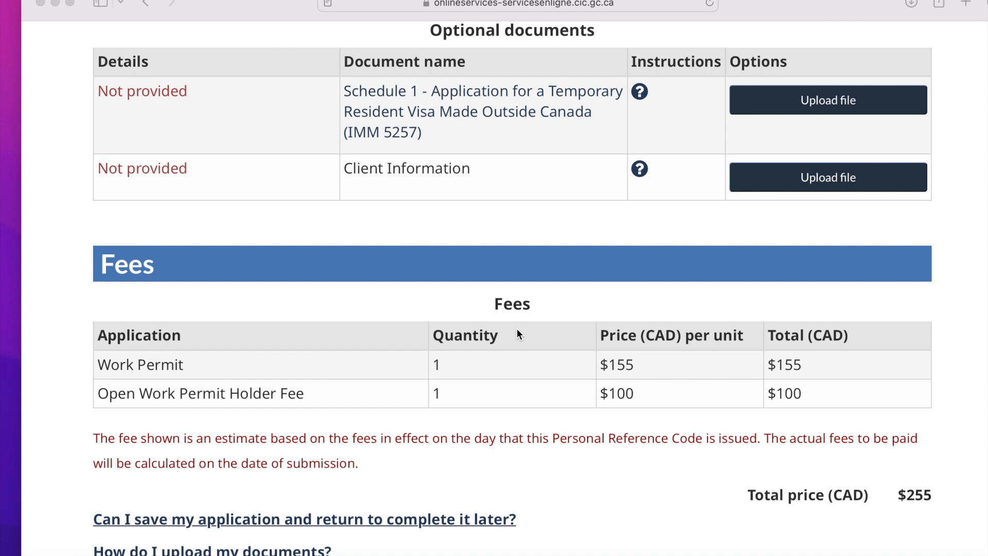
pyautogui.scroll(-1, 521, 334)
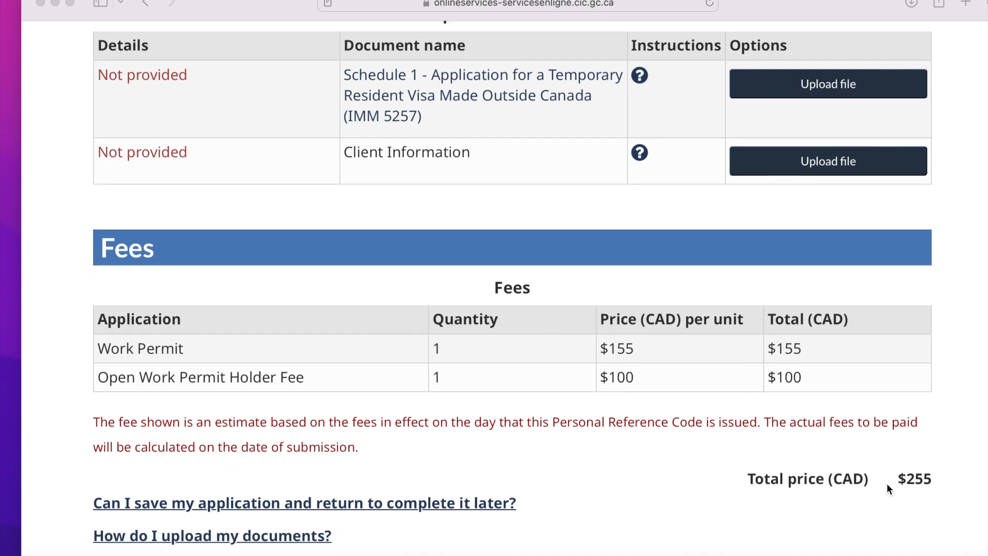
pyautogui.scroll(-1, 880, 491)
pyautogui.scroll(-2, 585, 412)
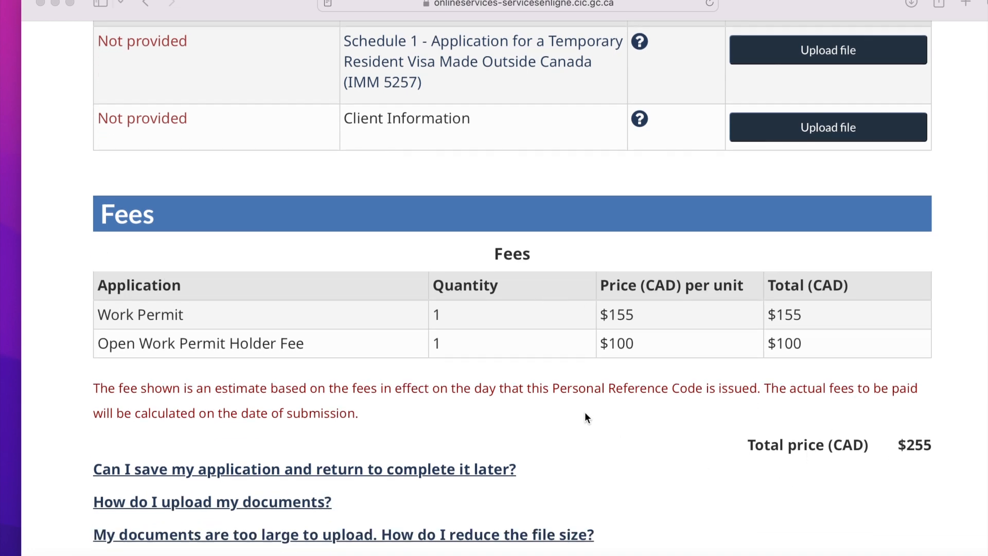